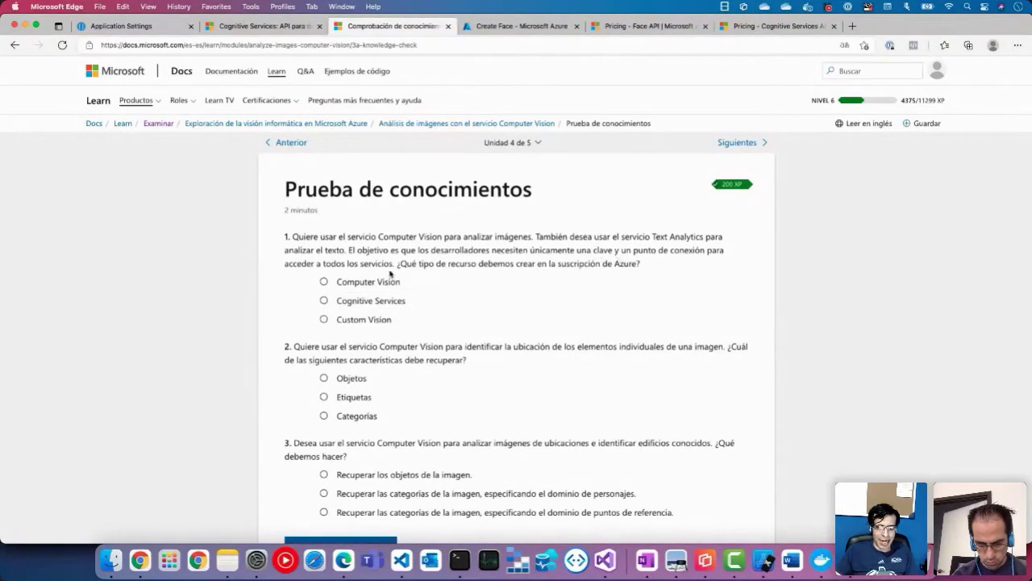
Step: Answer knowledge-check question 1 with Computer Vision instead of Cognitive Services
left_click(386, 301)
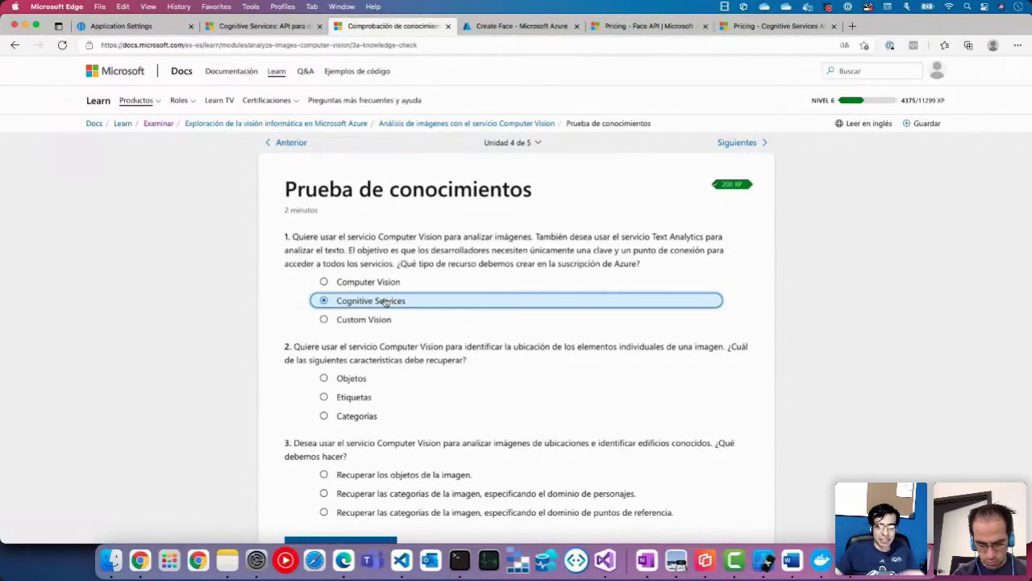
left_click(383, 287)
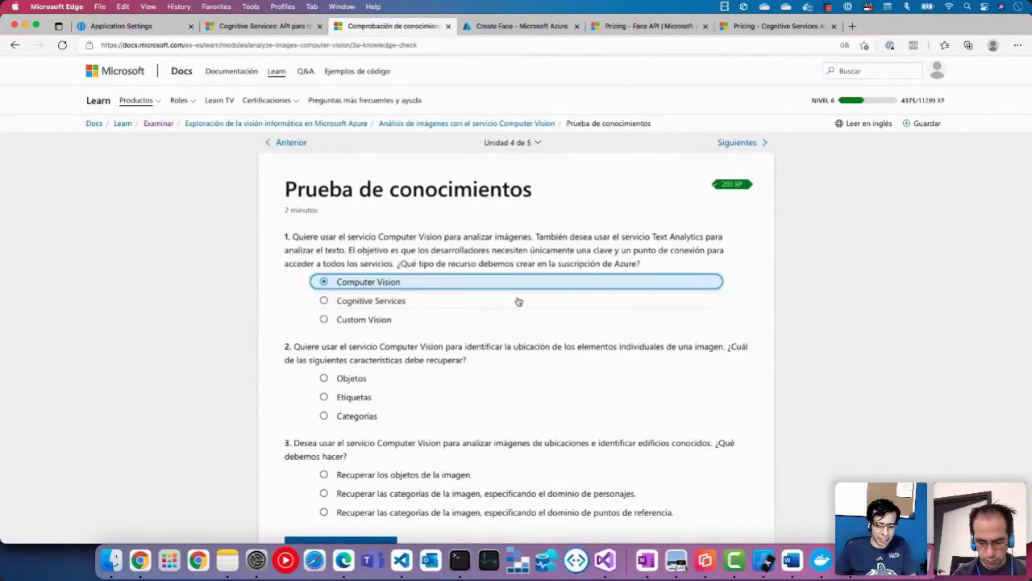
scroll(525, 380, "down", 3)
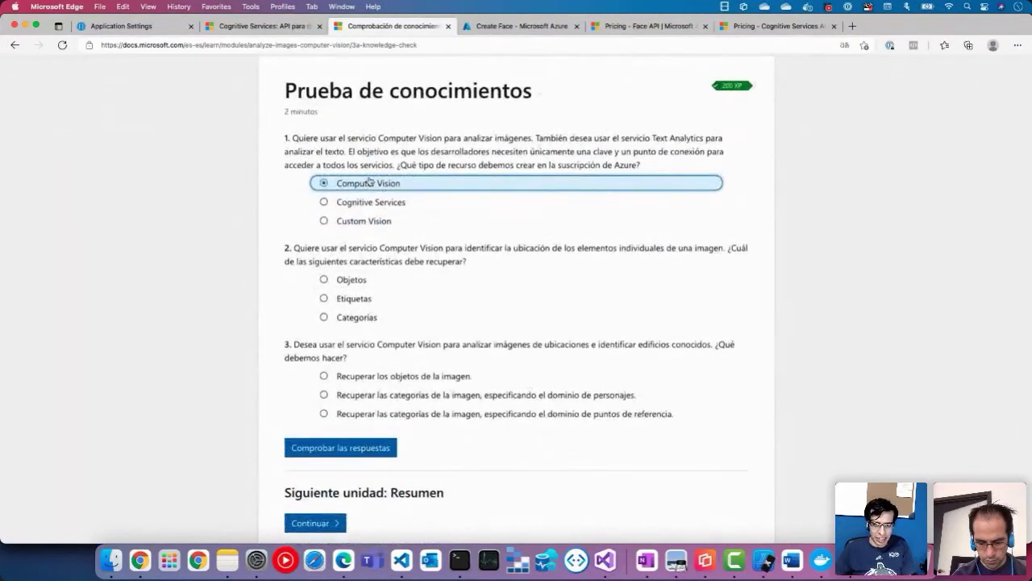
Step: Close the Comprobación de conocimientos tab and start a fresh blank Edge tab
left_click(448, 27)
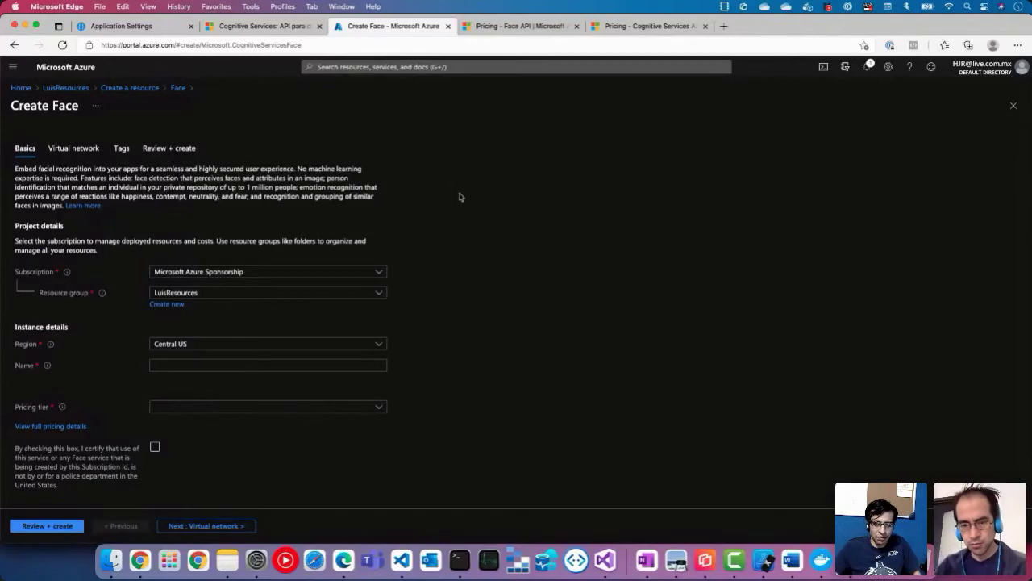
left_click(724, 27)
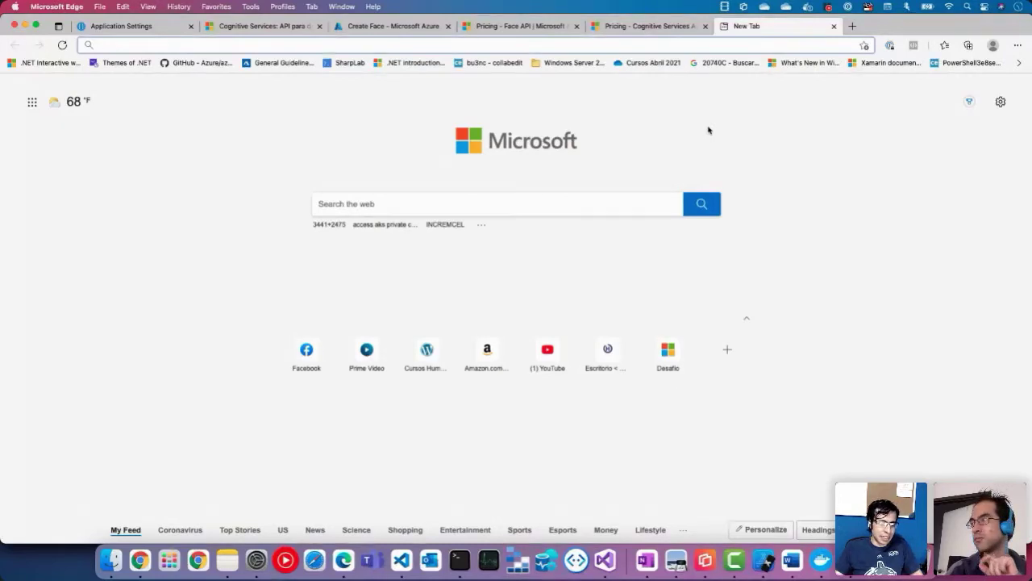
Step: Load the Devs Xamarin CDMX YouTube channel from the 'youtu' address suggestion
type("youtu")
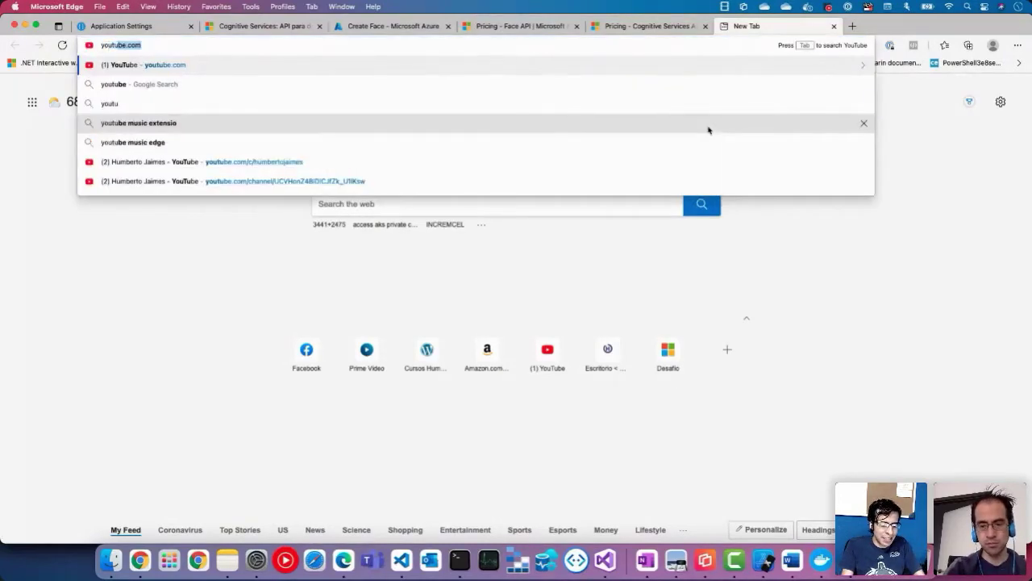
key("Down")
key("Down")
key("Down")
key("Down")
key("Down")
key("Down")
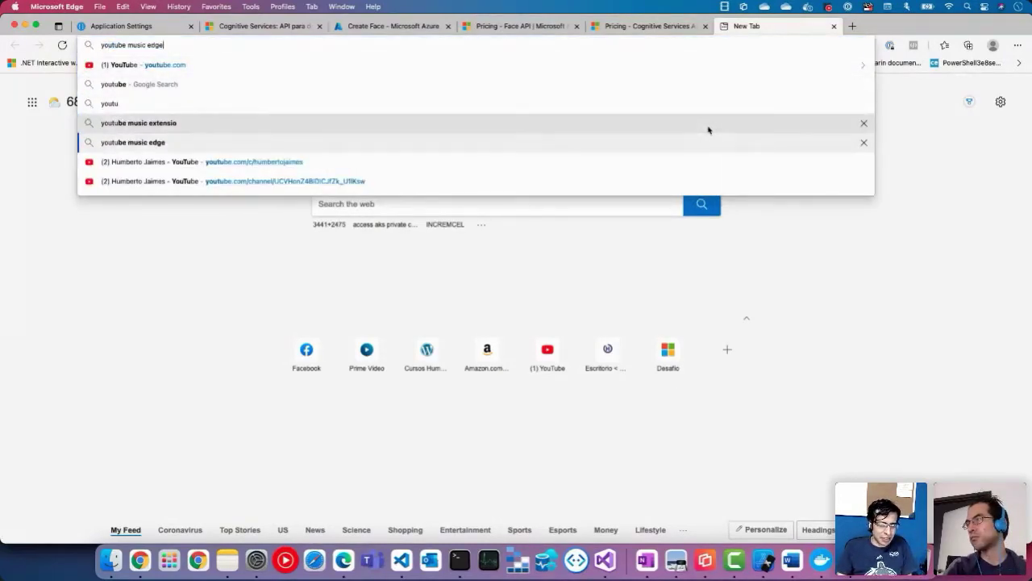
key("Return")
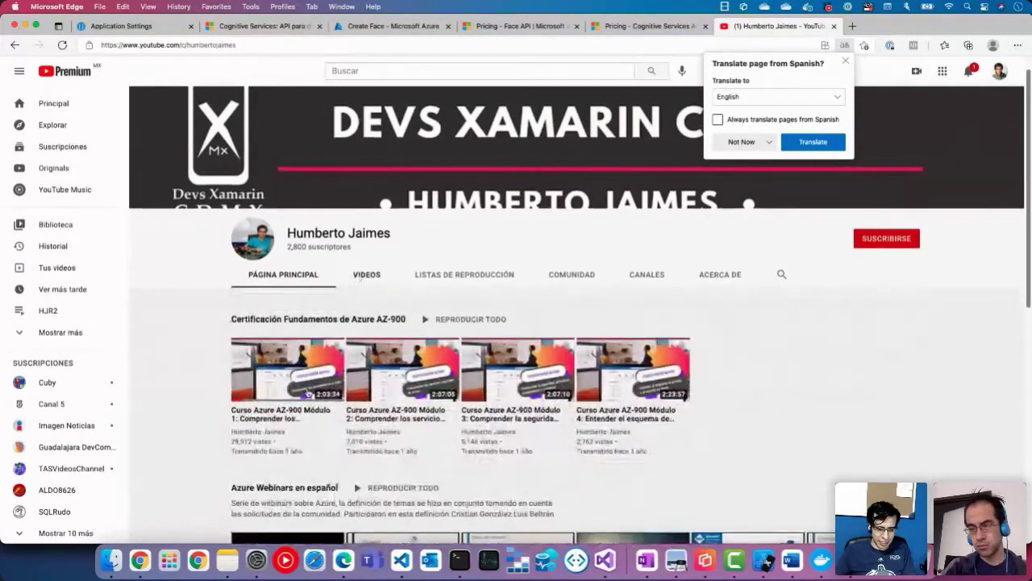
Step: Browse the Azure Webinars en español playlist, then go back to the channel home
scroll(323, 363, "down", 5)
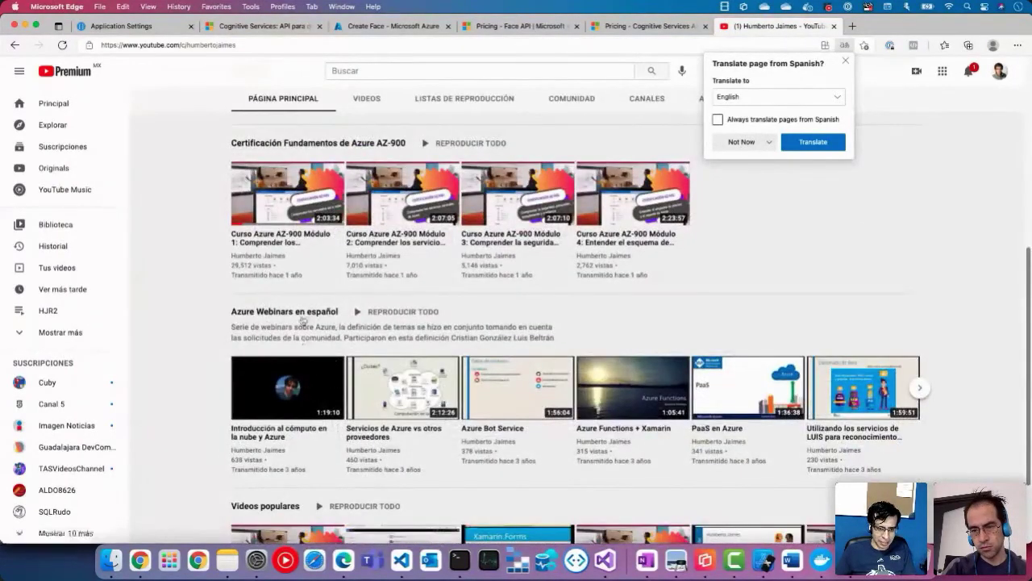
left_click(306, 317)
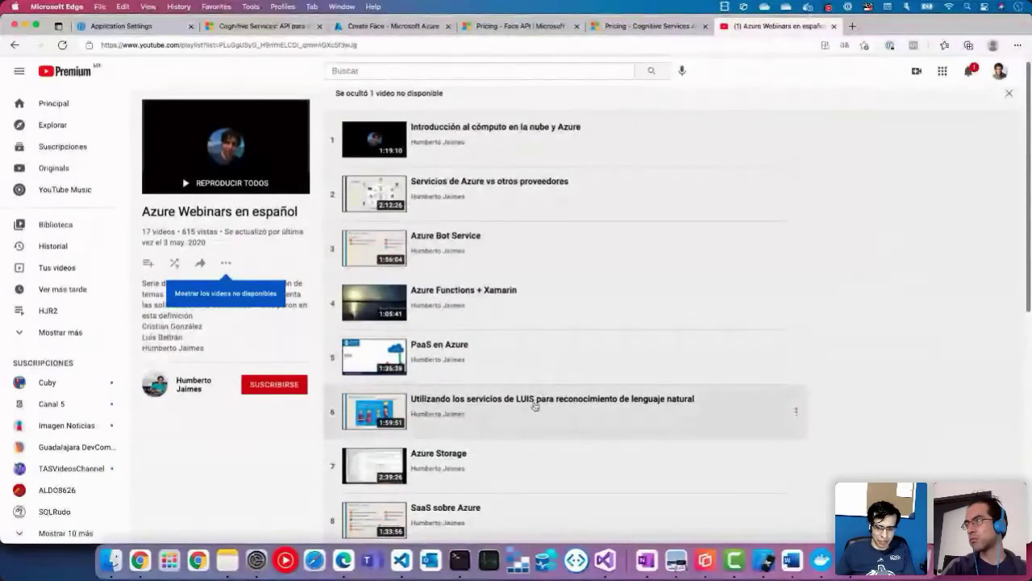
scroll(535, 405, "down", 3)
scroll(535, 408, "down", 3)
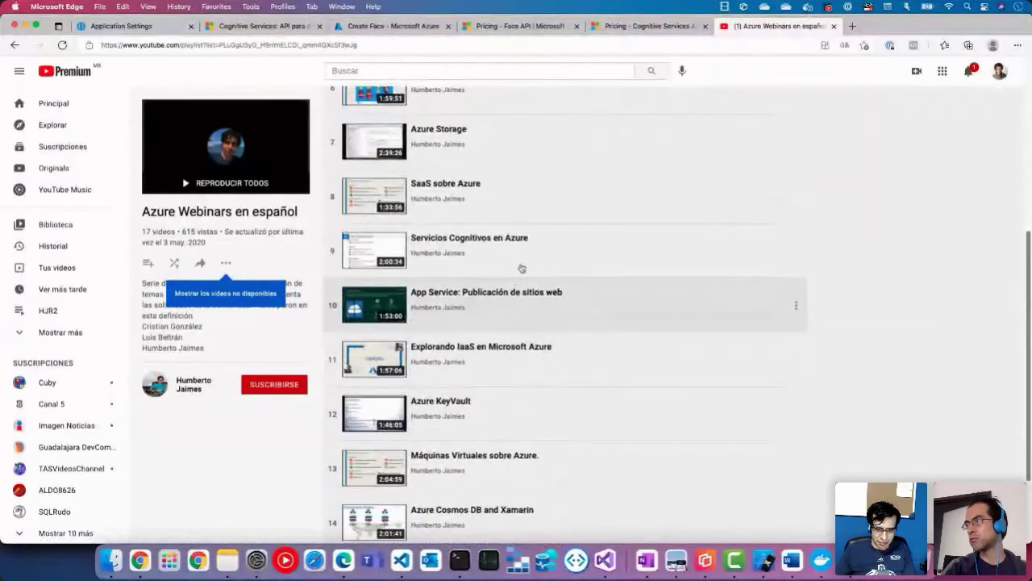
scroll(587, 369, "down", 2)
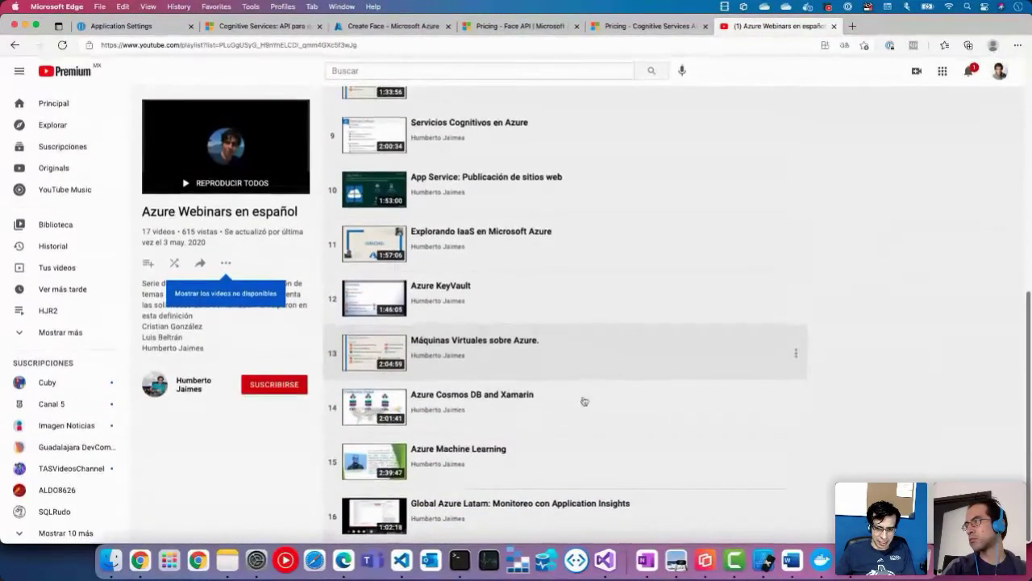
scroll(639, 366, "left", 5)
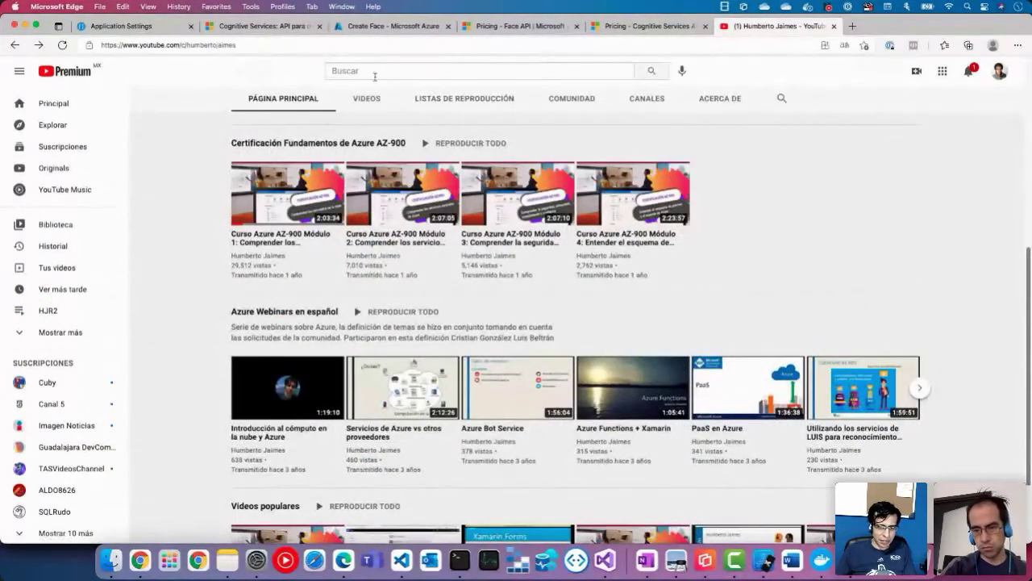
Step: Show the CANALES tab and open one of the subscribed creators' channels
left_click(650, 106)
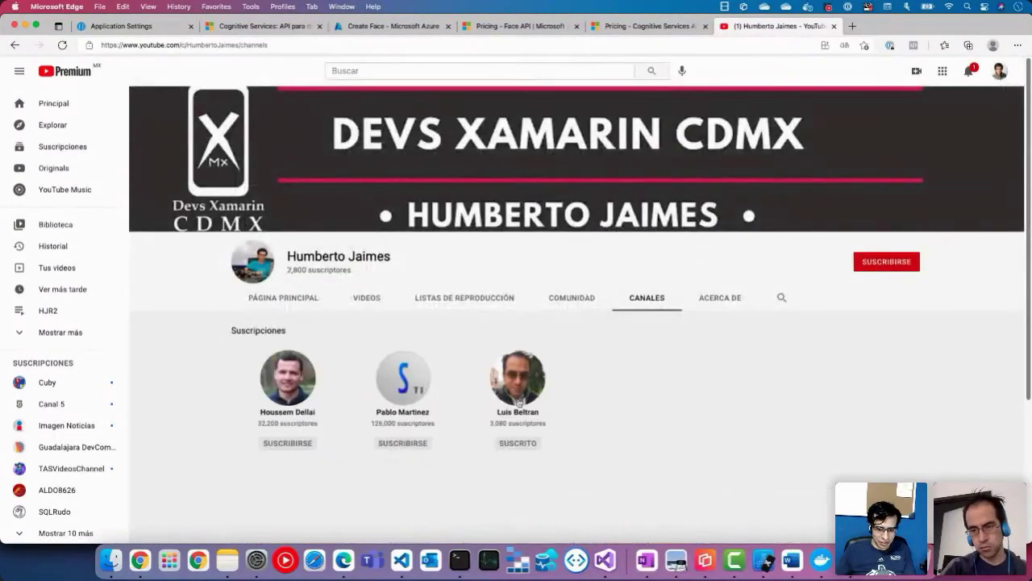
left_click(522, 416)
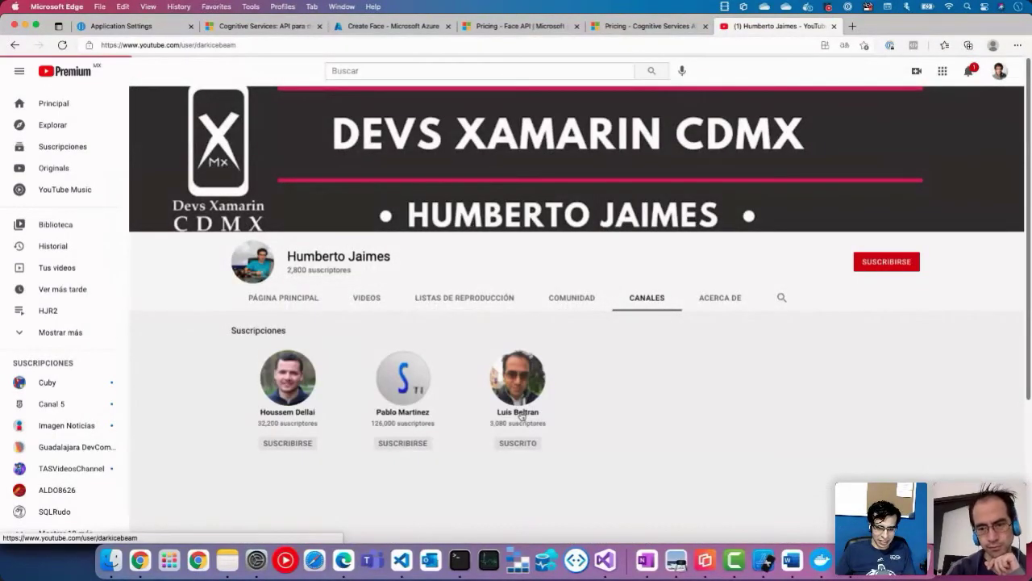
scroll(364, 378, "down", 2)
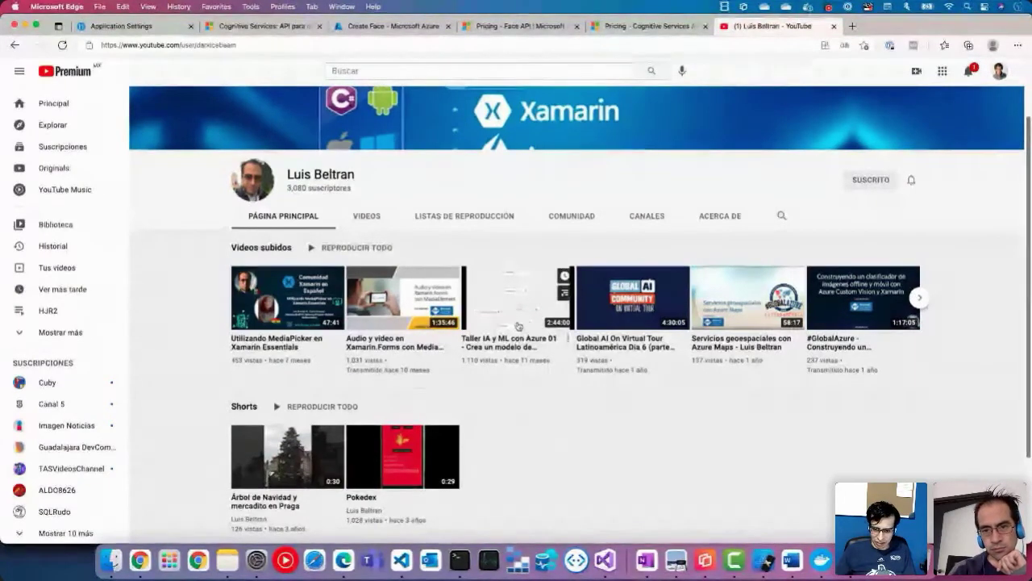
Step: Browse that creator's Playlists and Videos tabs
mouse_move(533, 360)
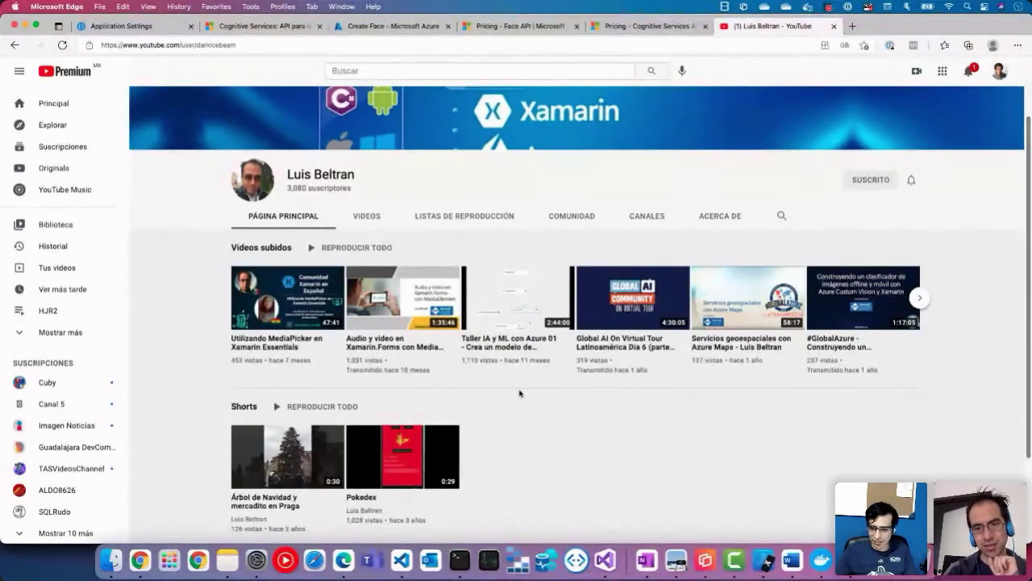
left_click(418, 219)
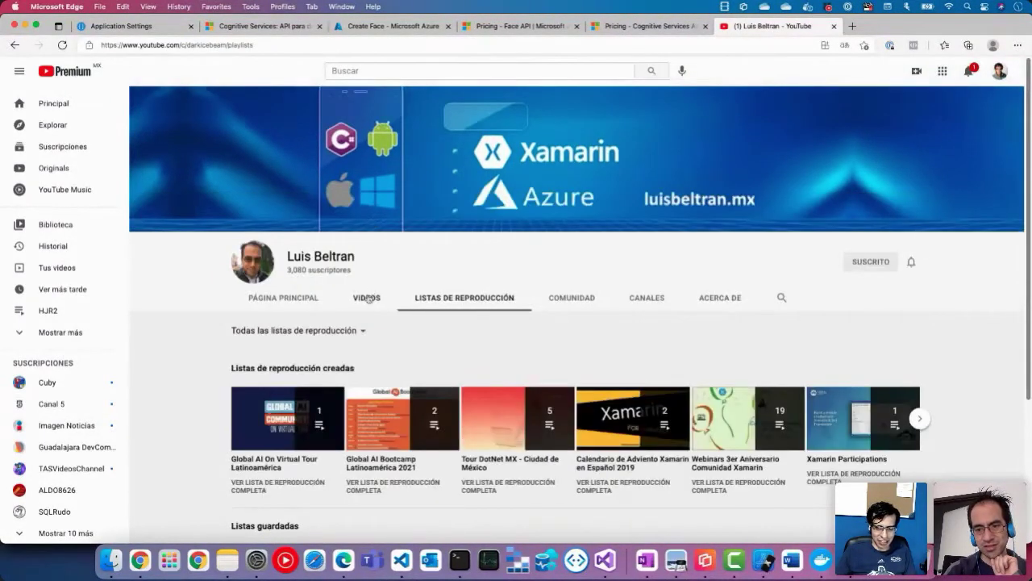
left_click(367, 298)
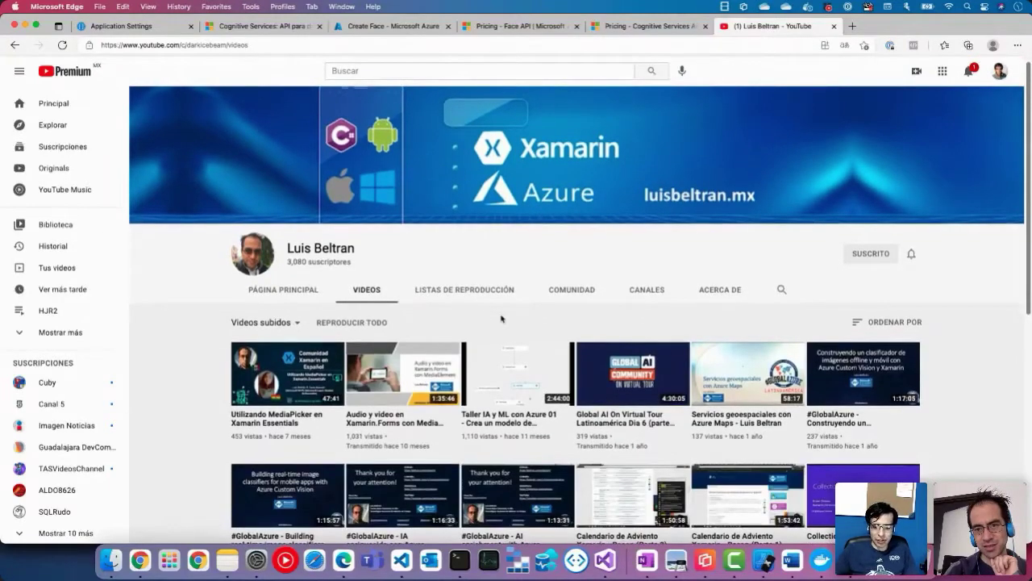
scroll(973, 430, "down", 3)
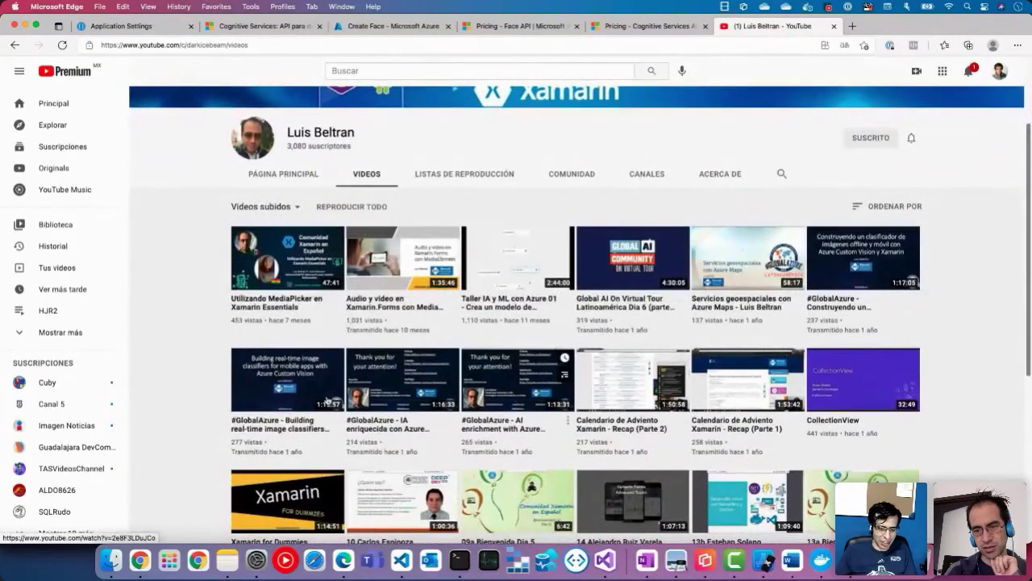
scroll(156, 460, "down", 2)
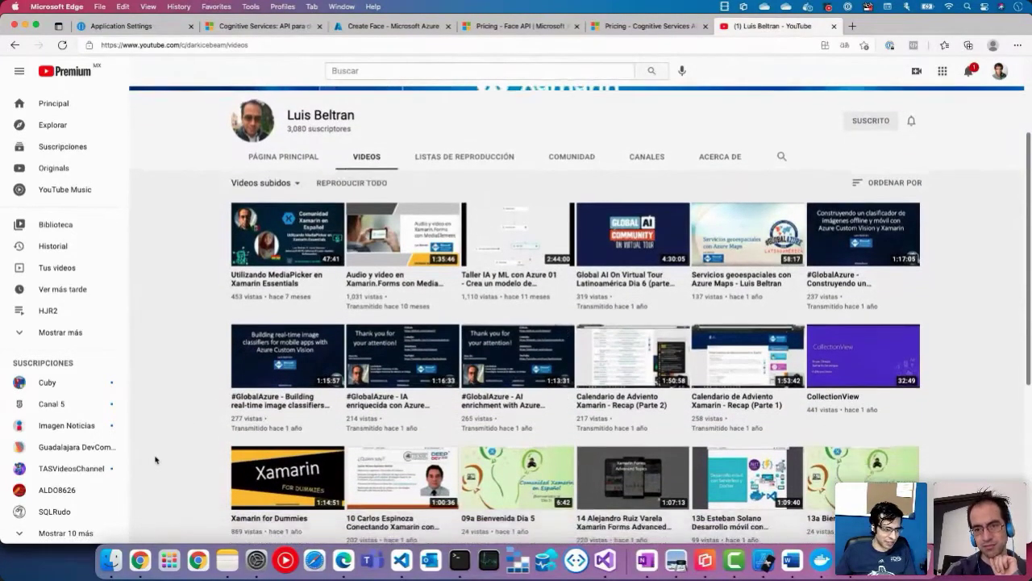
scroll(156, 460, "down", 10)
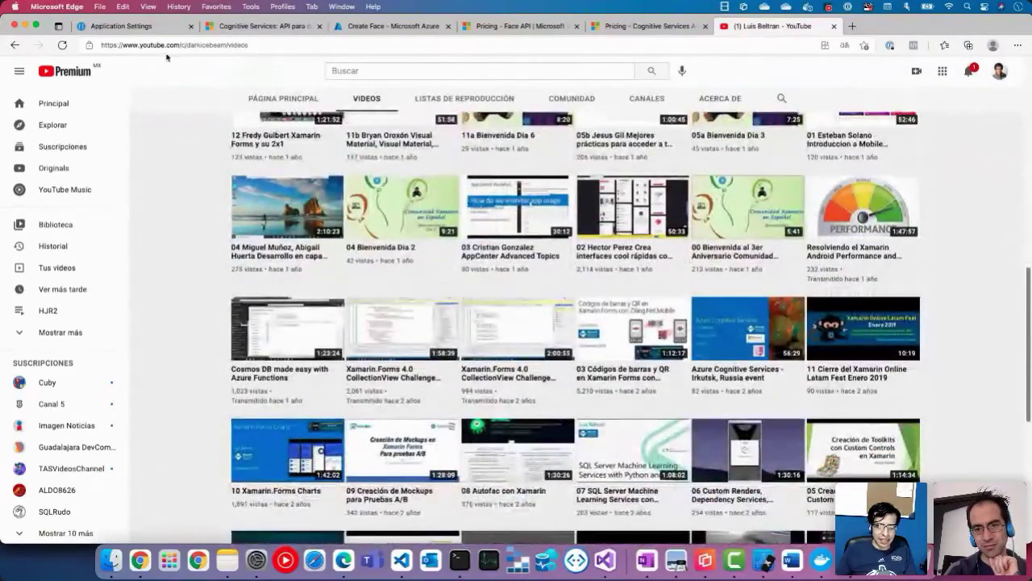
Step: Copy the creator channel's URL and swipe back to the Canales tab
left_click(165, 45)
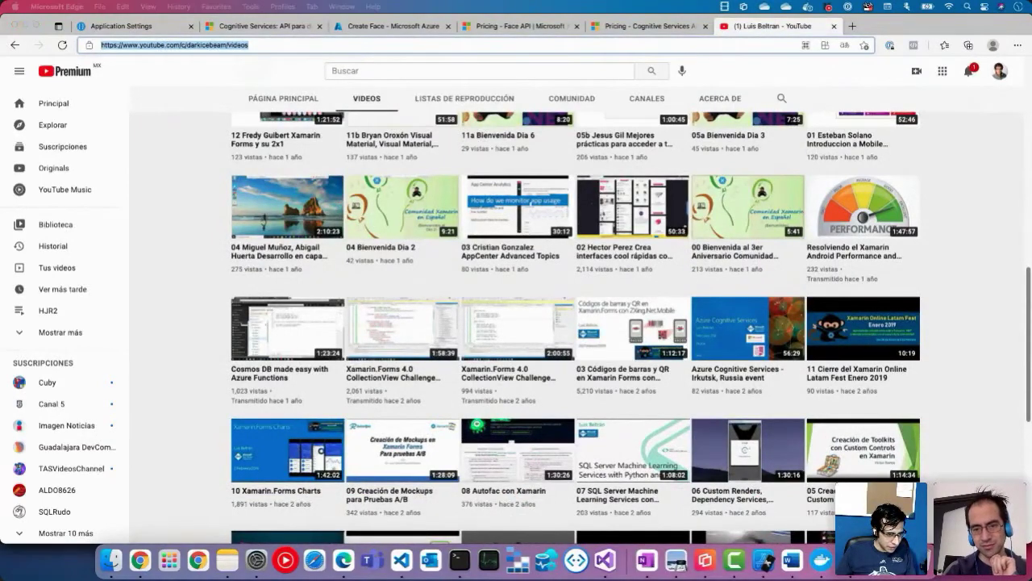
key("super+Tab")
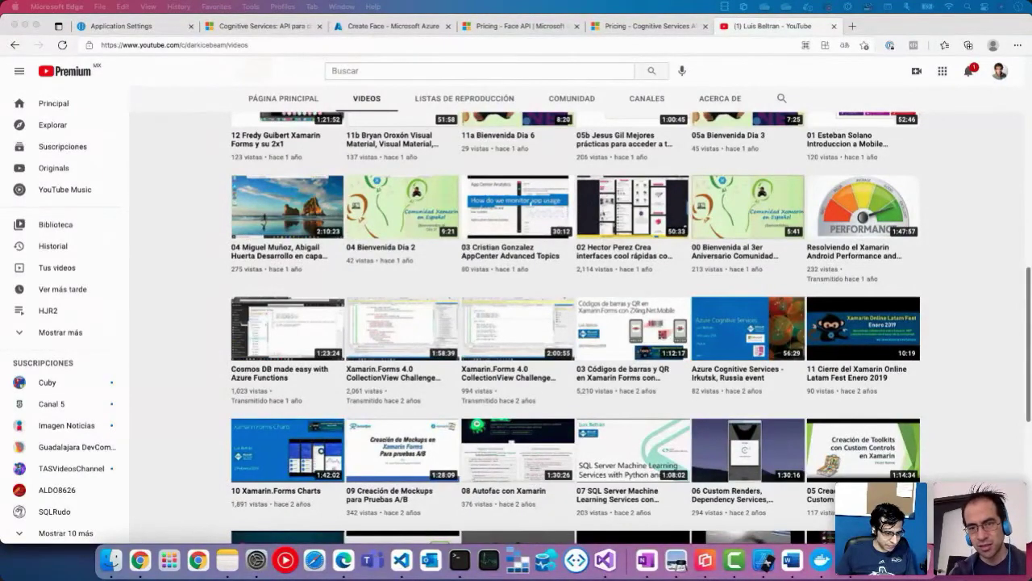
scroll(491, 362, "left", 5)
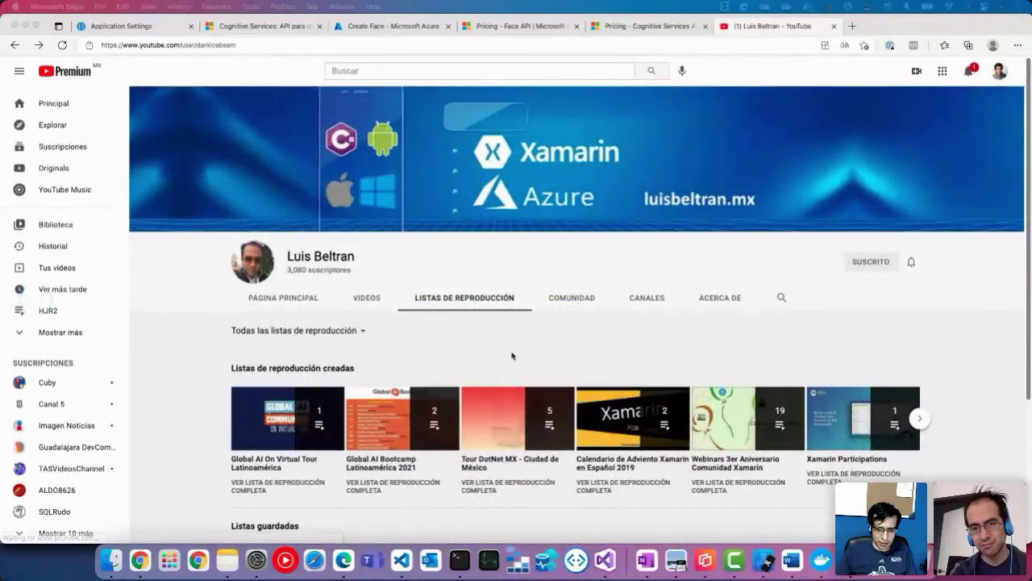
scroll(511, 356, "left", 5)
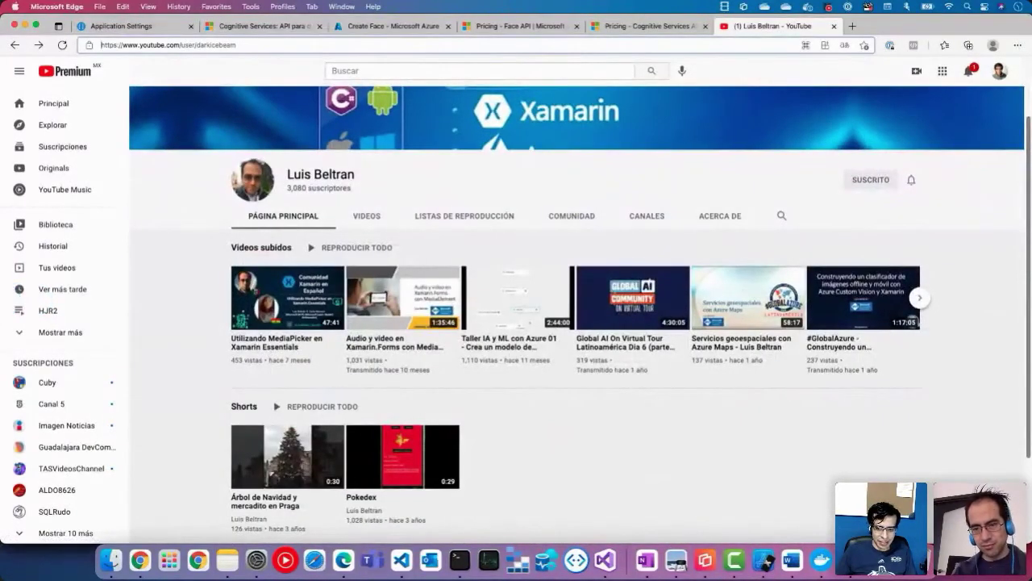
scroll(848, 479, "left", 5)
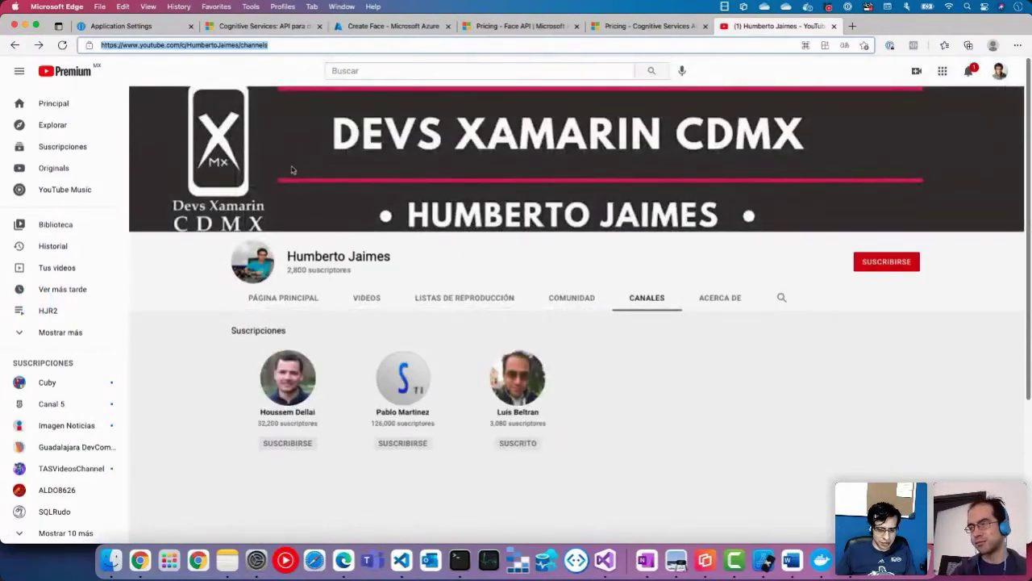
left_click_drag(250, 44, 212, 45)
left_click_drag(132, 43, 85, 45)
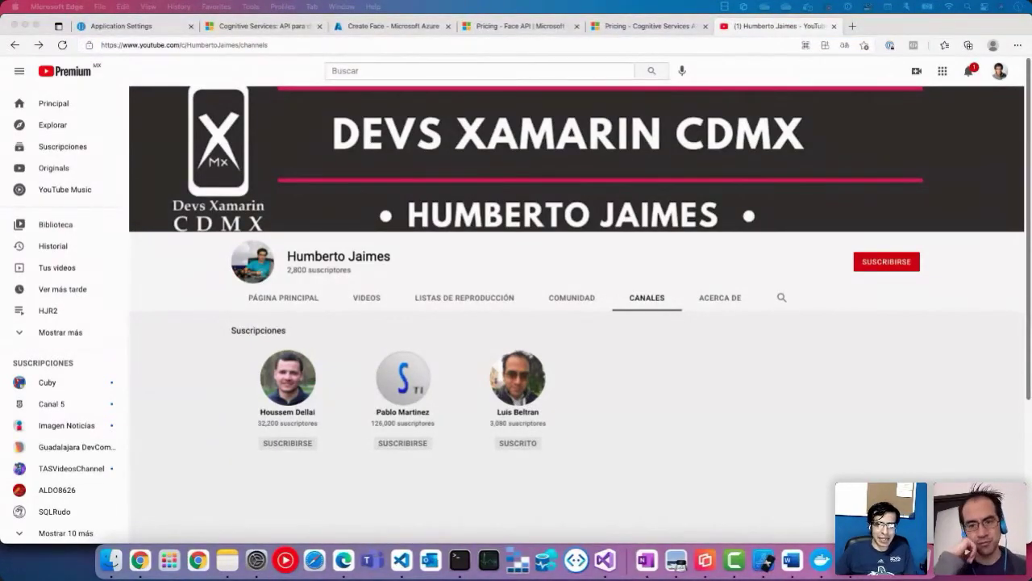
Step: Close the YouTube page and open the LuisResources resource group overview
left_click(833, 31)
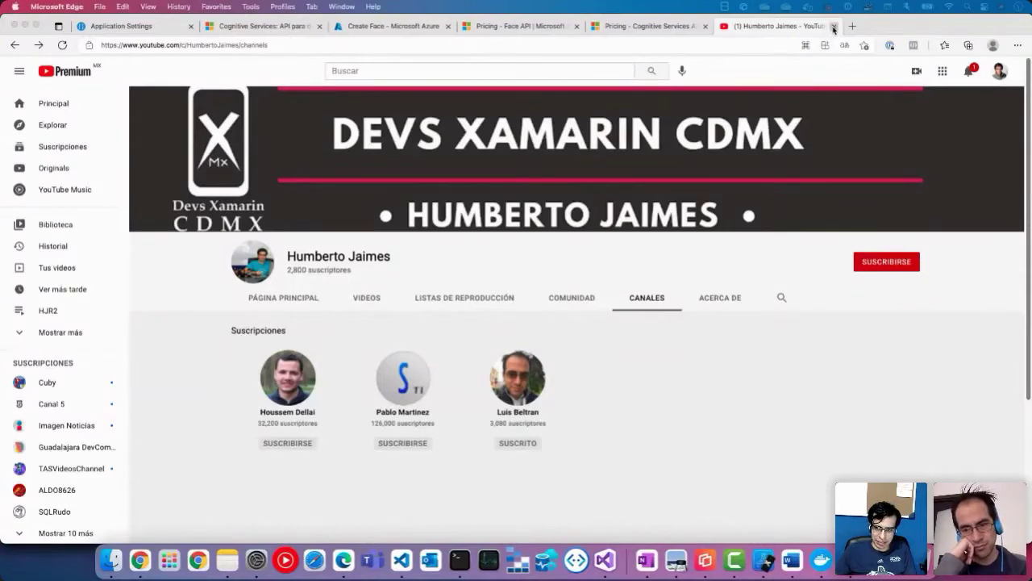
key("super+w")
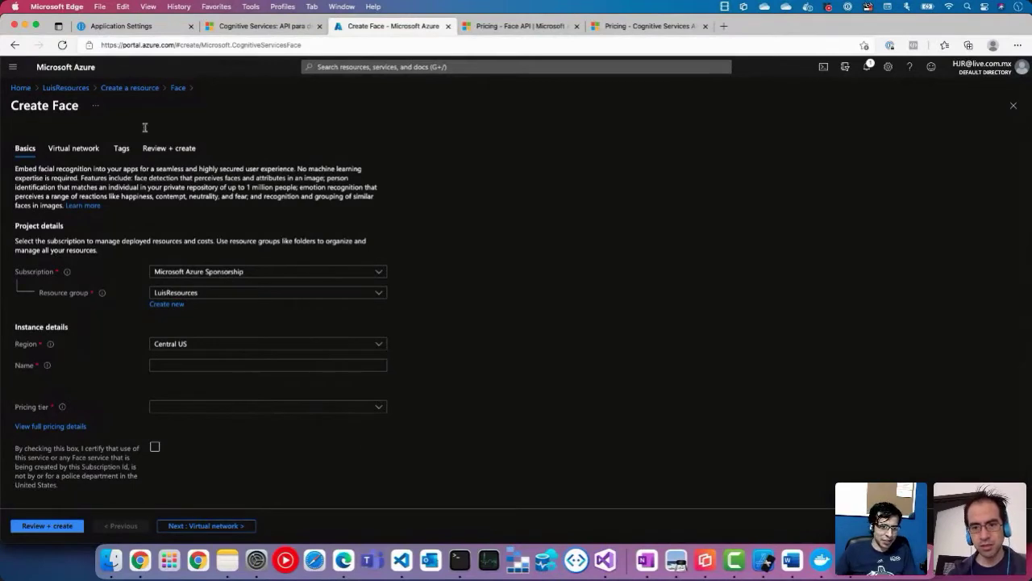
left_click(54, 88)
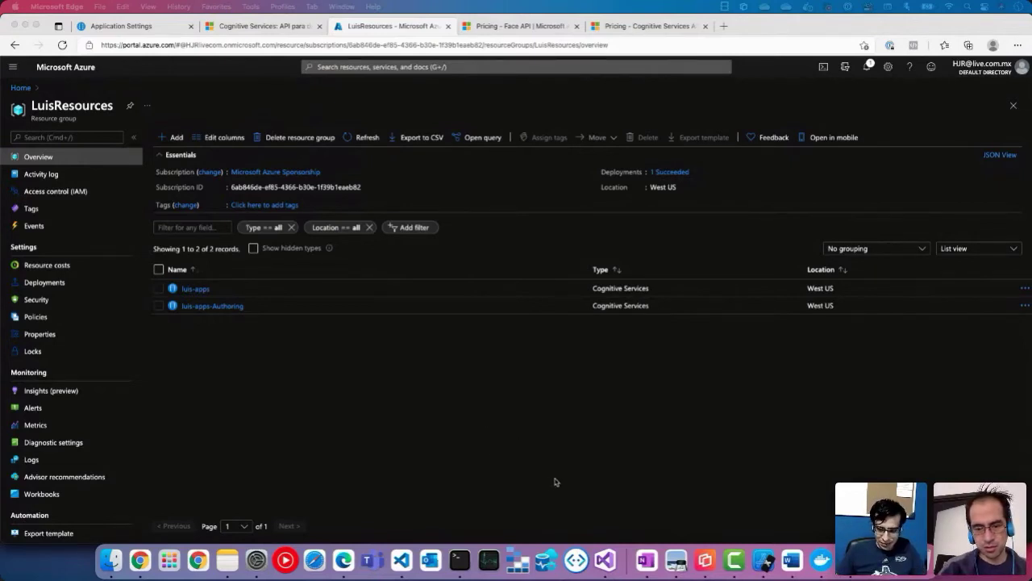
left_click(750, 492)
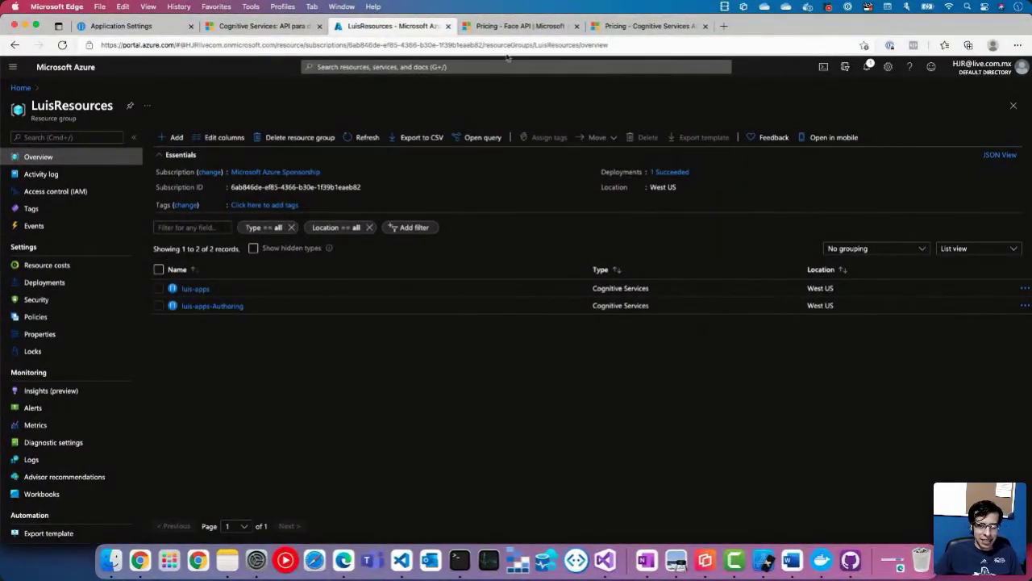
Step: Scroll through the Face API pricing page and glance at the Cognitive Services pricing tab
left_click(514, 26)
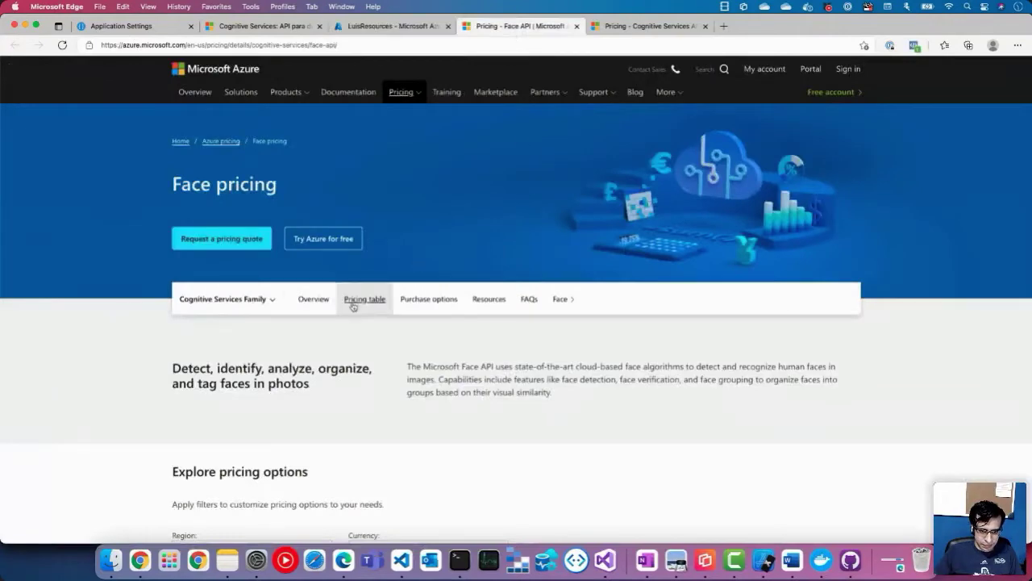
scroll(516, 255, "down", 15)
scroll(516, 255, "up", 5)
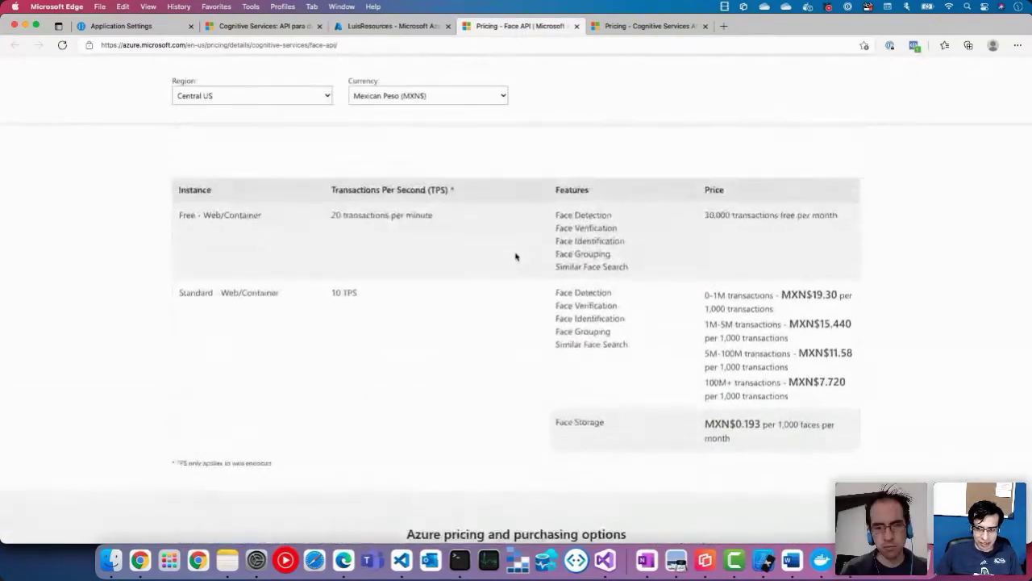
scroll(689, 382, "down", 1)
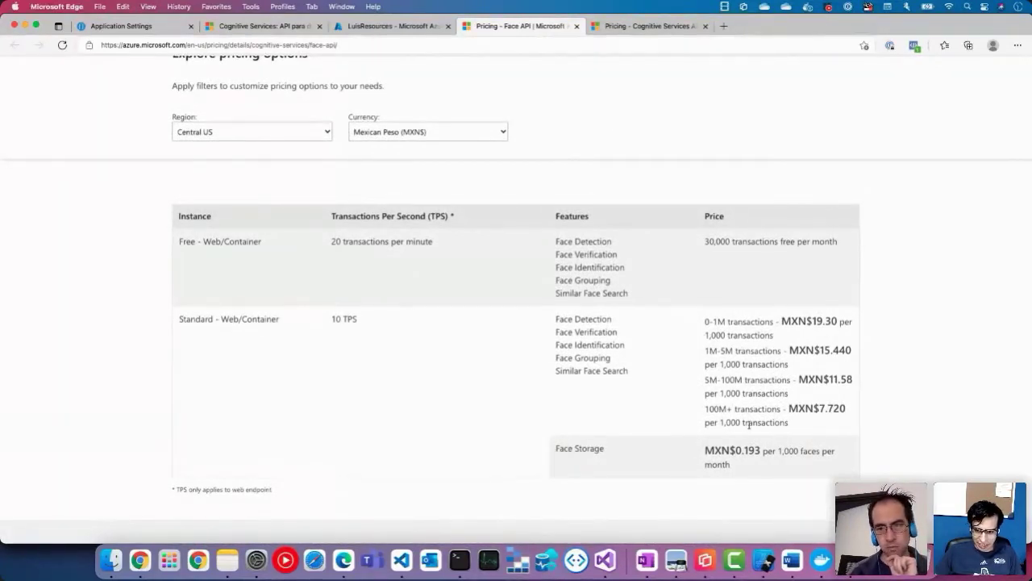
left_click(625, 28)
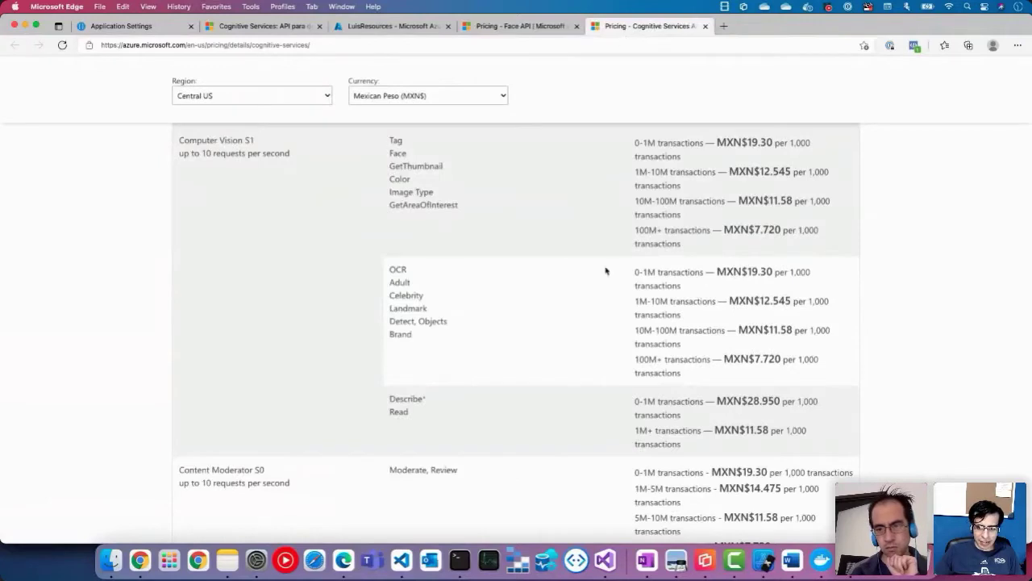
scroll(606, 270, "up", 3)
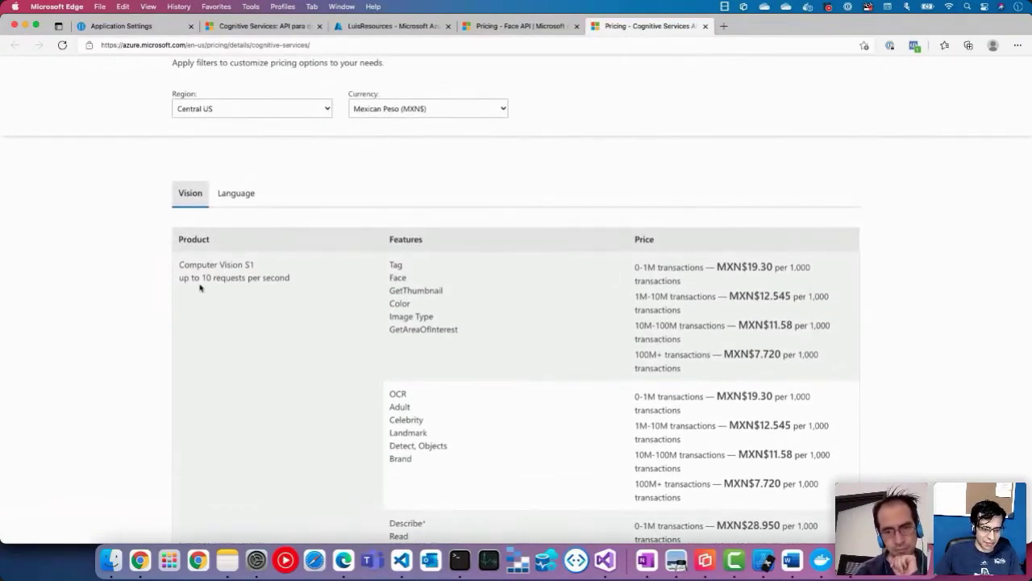
Step: Back on Face API pricing, highlight the Standard tier's 10 TPS limit and open the currency list
left_click(492, 29)
scroll(267, 289, "down", 5)
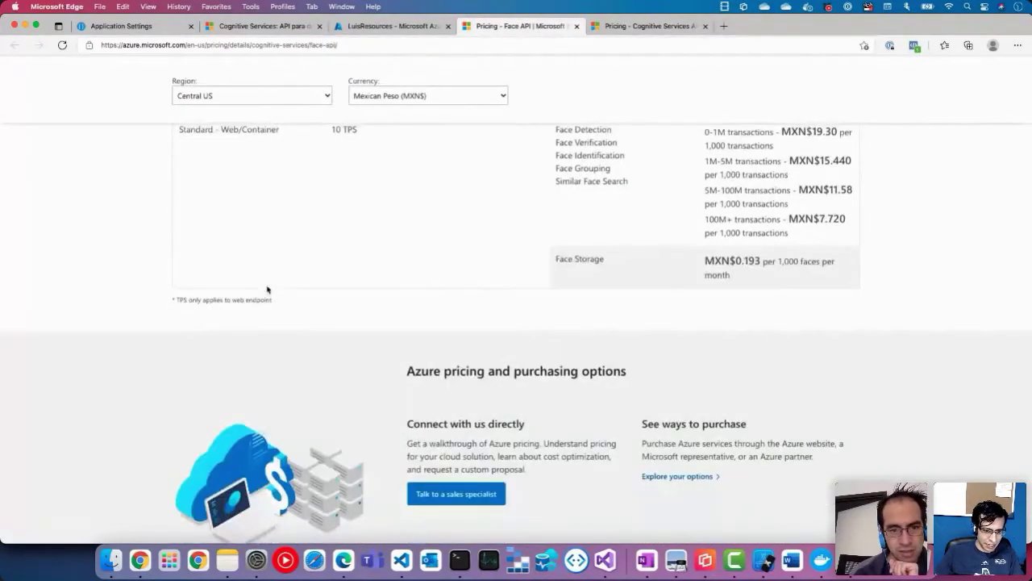
scroll(320, 314, "up", 4)
left_click_drag(358, 280, 331, 281)
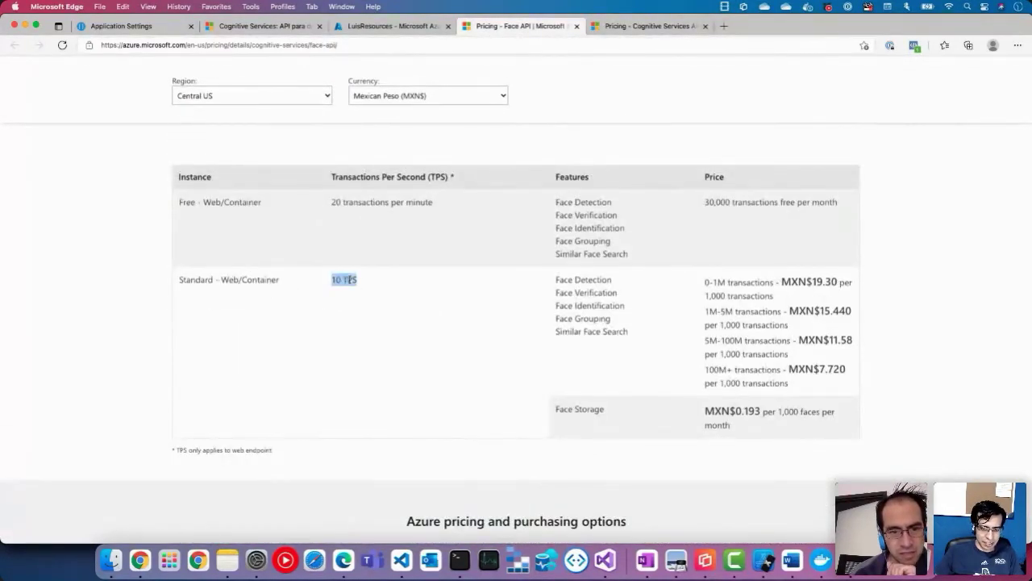
left_click(489, 96)
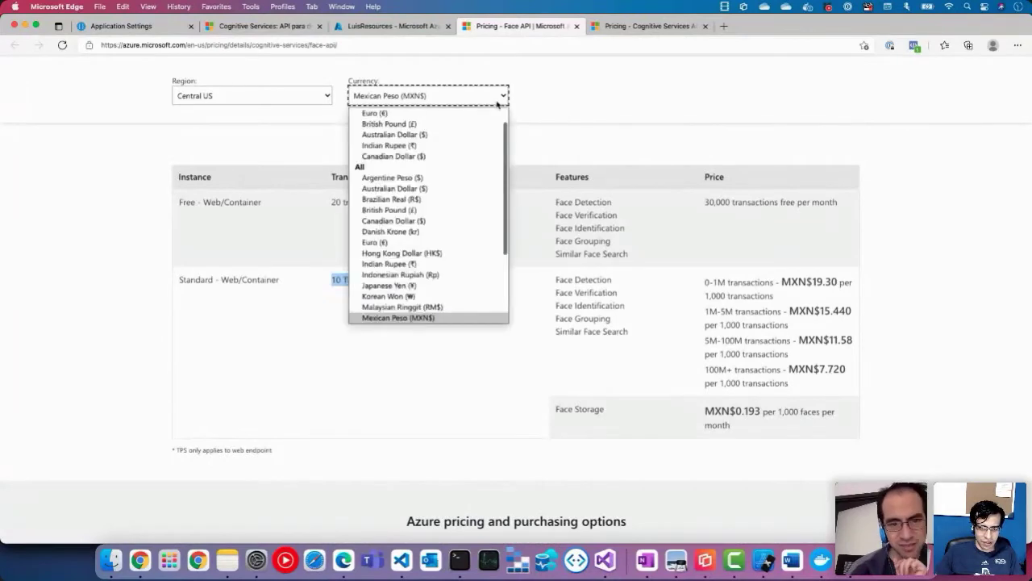
Step: Show Face API prices in US Dollar and highlight the 10 TPS and 20 transactions-per-minute limits
scroll(476, 141, "down", 5)
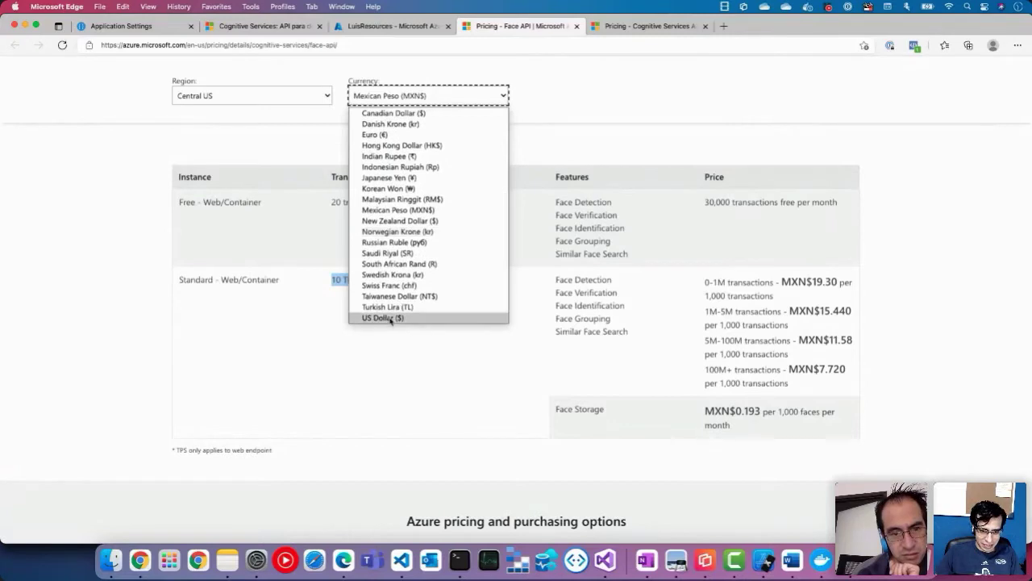
left_click(388, 318)
triple_click(347, 286)
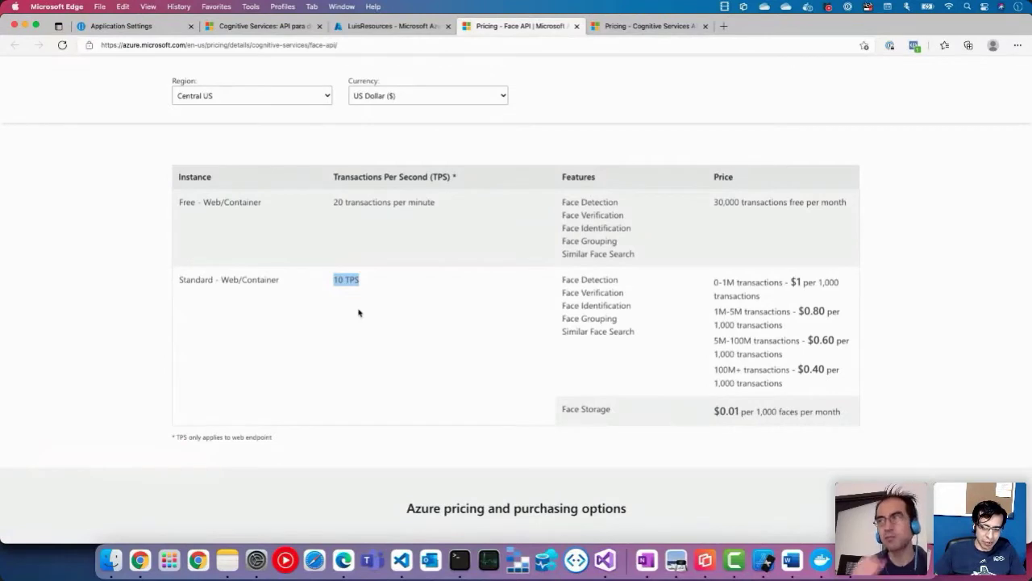
left_click(382, 363)
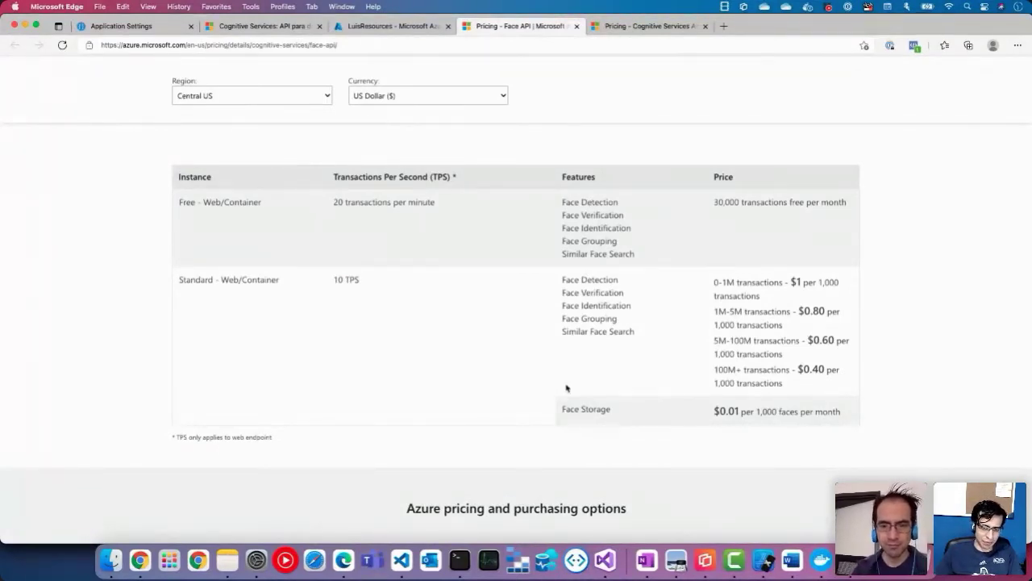
triple_click(364, 207)
left_click(418, 242)
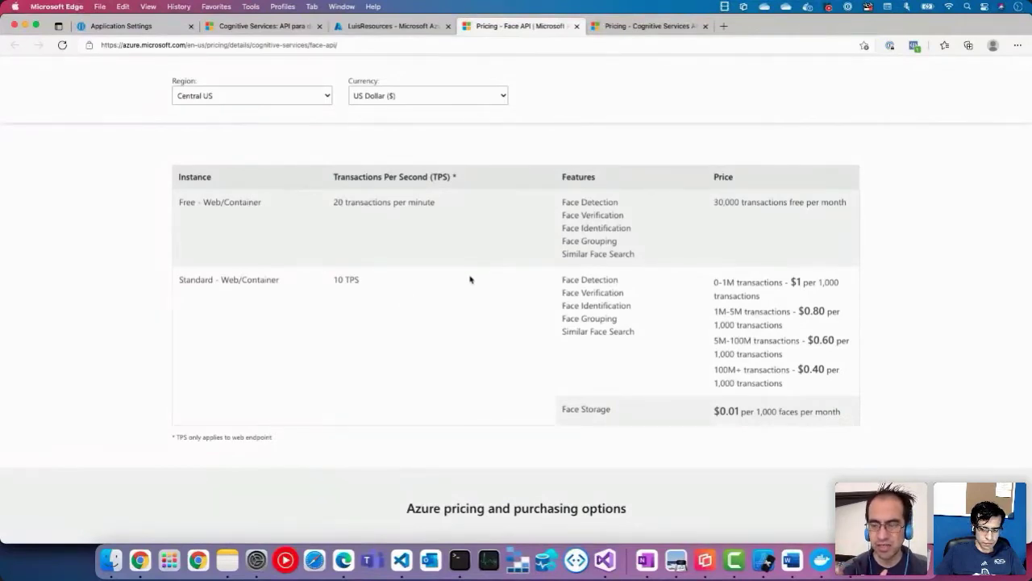
Step: Scroll the pricing table once more, then return to docker-compose.yml in Visual Studio Code
scroll(470, 279, "down", 3)
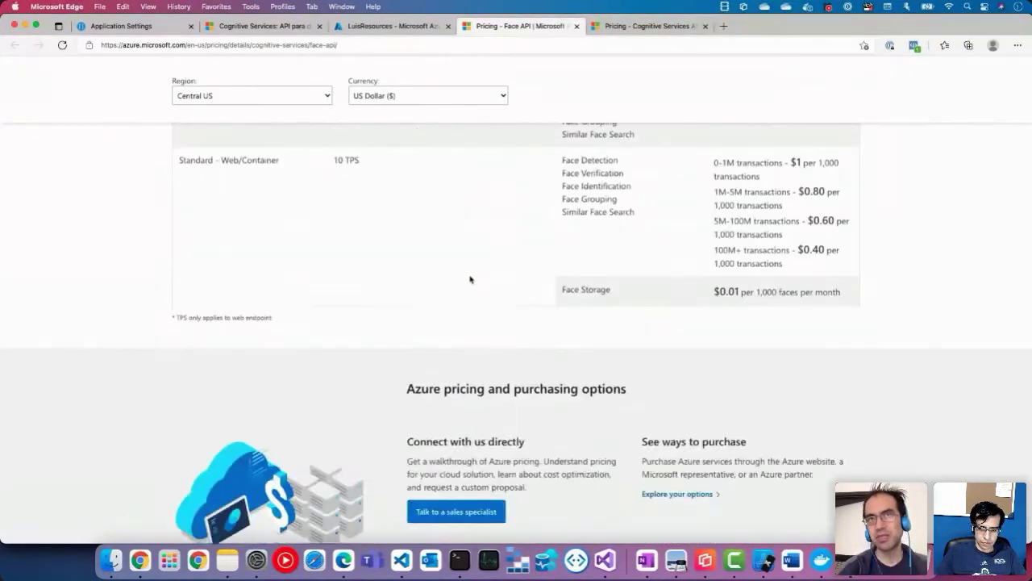
scroll(471, 279, "down", 3)
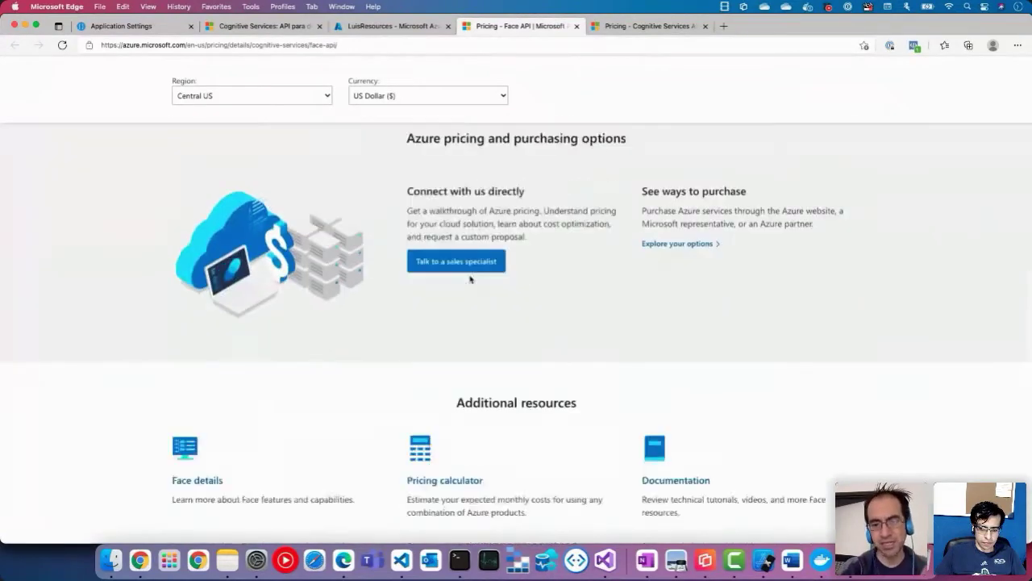
scroll(470, 279, "up", 10)
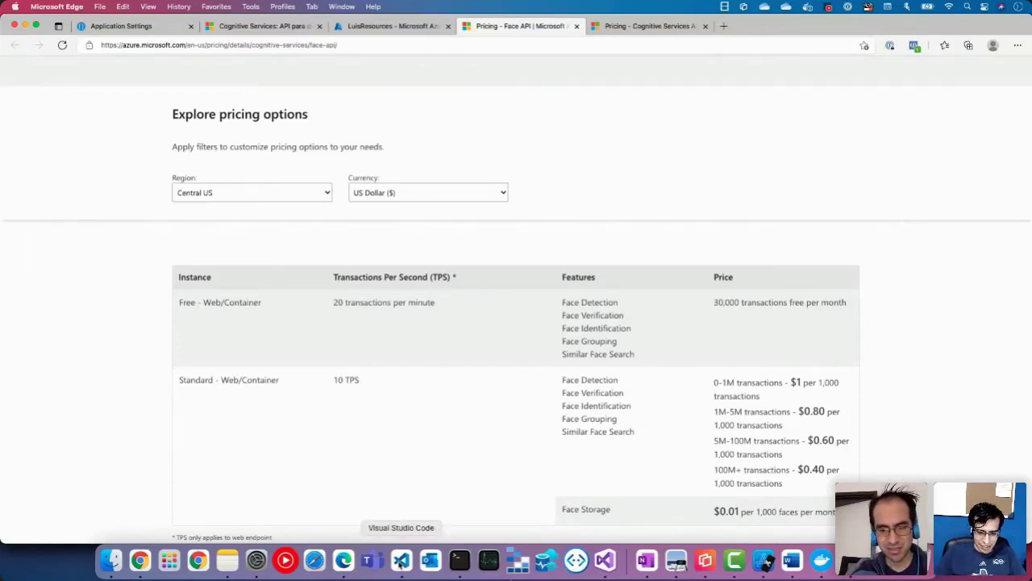
left_click(401, 559)
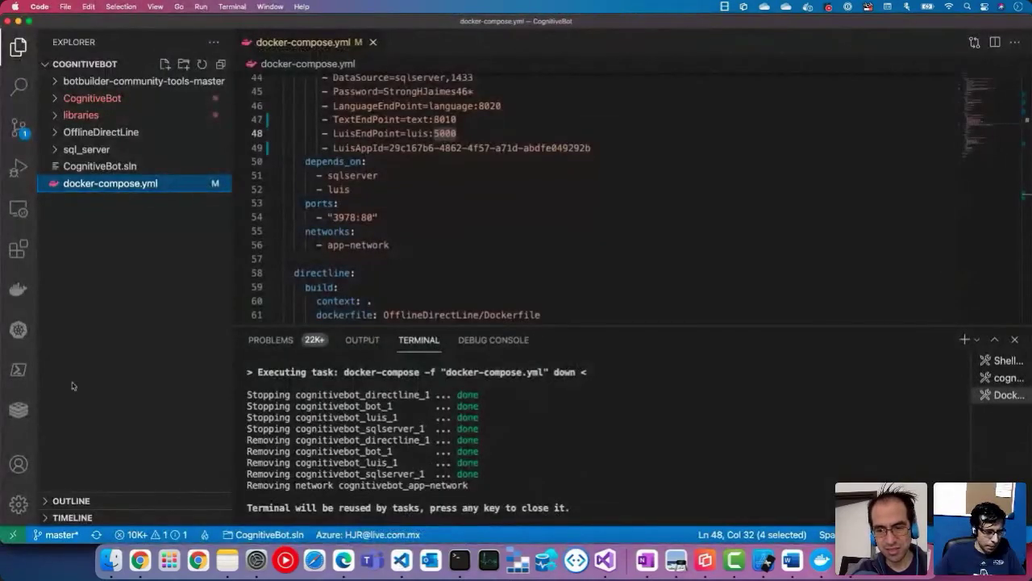
Step: Run Compose Down on docker-compose.yml from the Explorer's context menu
left_click(344, 560)
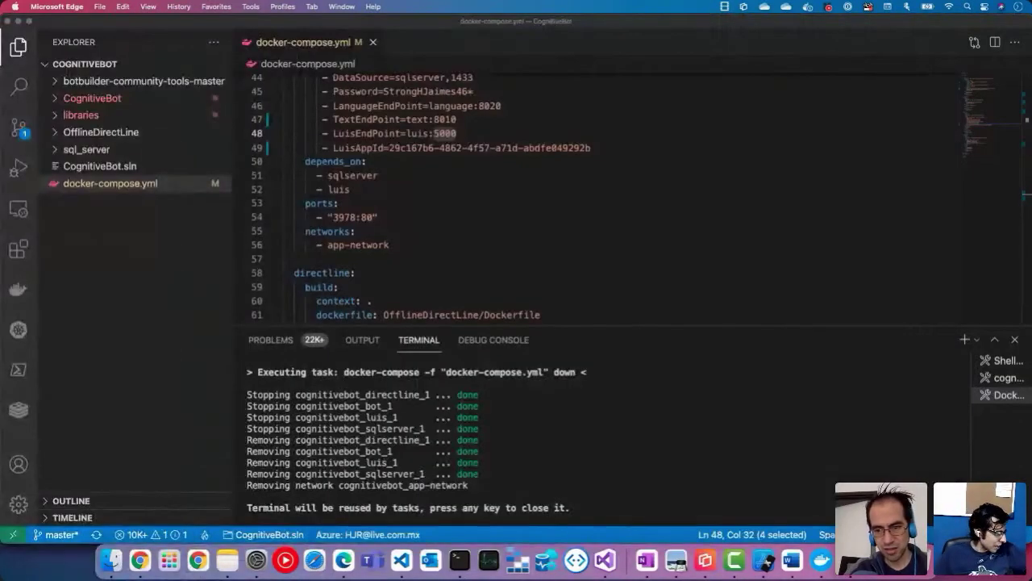
left_click(367, 233)
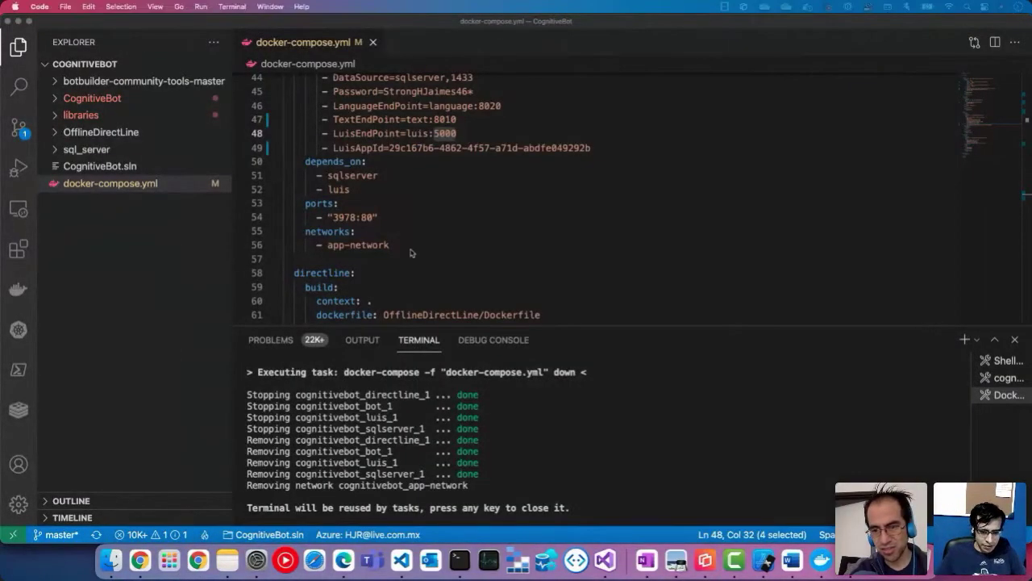
left_click(120, 186)
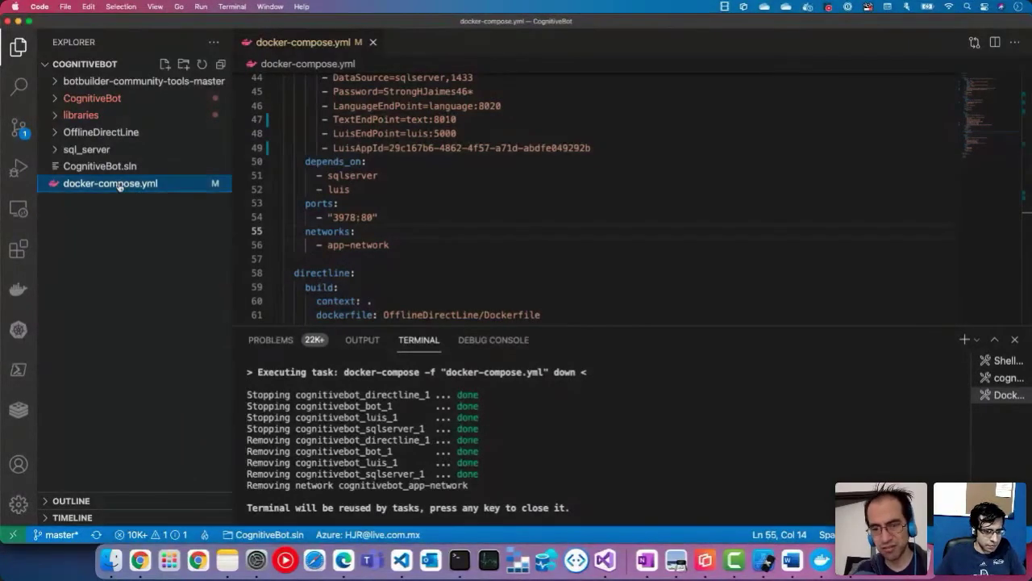
right_click(119, 186)
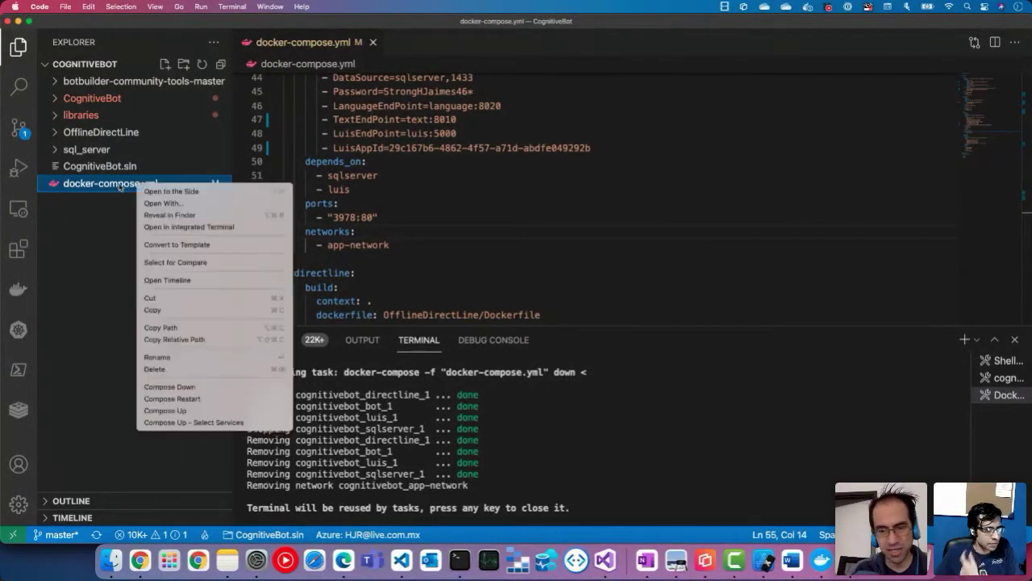
left_click(191, 388)
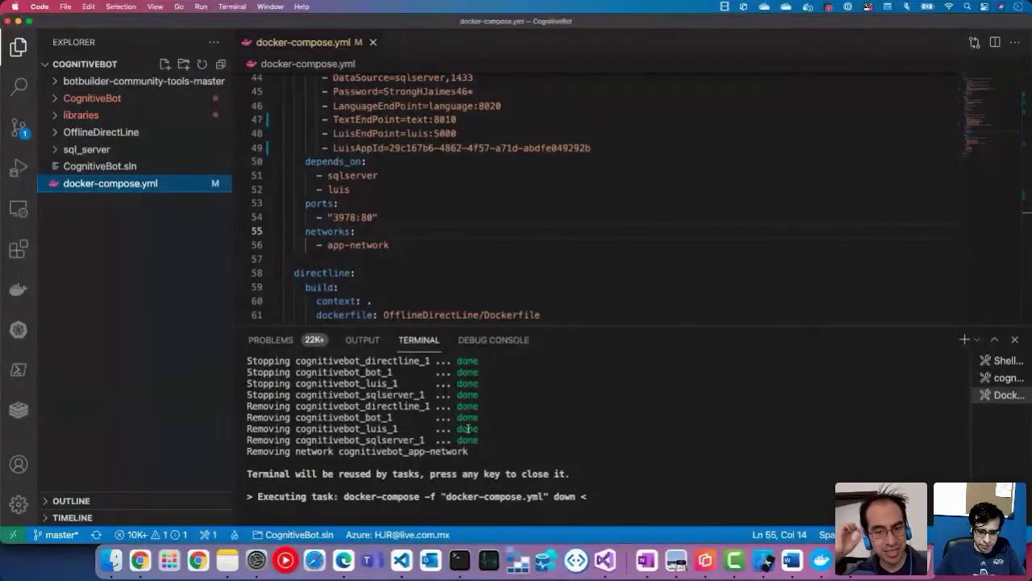
Step: Check the containers in ctop, quit it with q, then switch back to the editor
left_click(460, 560)
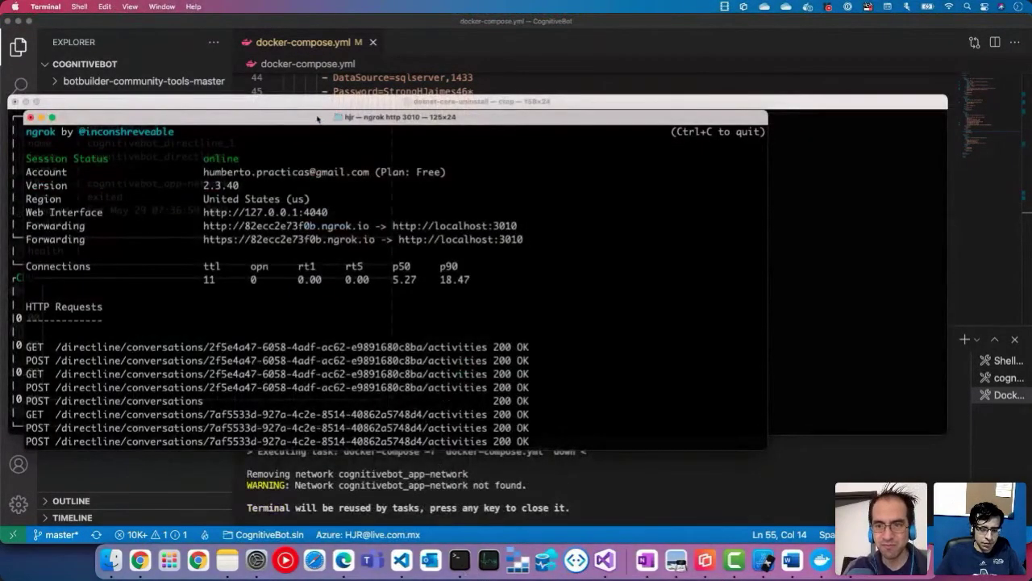
left_click_drag(317, 120, 0, 129)
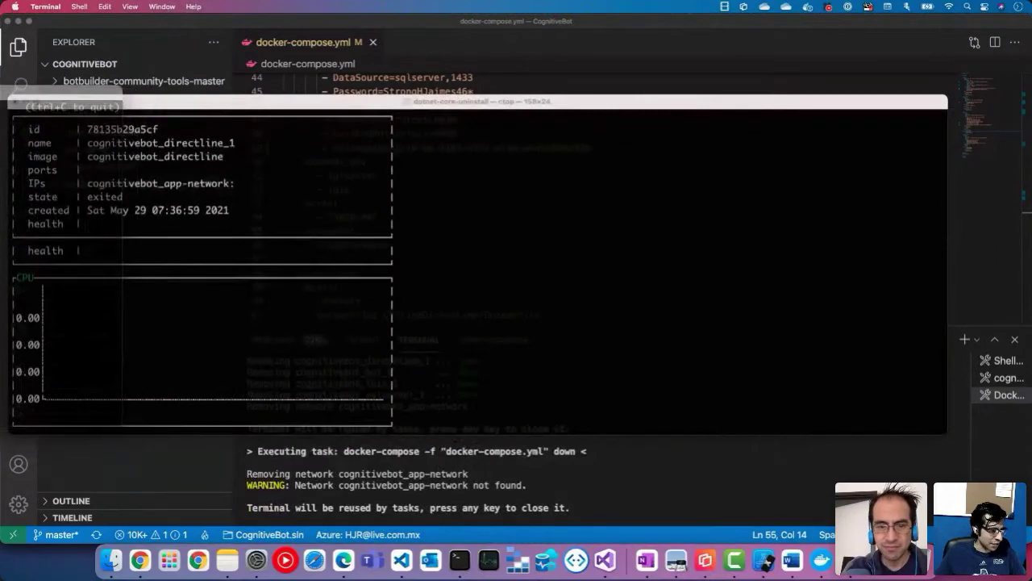
left_click(175, 197)
key("Escape")
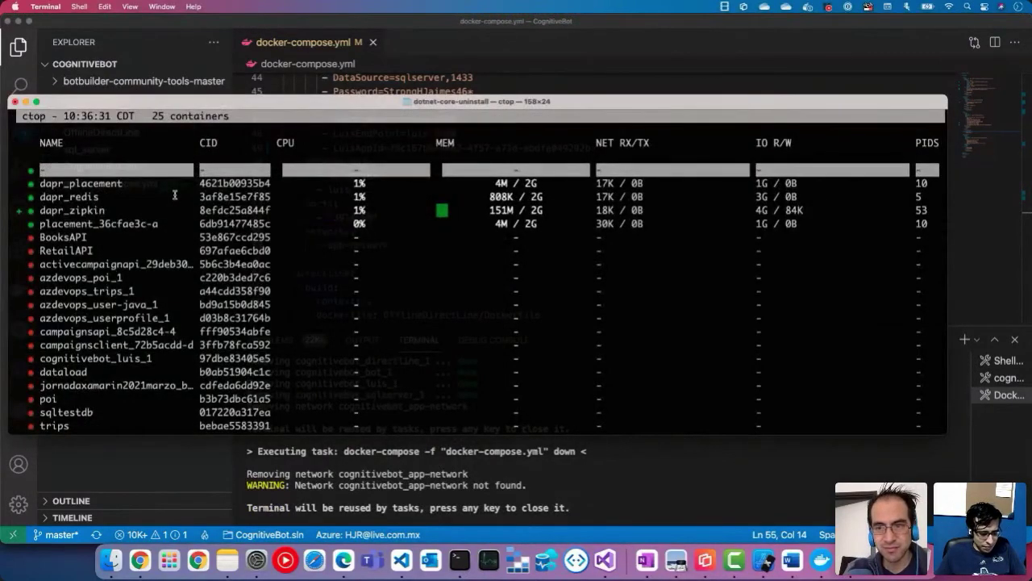
key("q")
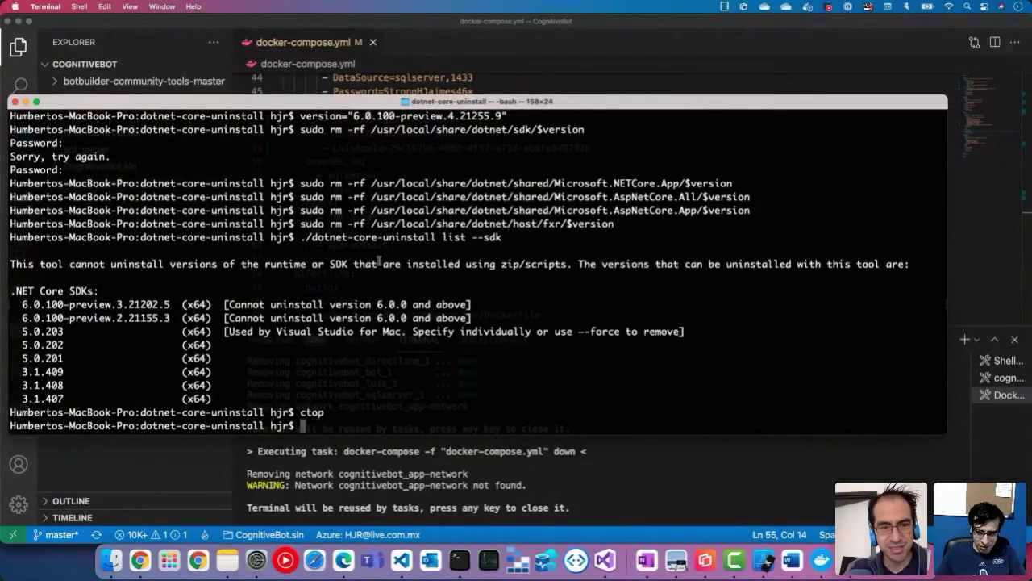
left_click(772, 505)
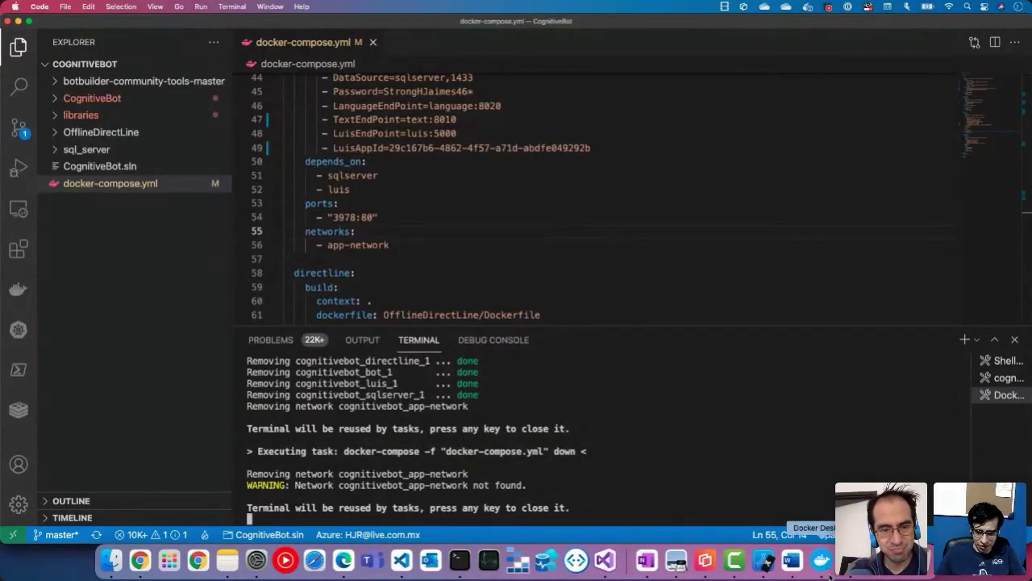
key("super+Tab")
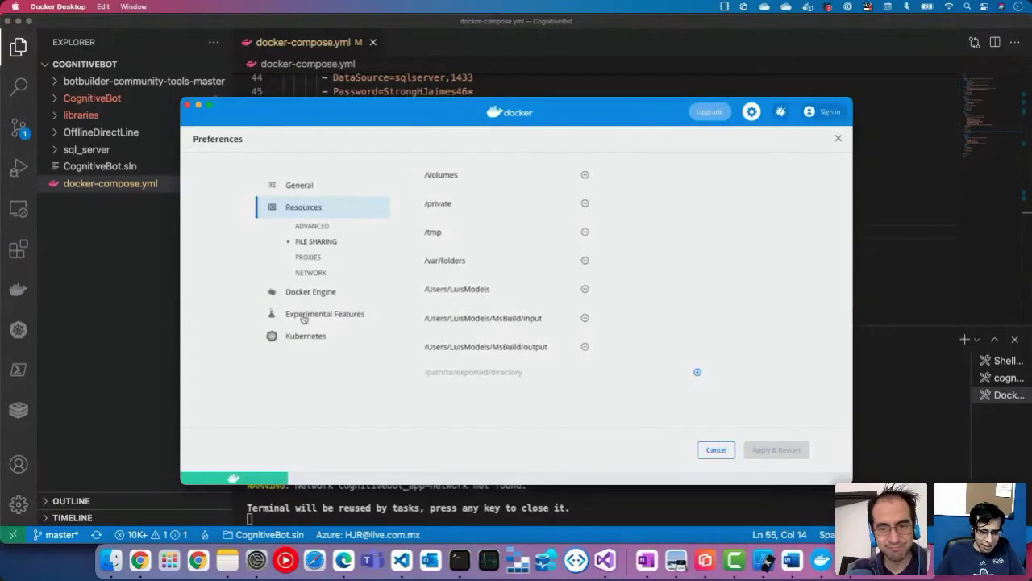
left_click(305, 192)
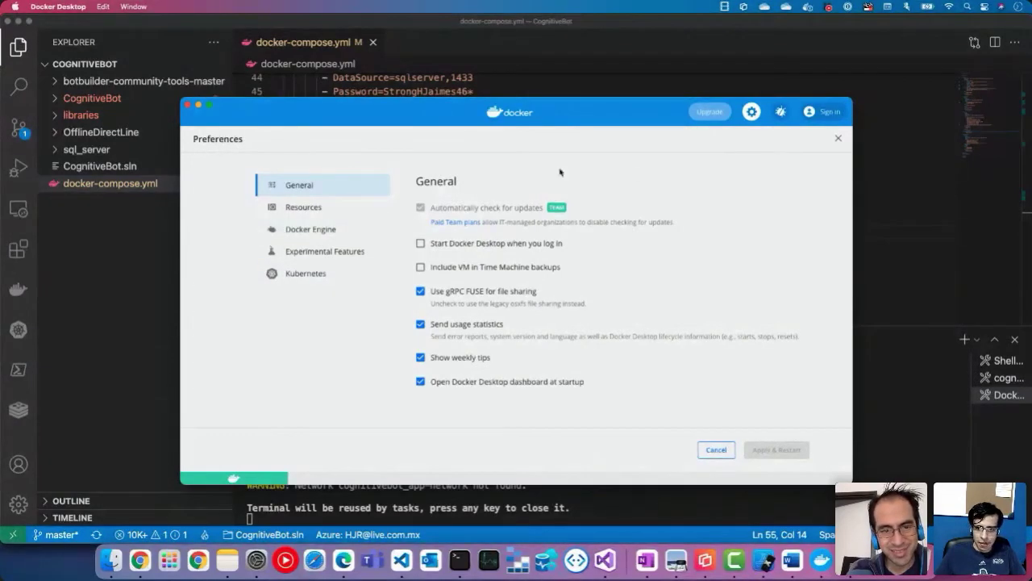
left_click(186, 105)
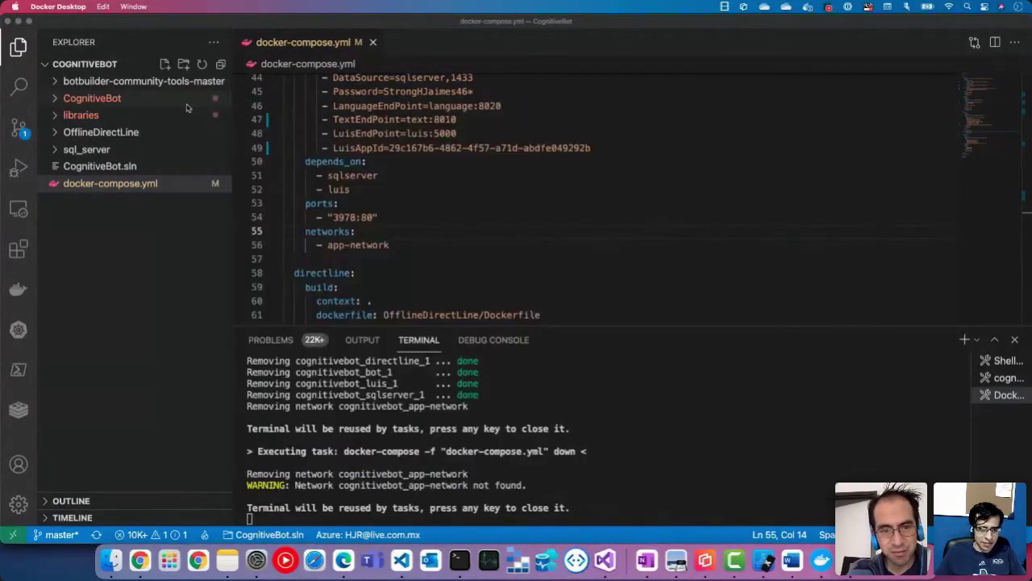
left_click(807, 8)
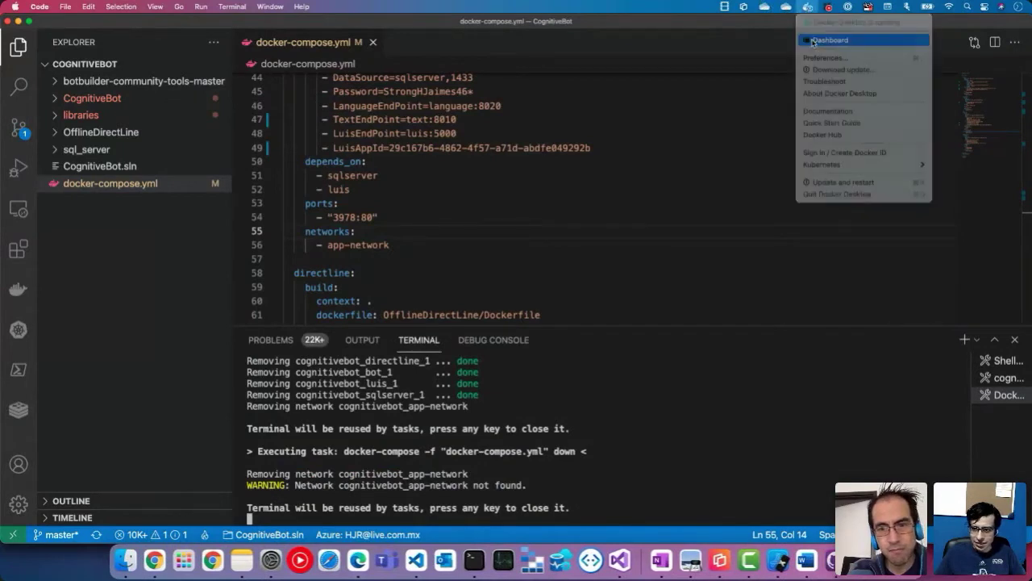
left_click(814, 40)
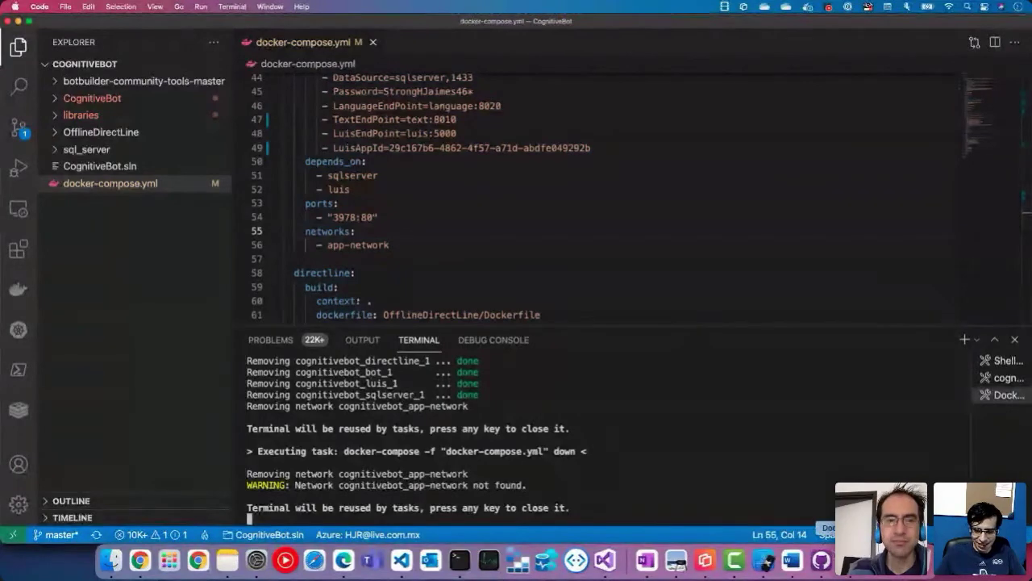
left_click(459, 560)
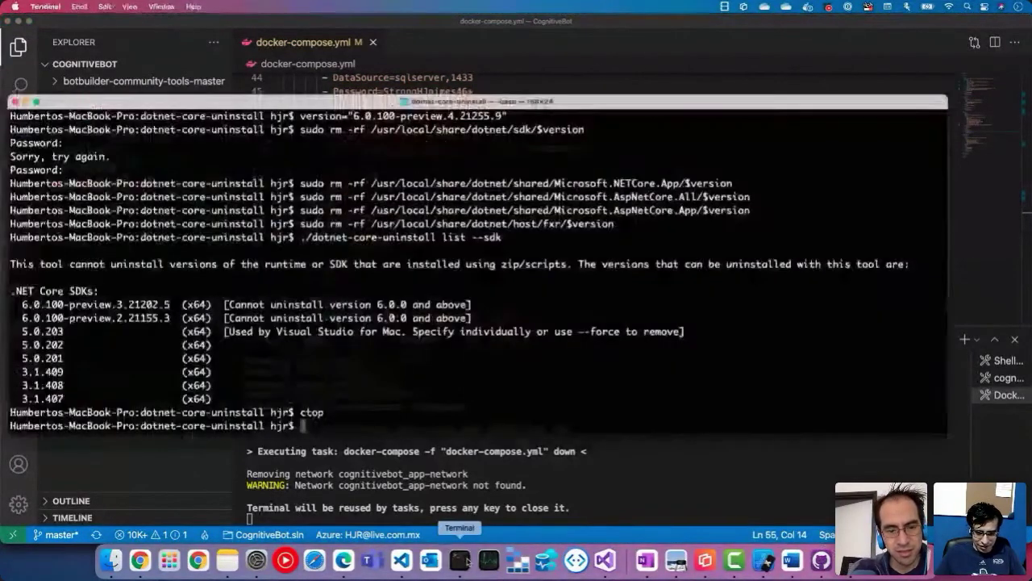
type("ctop")
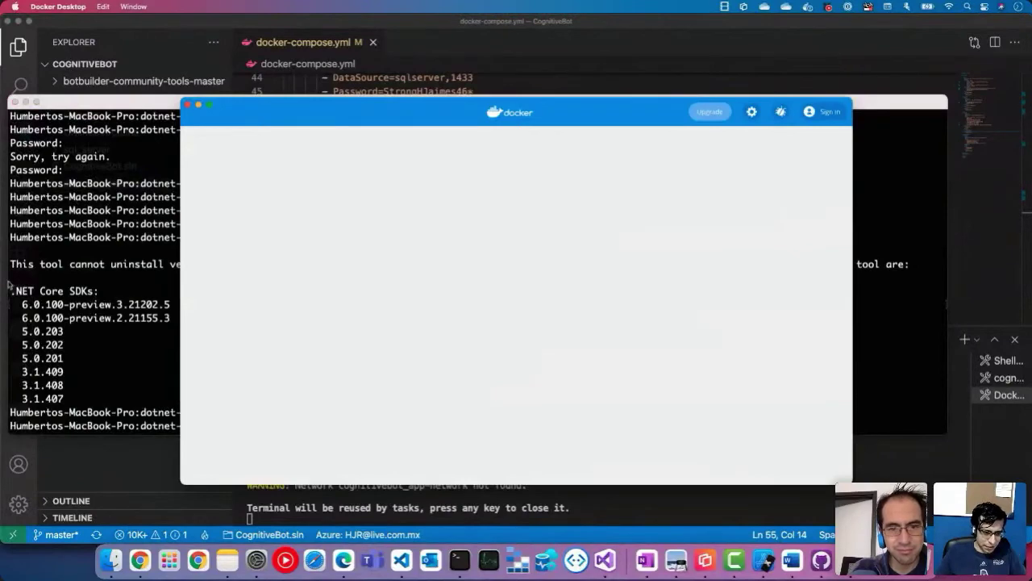
left_click(10, 284)
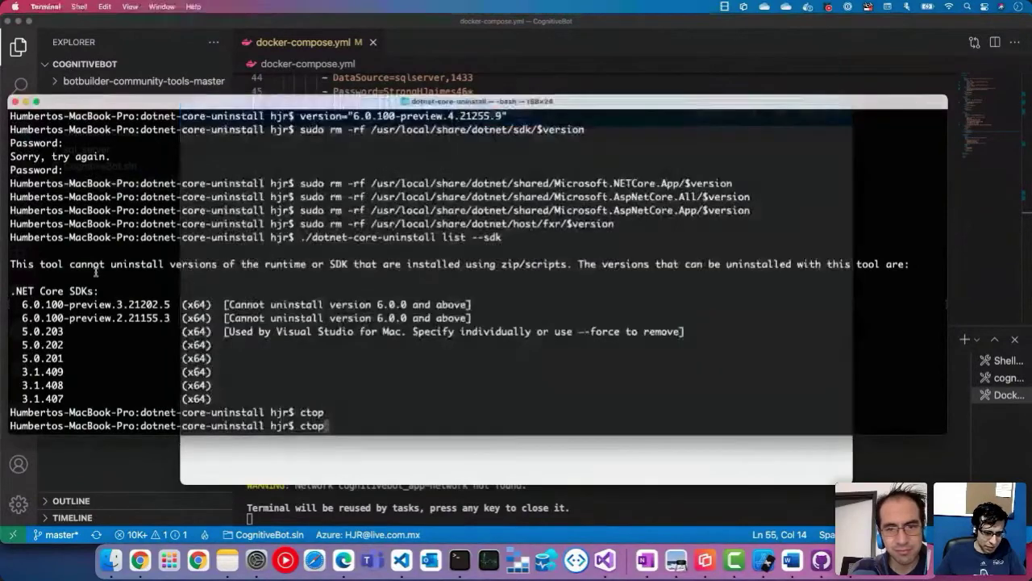
key("Return")
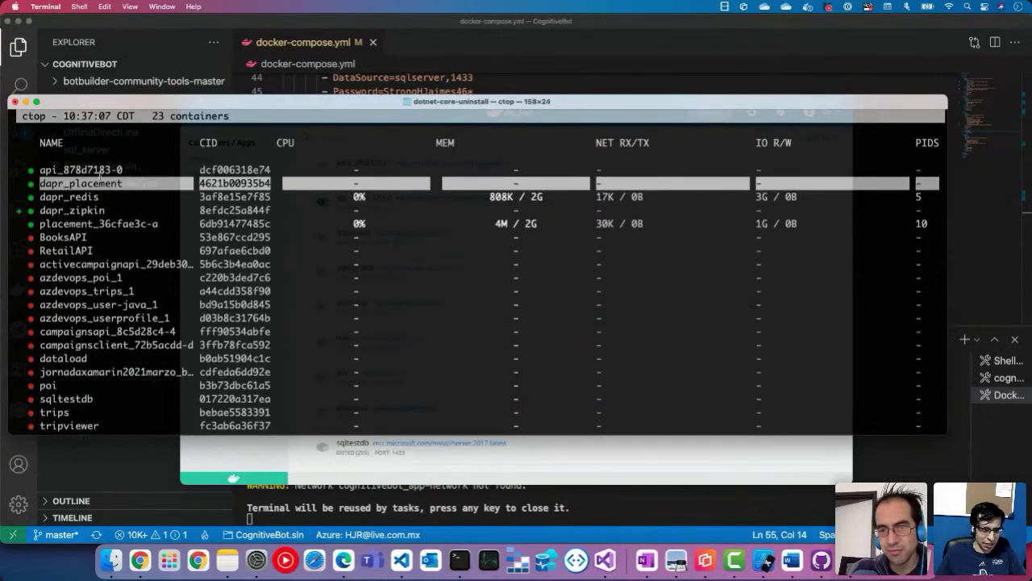
left_click(526, 473)
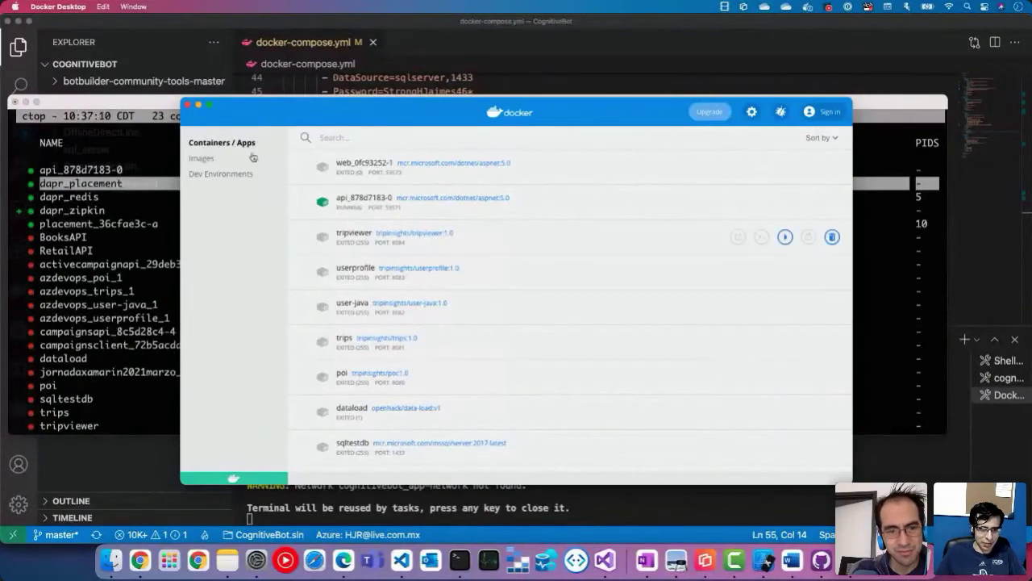
scroll(323, 302, "down", 10)
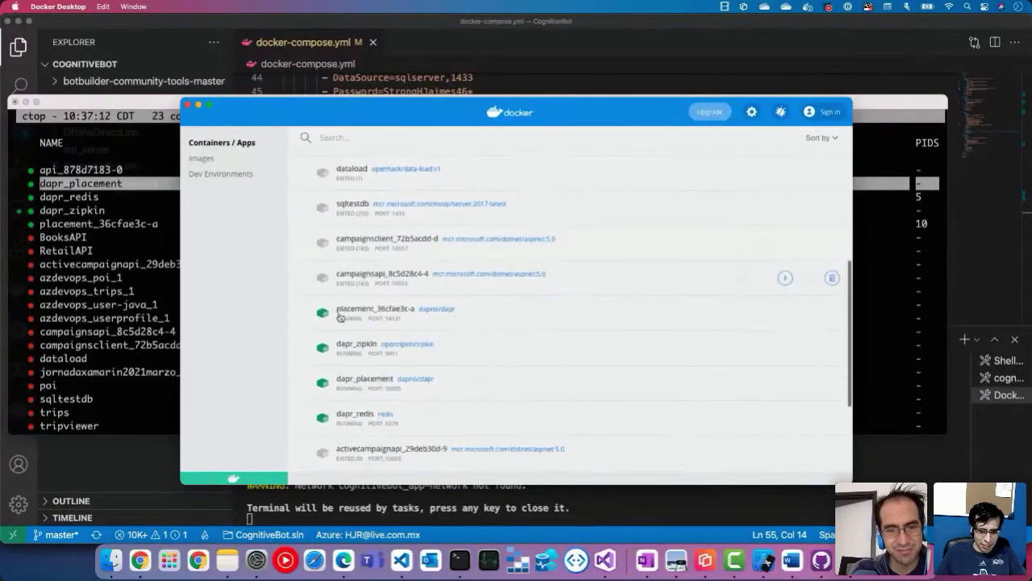
scroll(340, 317, "up", 10)
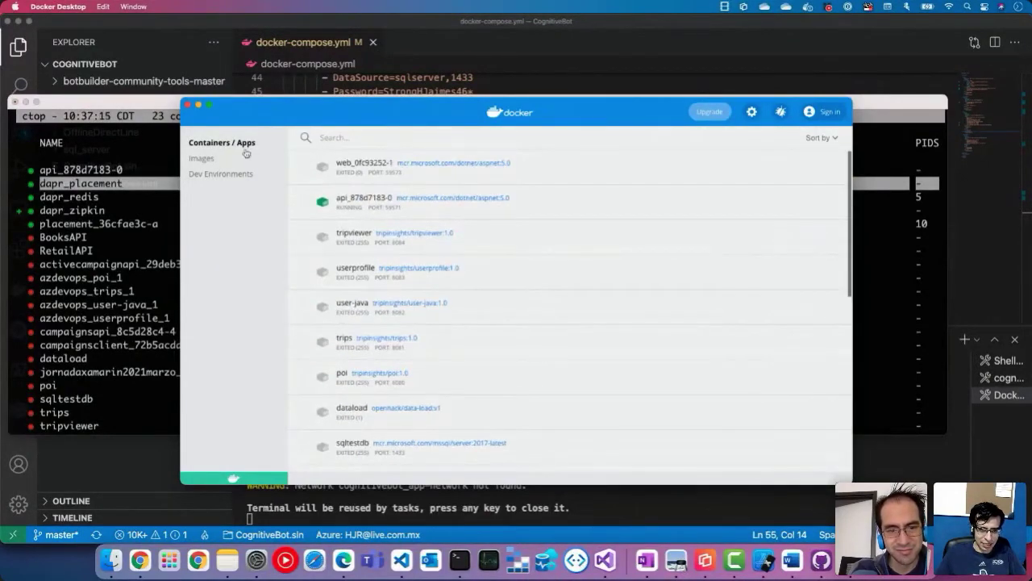
key("super+Tab")
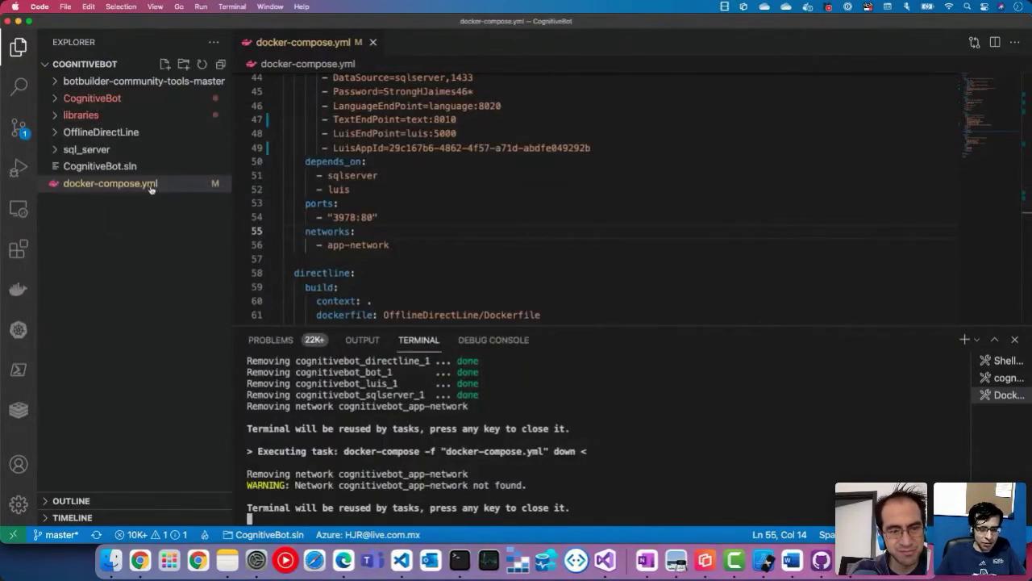
left_click(344, 559)
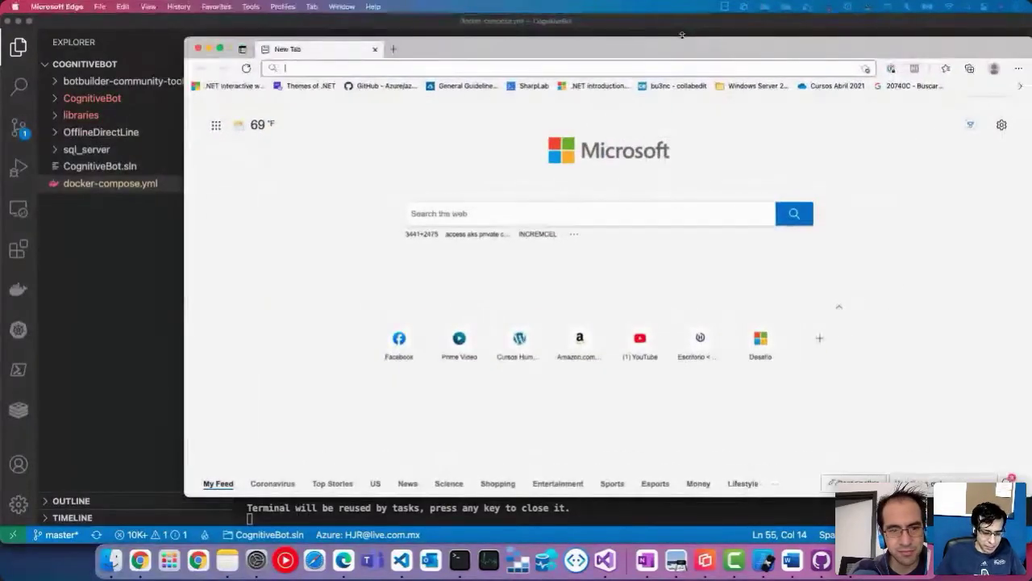
type("github.")
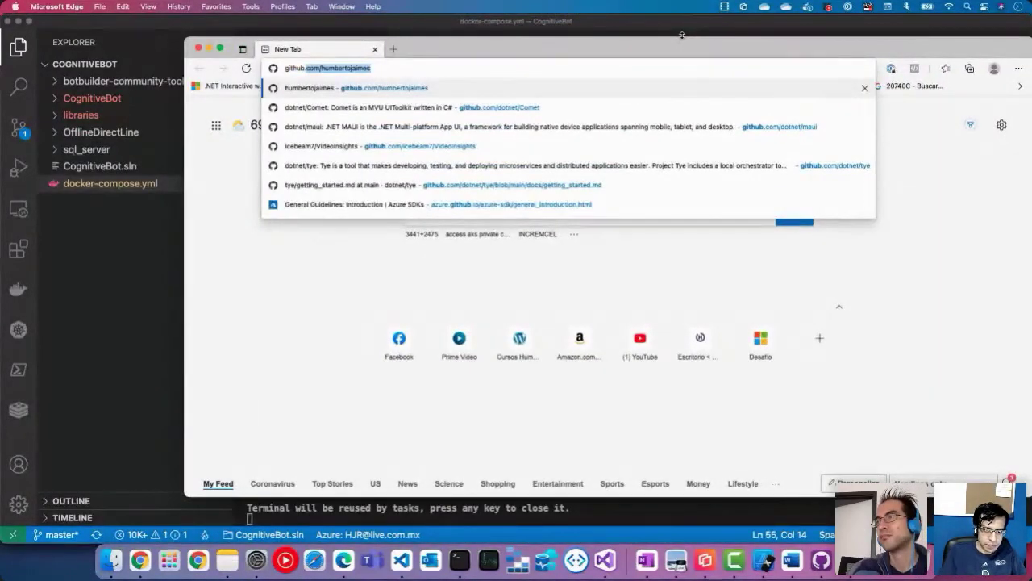
key("Return")
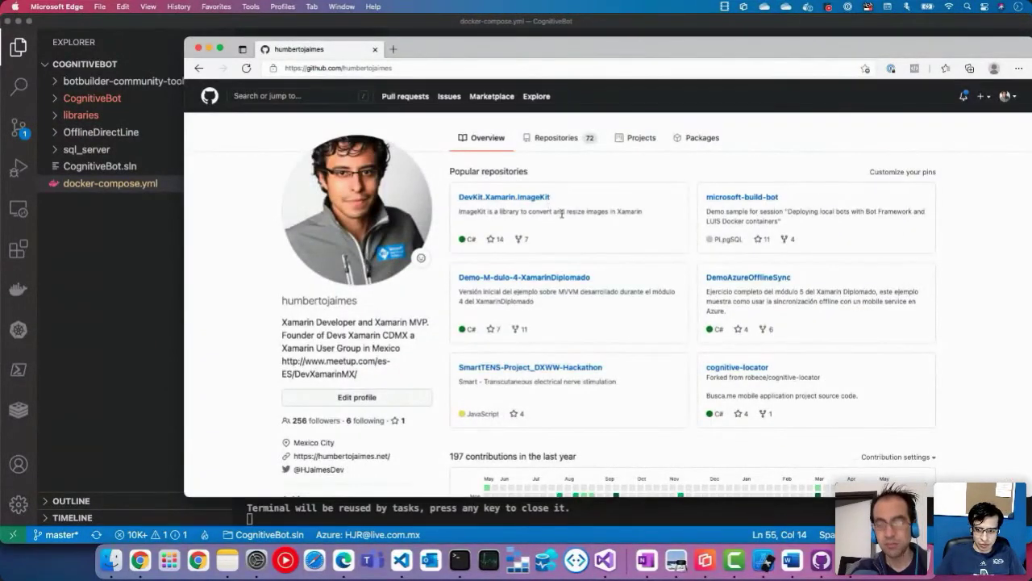
left_click(740, 194)
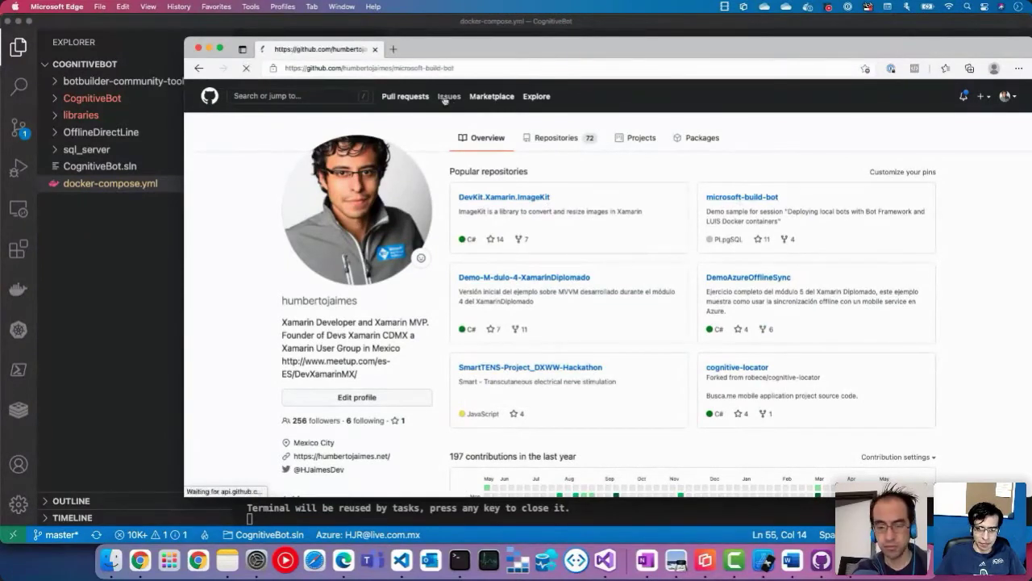
left_click(400, 68)
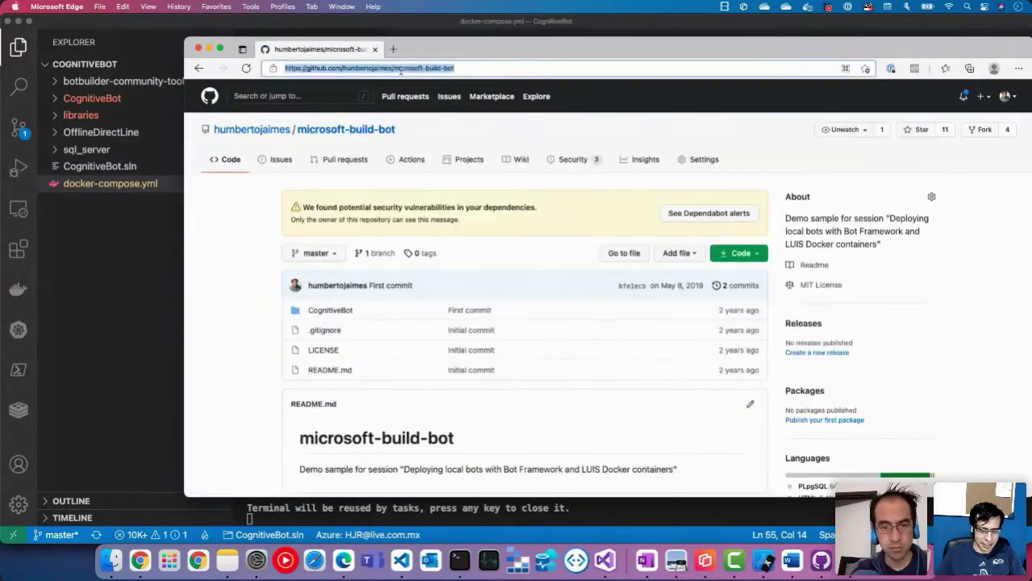
key("super+Tab")
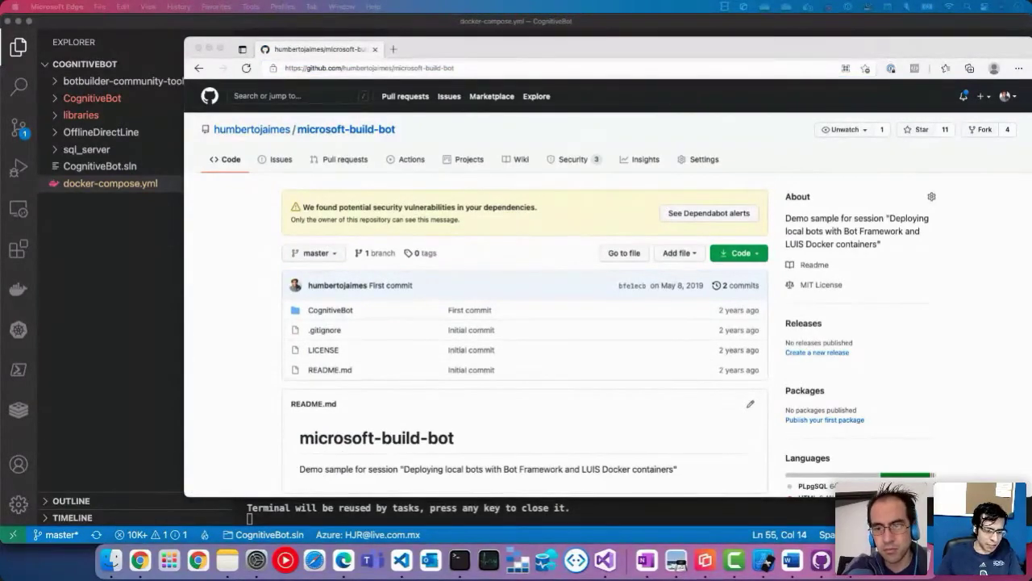
left_click(463, 45)
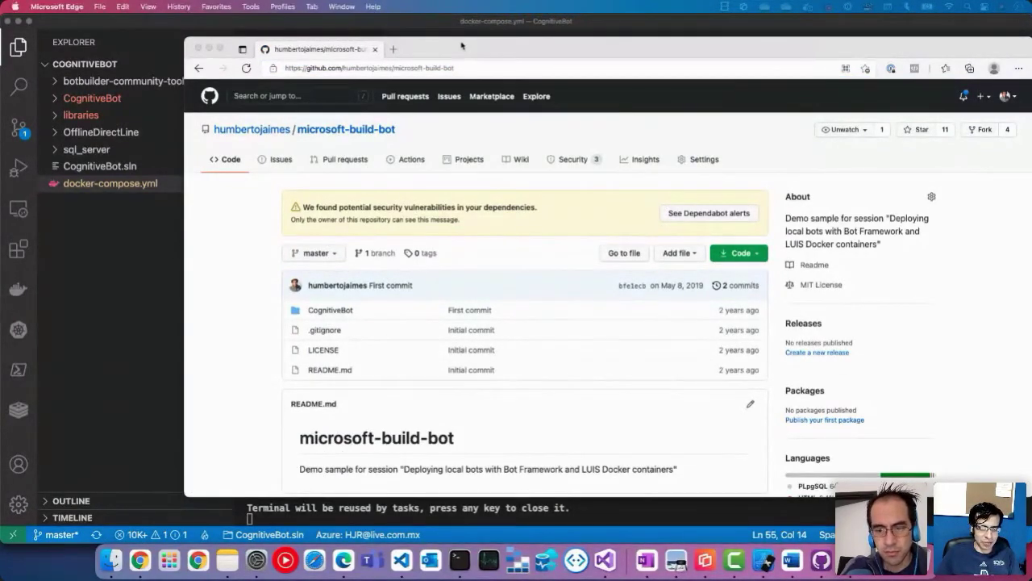
left_click(208, 49)
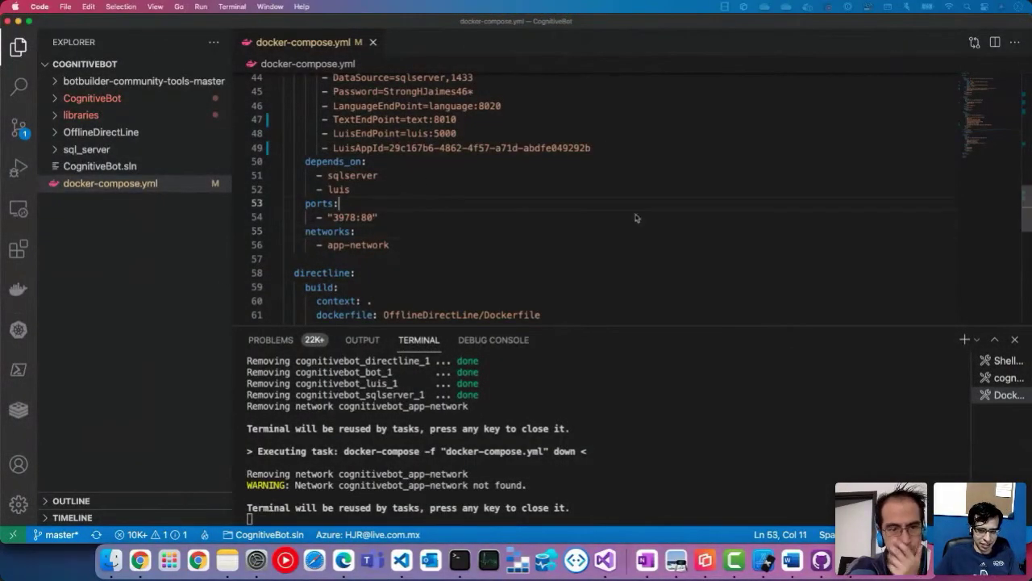
Step: Run Compose Up on docker-compose.yml to build and start all services
key("Up")
key("Up")
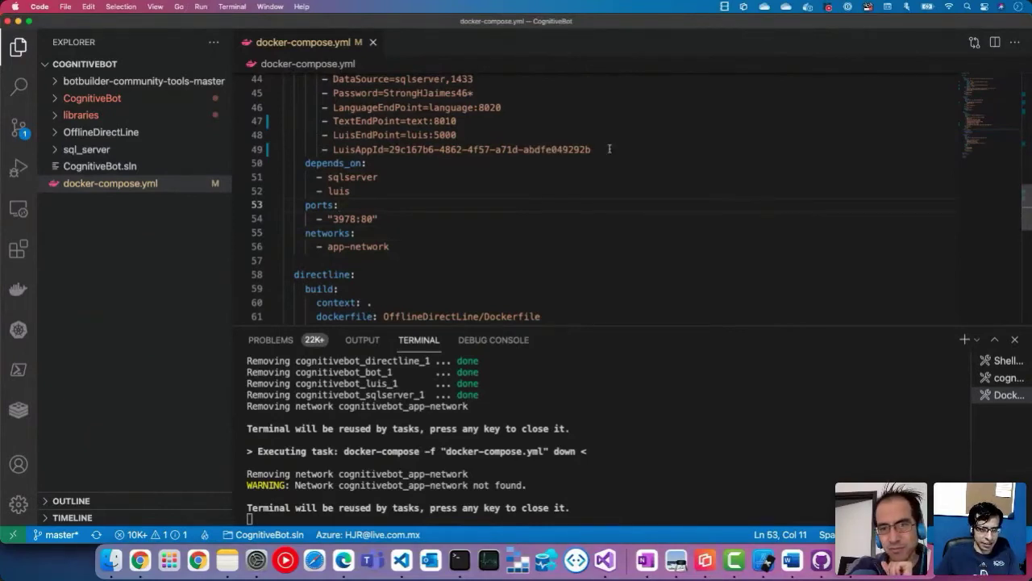
scroll(610, 148, "up", 3)
scroll(138, 97, "up", 10)
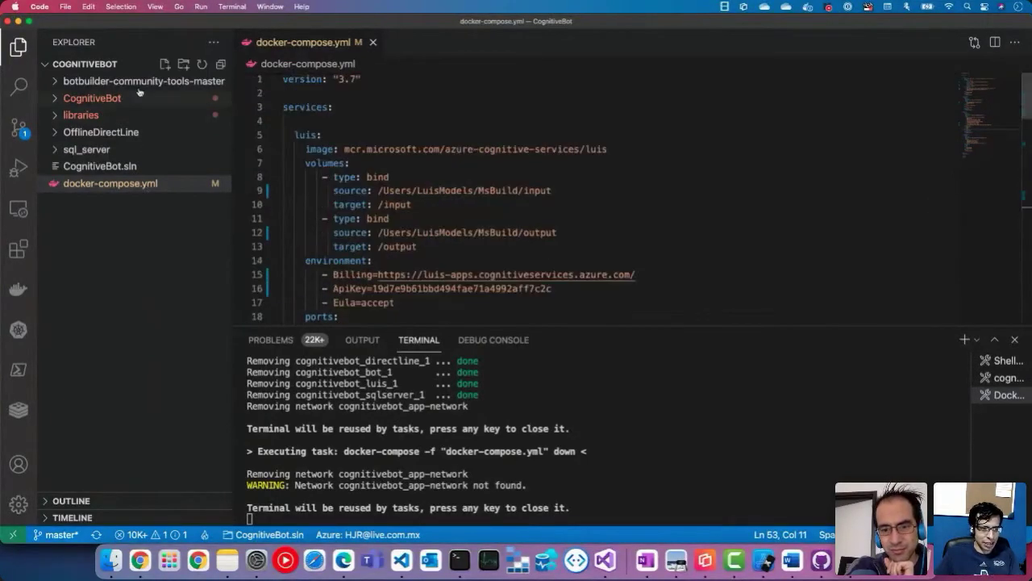
right_click(146, 192)
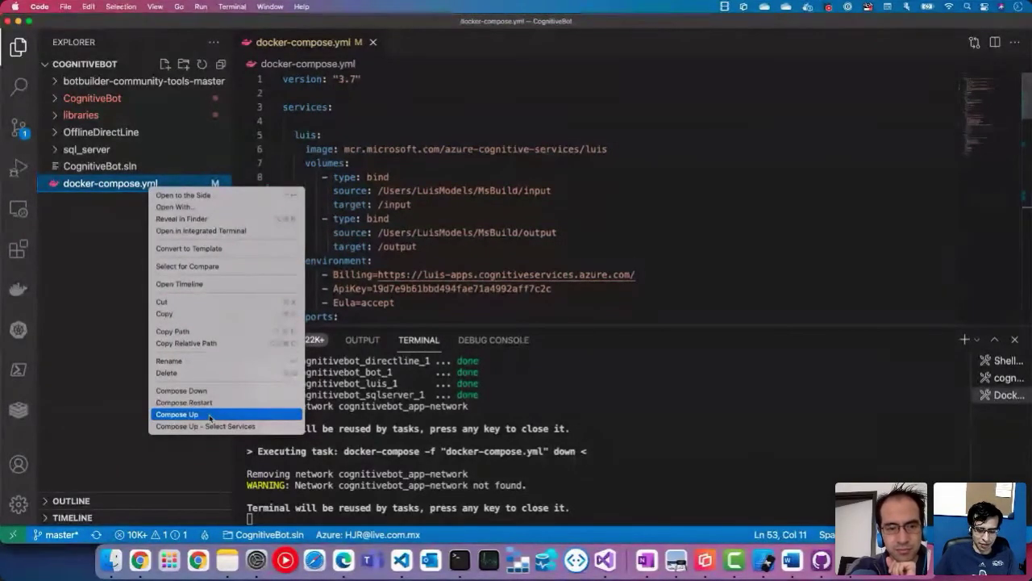
left_click(209, 416)
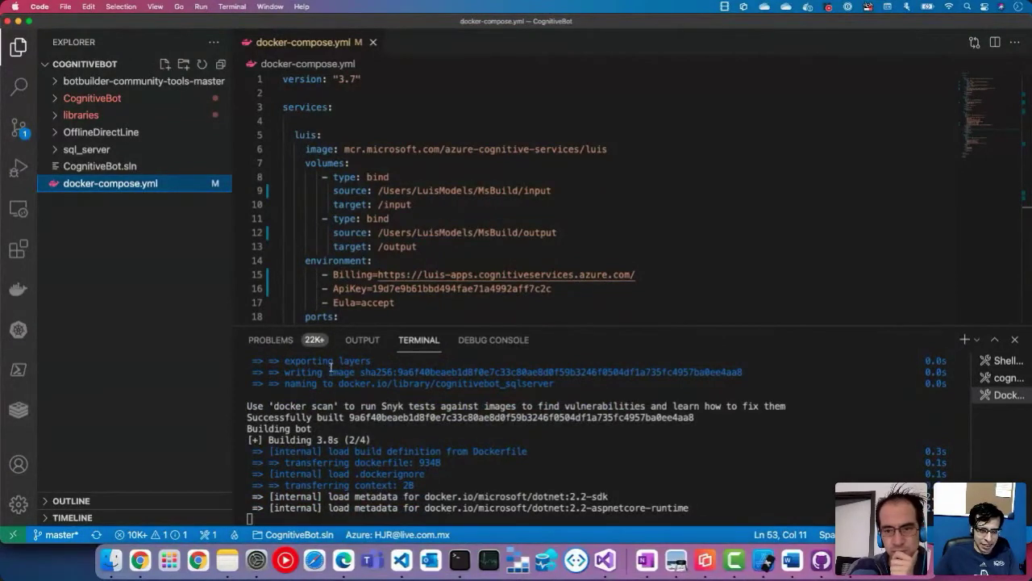
Step: Peek into the sql_server, CognitiveBot and OfflineDirectLine folders, then mark cognitivebot_luis_1 in the output
left_click(81, 150)
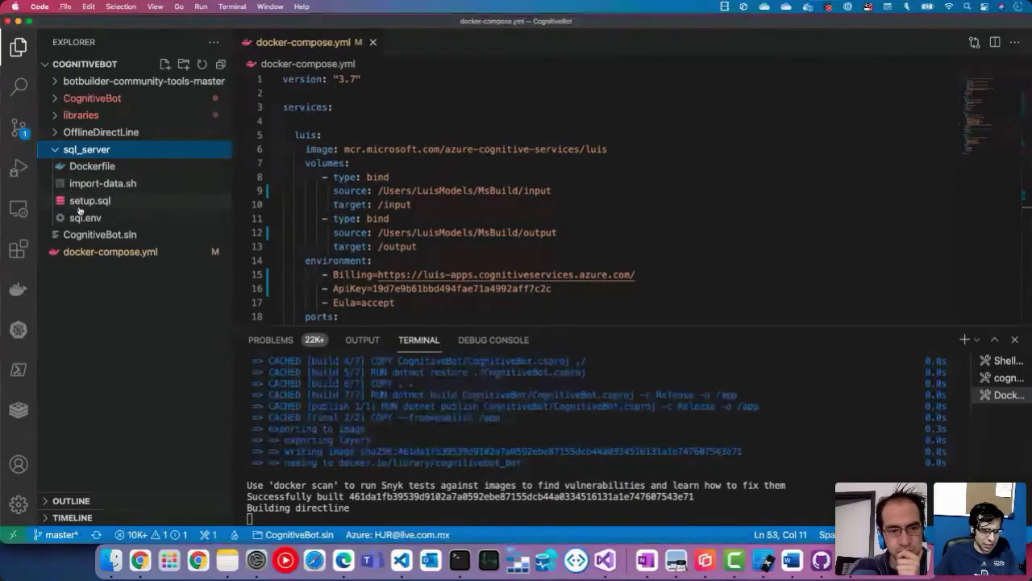
left_click(59, 150)
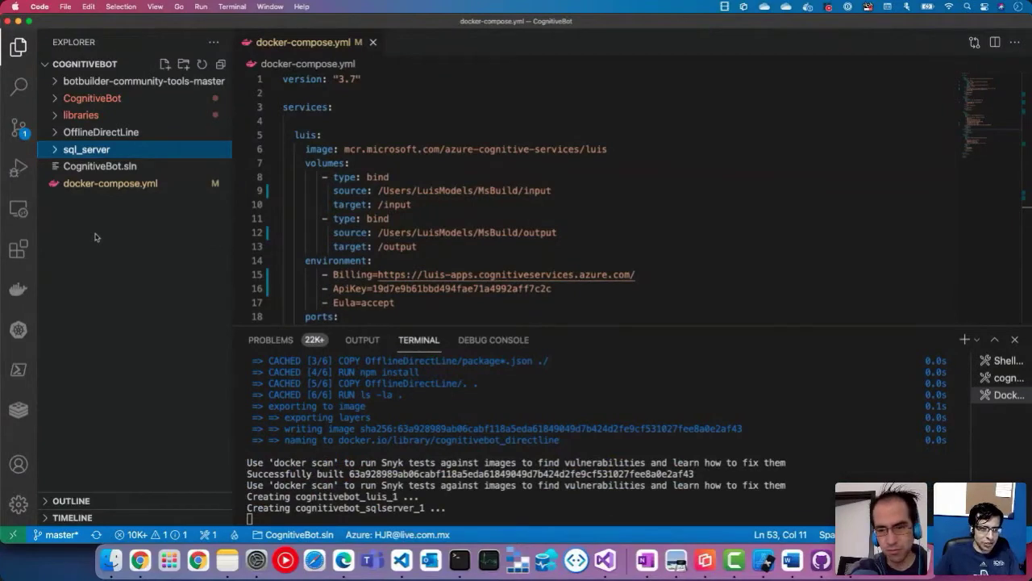
left_click(54, 99)
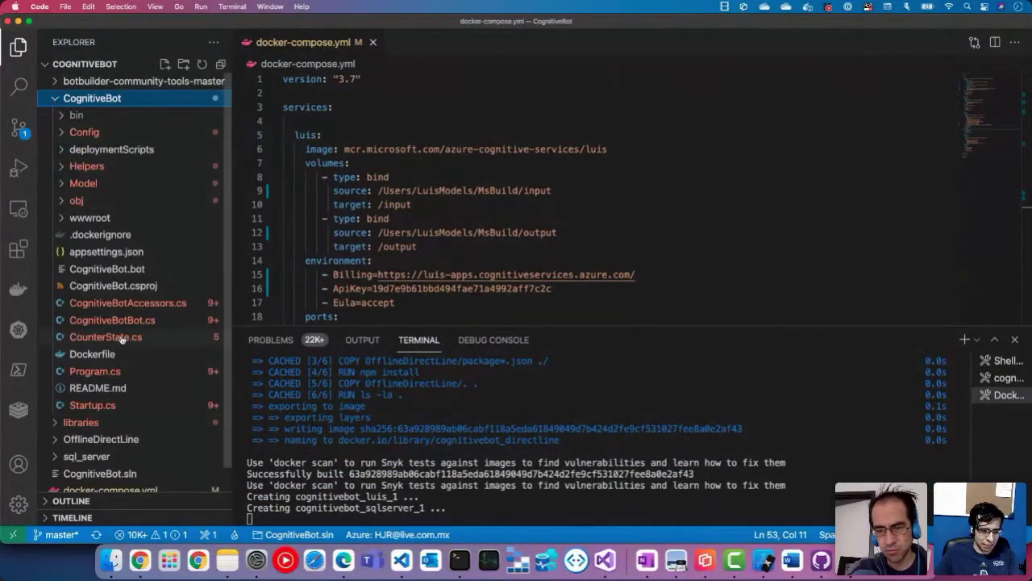
left_click(54, 99)
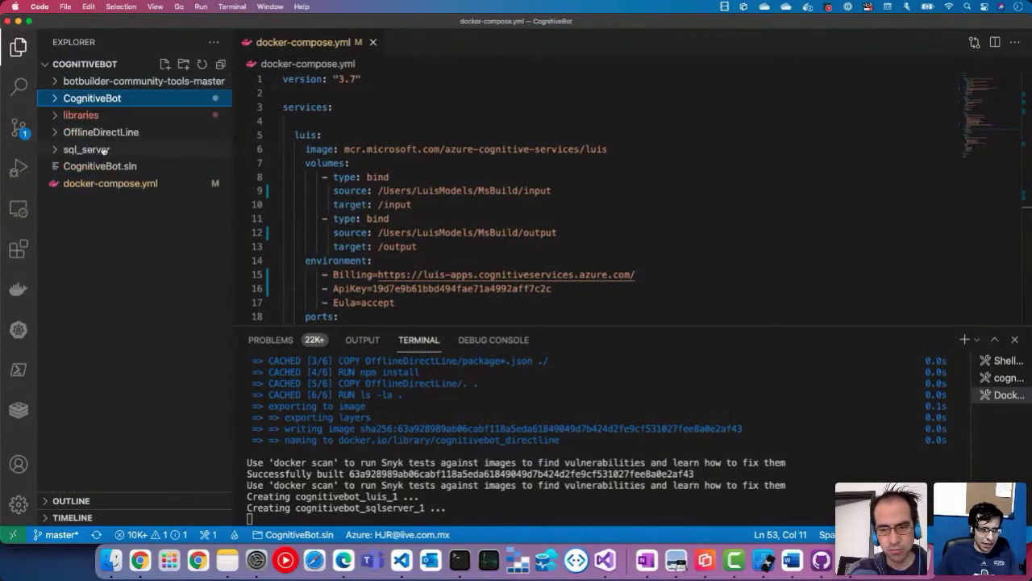
left_click(54, 132)
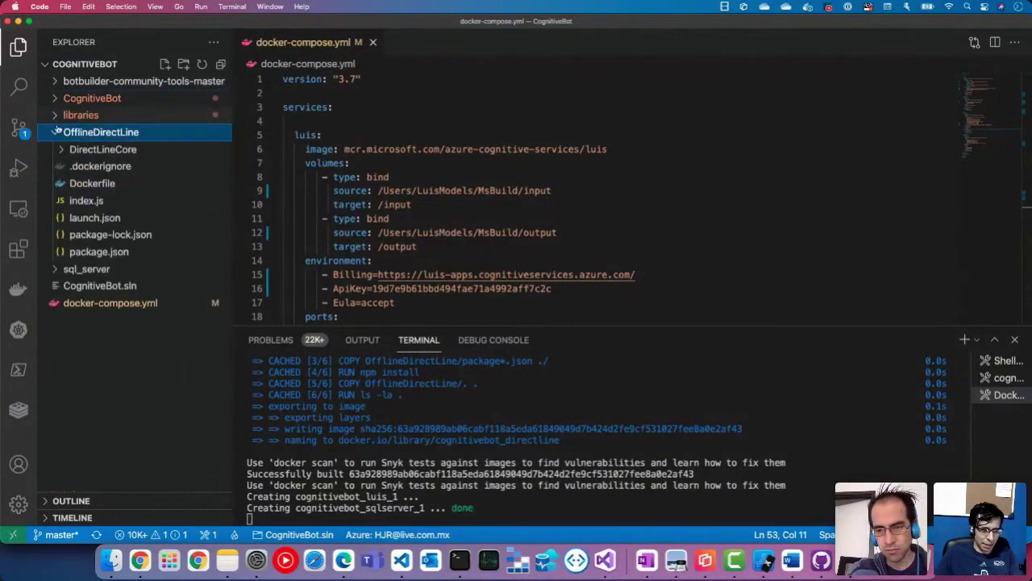
left_click(55, 132)
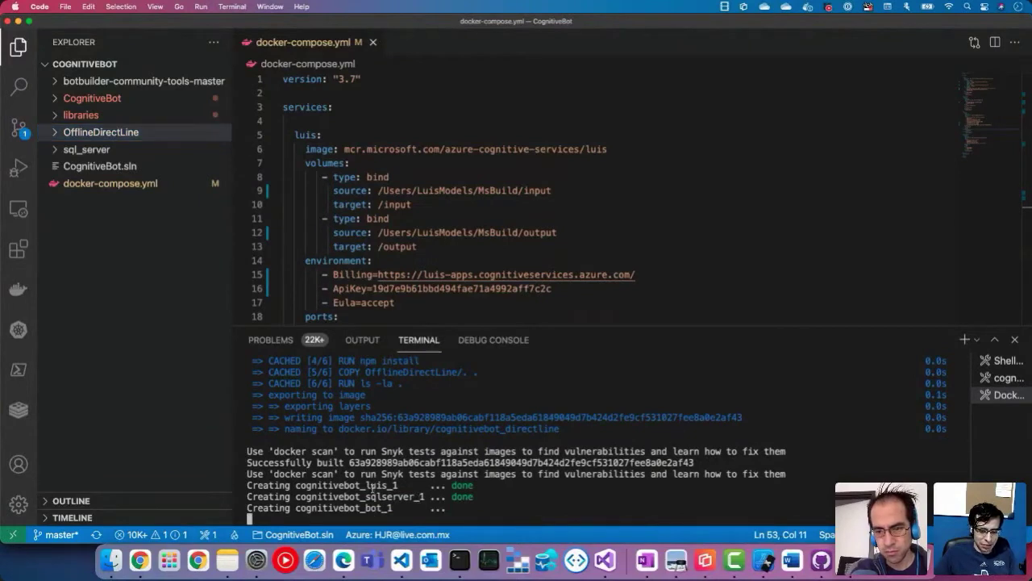
double_click(347, 486)
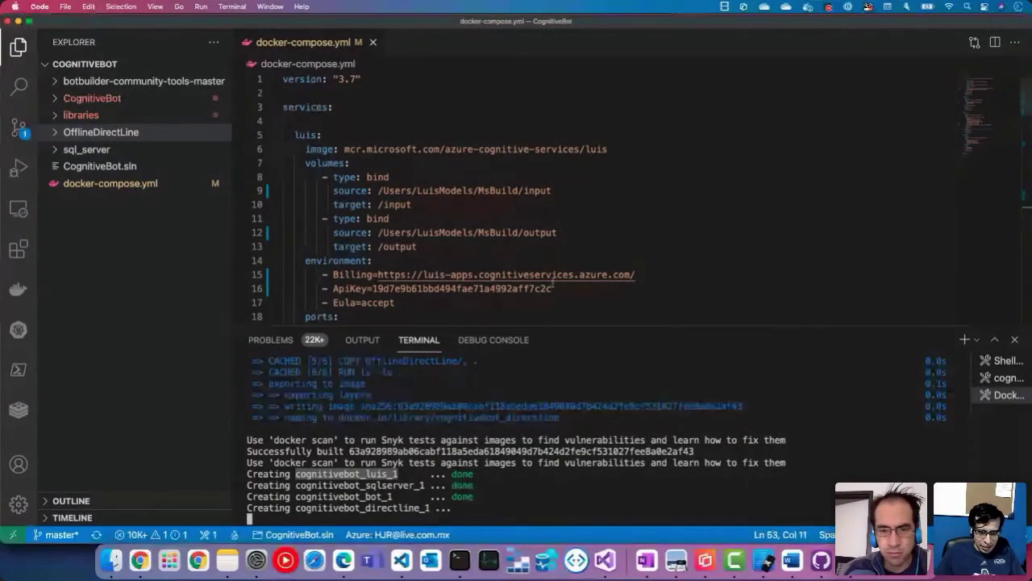
left_click(558, 176)
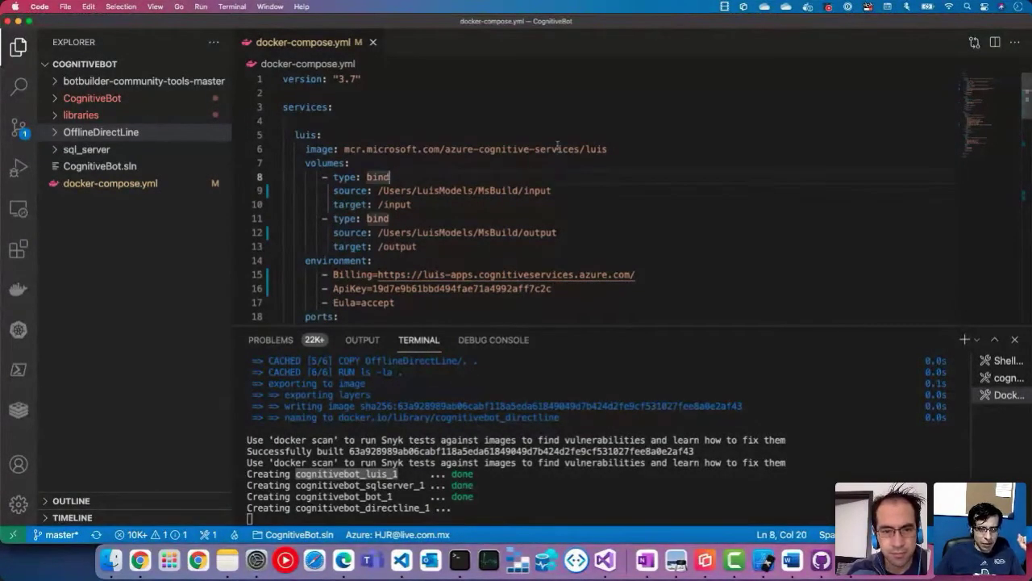
scroll(556, 146, "down", 2)
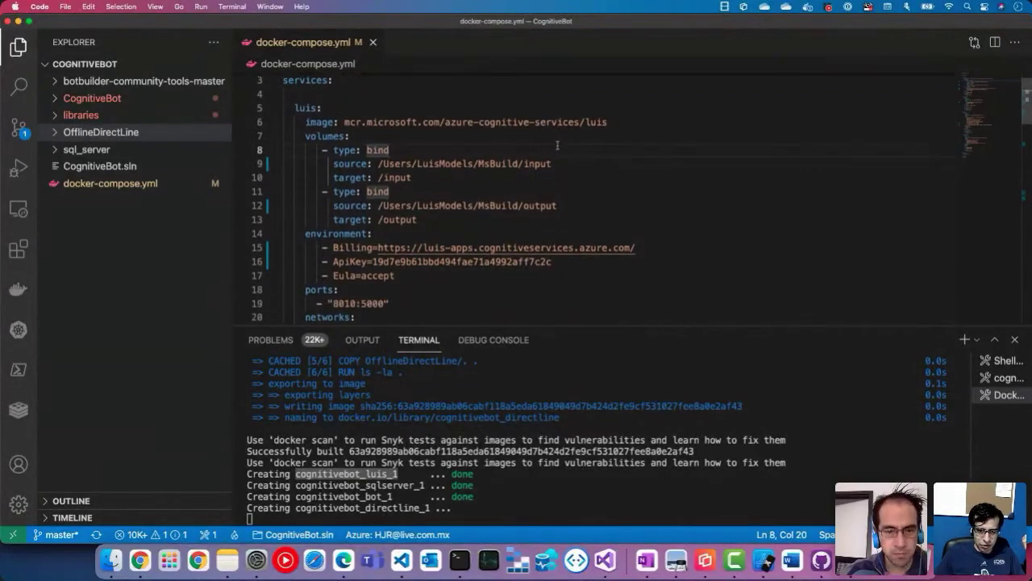
double_click(331, 121)
left_click_drag(343, 122, 609, 122)
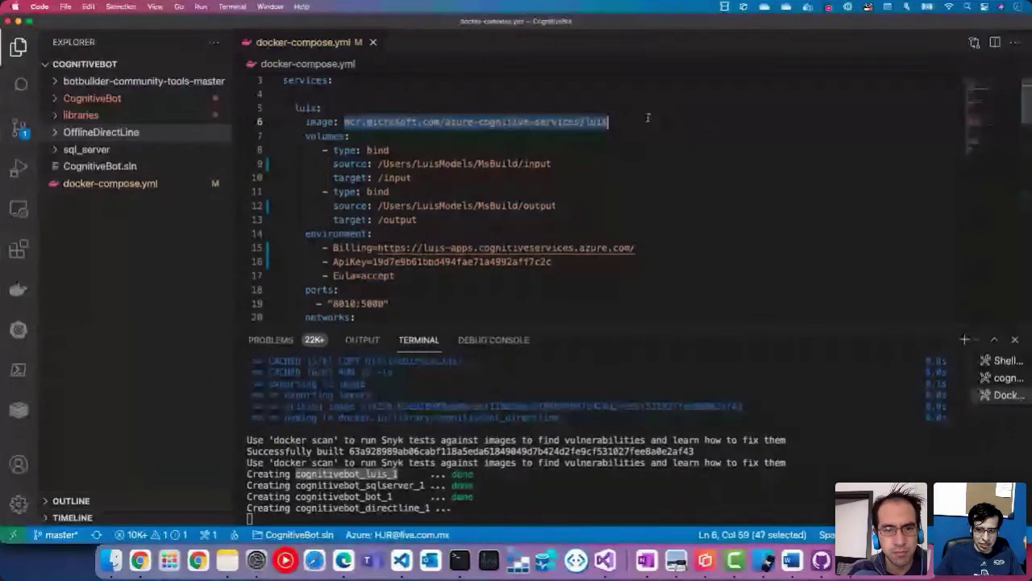
double_click(593, 122)
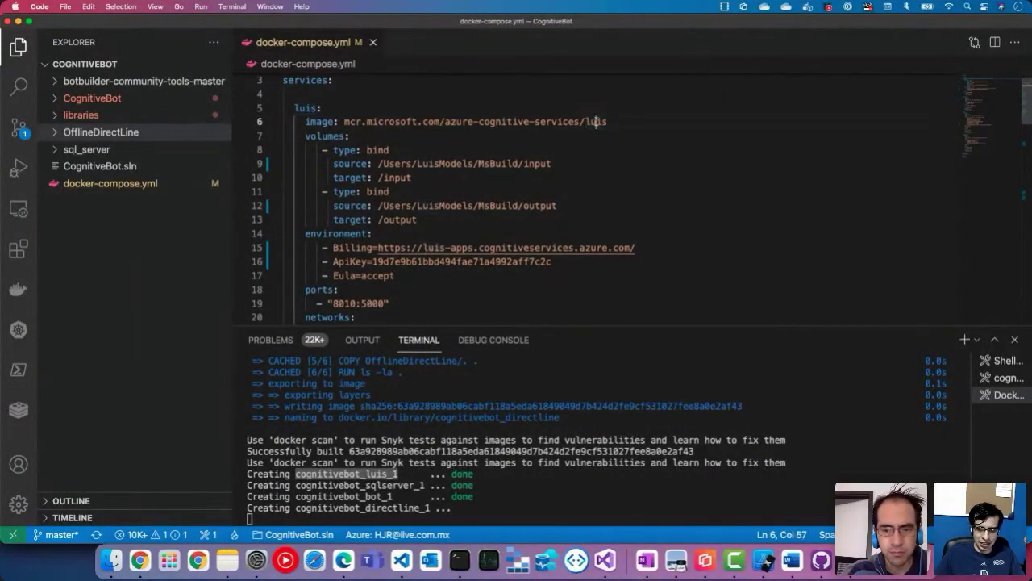
double_click(598, 122)
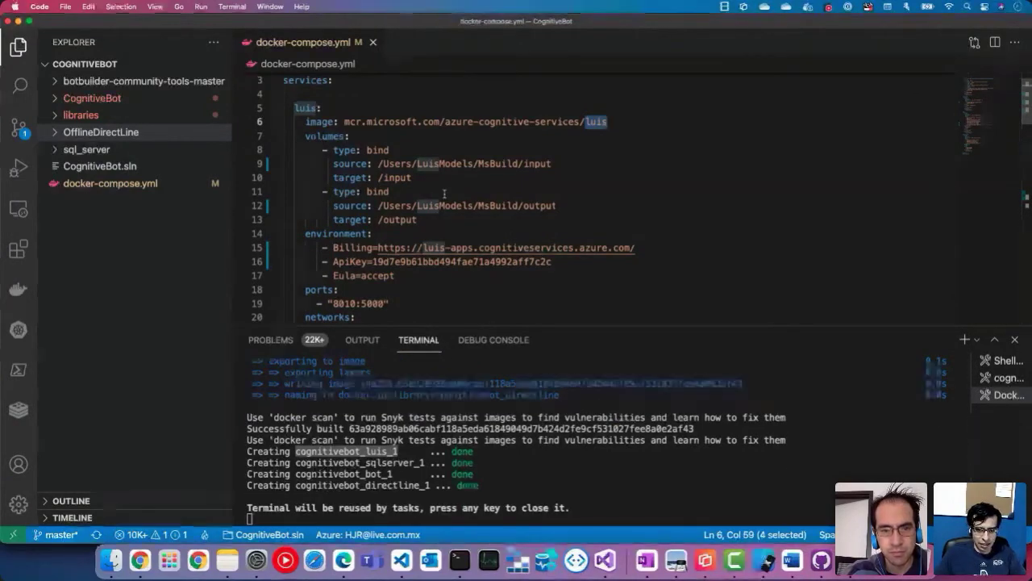
scroll(444, 194, "down", 1)
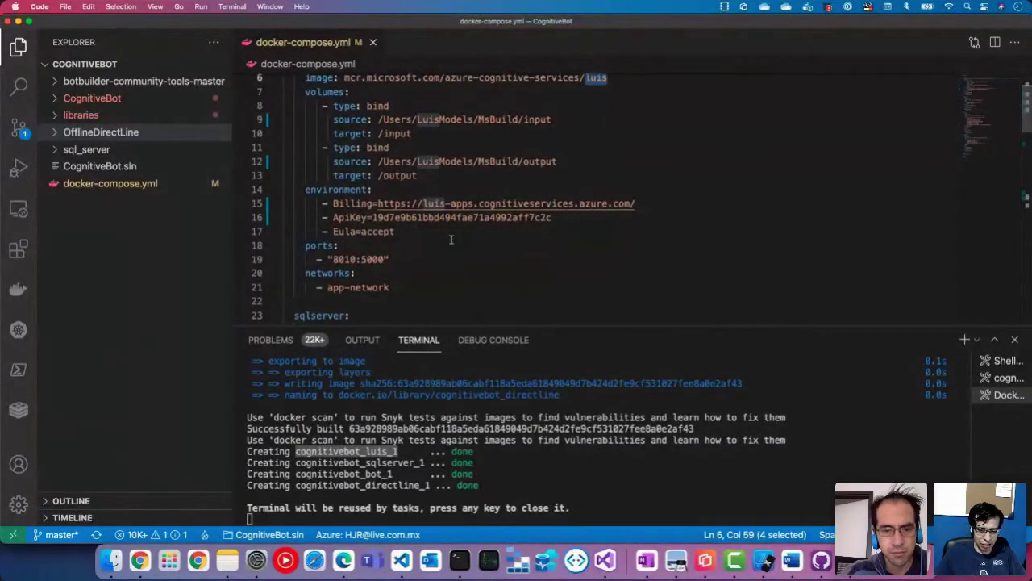
scroll(446, 240, "down", 1)
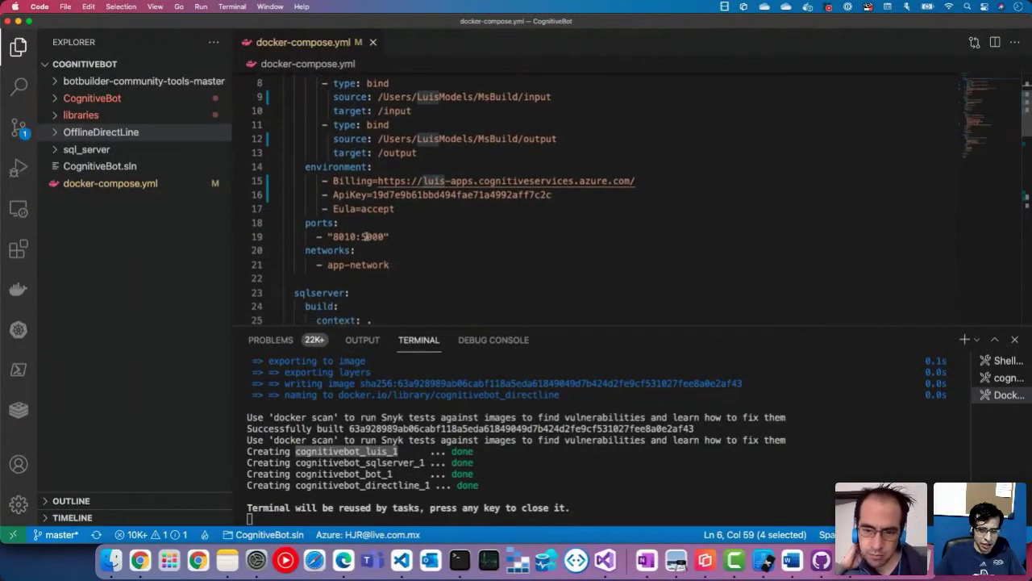
scroll(425, 249, "down", 5)
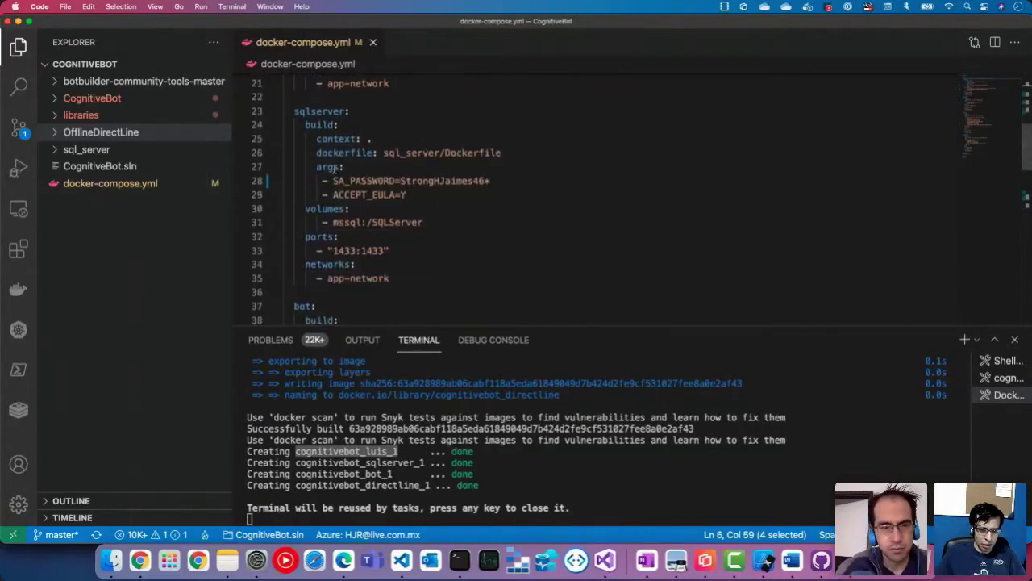
double_click(470, 152)
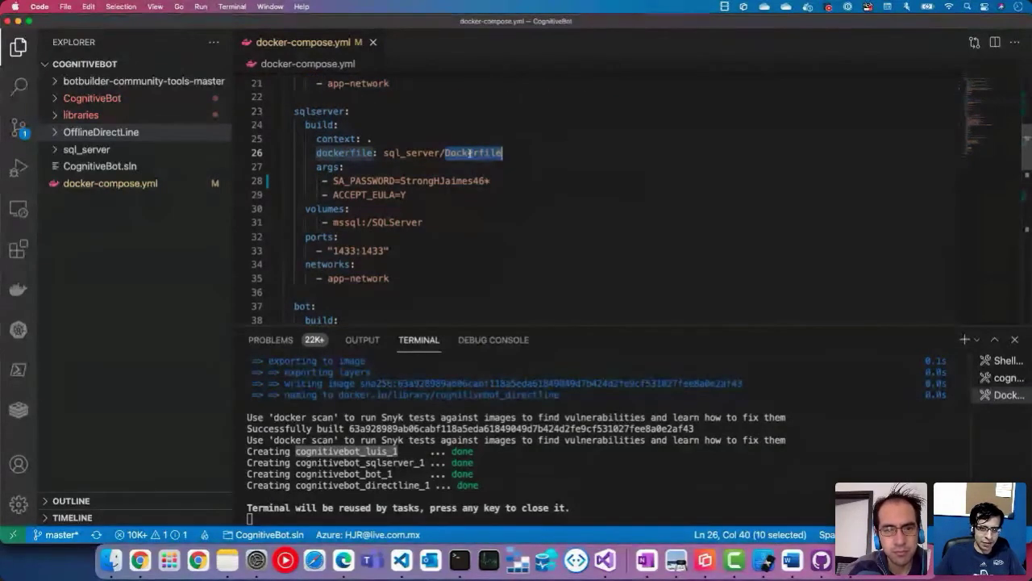
double_click(450, 182)
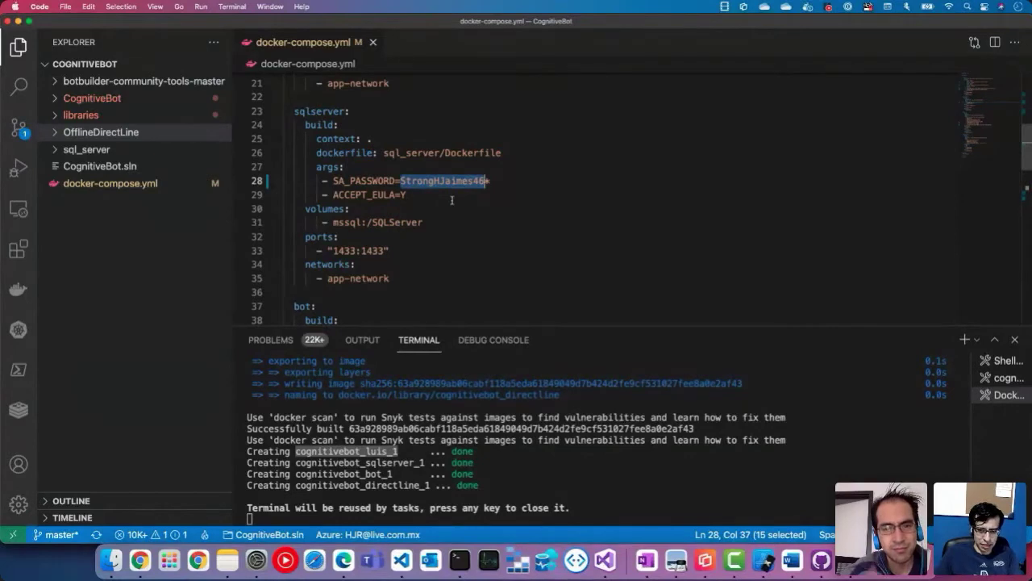
left_click(433, 207)
left_click_drag(393, 196, 408, 195)
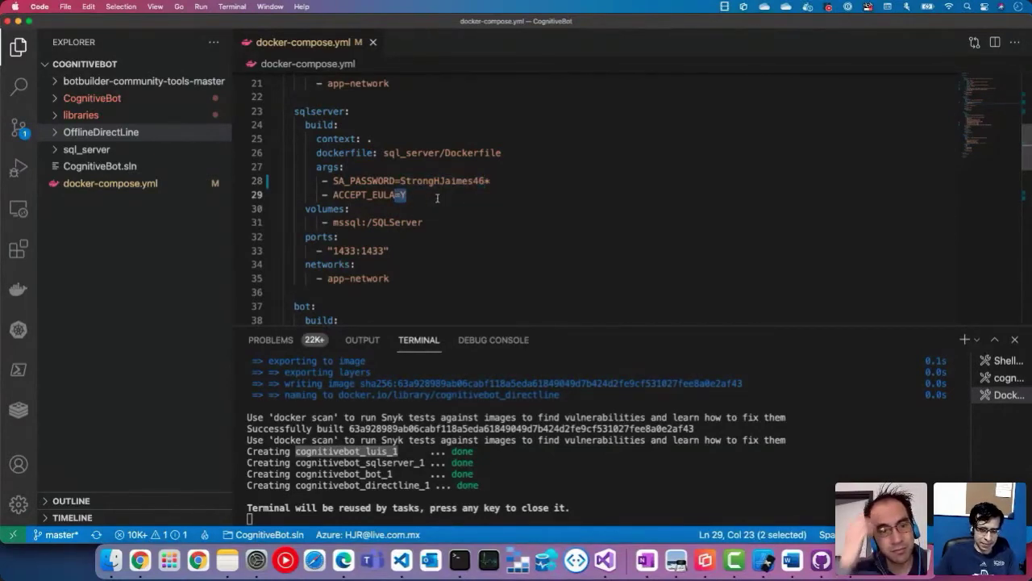
scroll(428, 181, "down", 4)
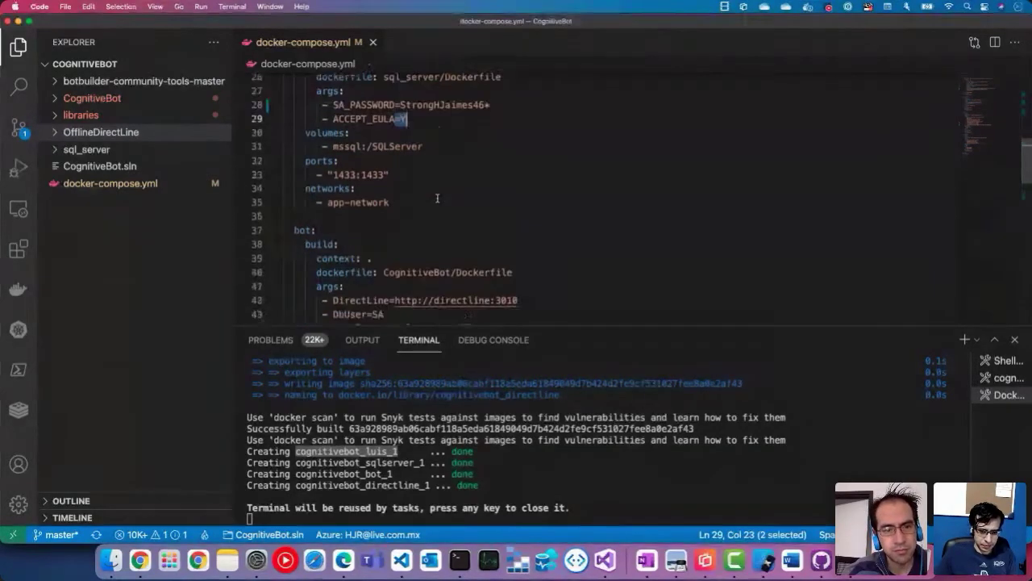
scroll(448, 169, "down", 2)
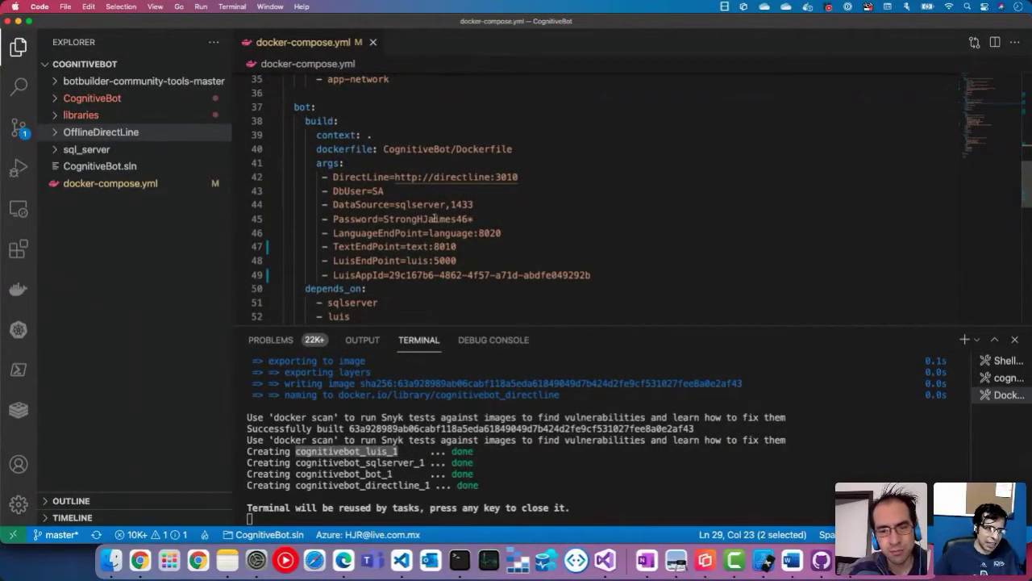
left_click(390, 191)
left_click(423, 204)
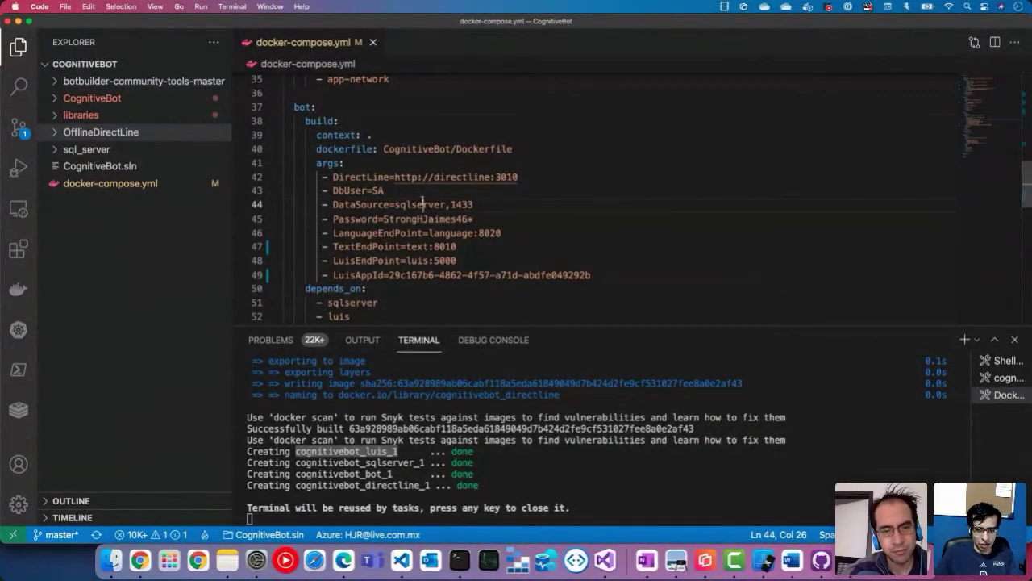
double_click(423, 204)
scroll(426, 204, "up", 1)
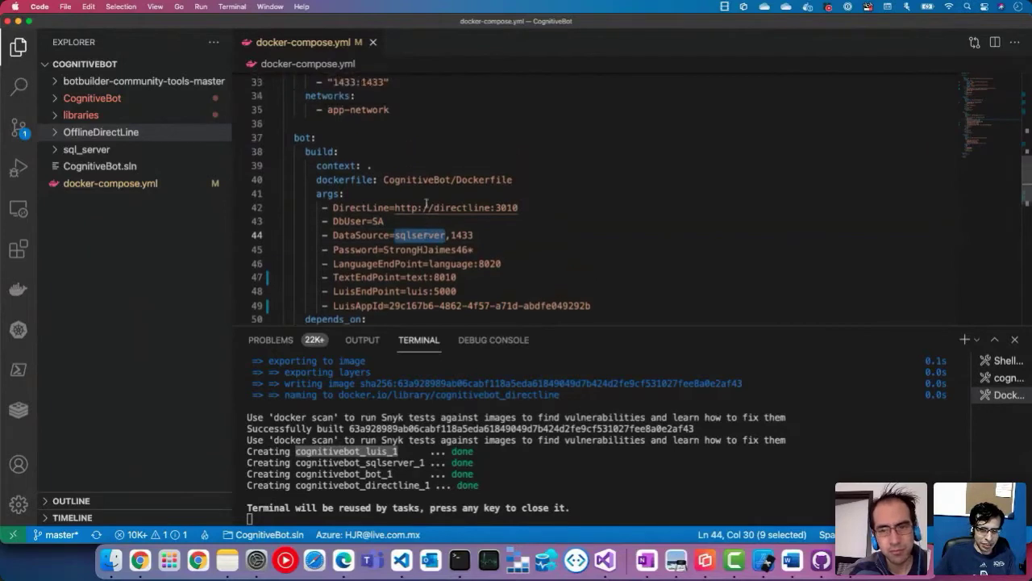
scroll(426, 203, "up", 5)
scroll(406, 254, "down", 3)
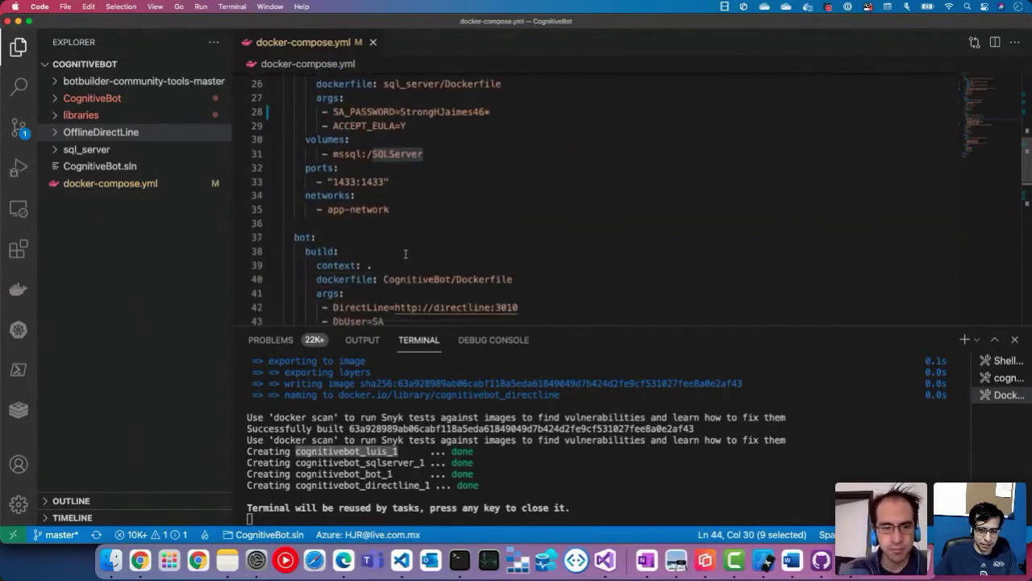
scroll(406, 254, "down", 5)
left_click(427, 170)
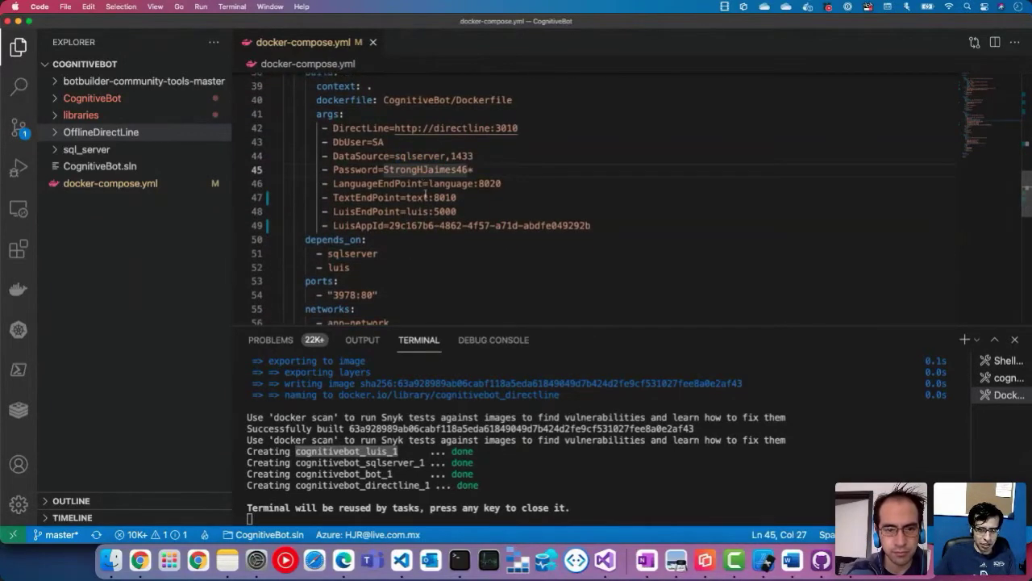
left_click(428, 184)
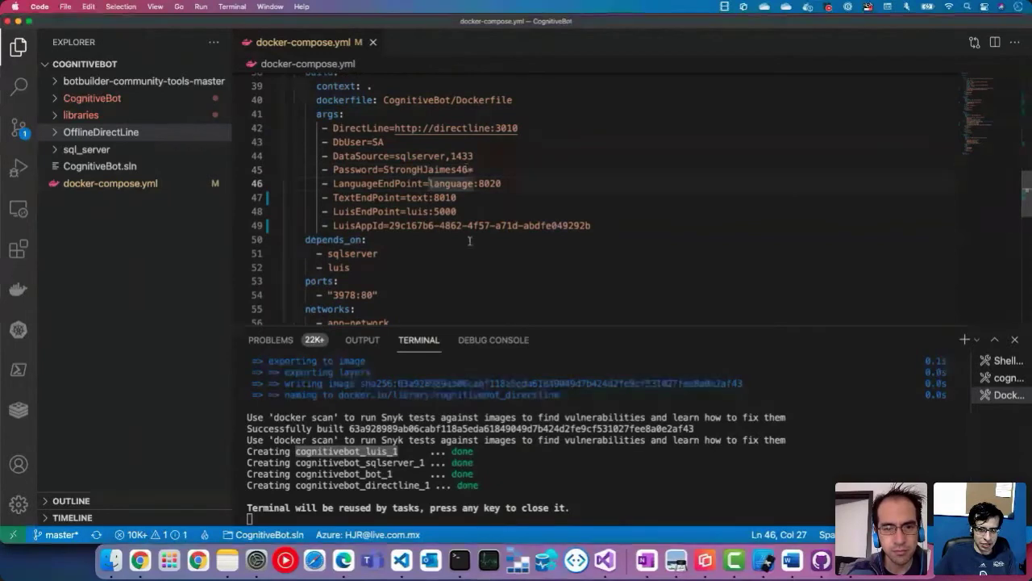
double_click(391, 185)
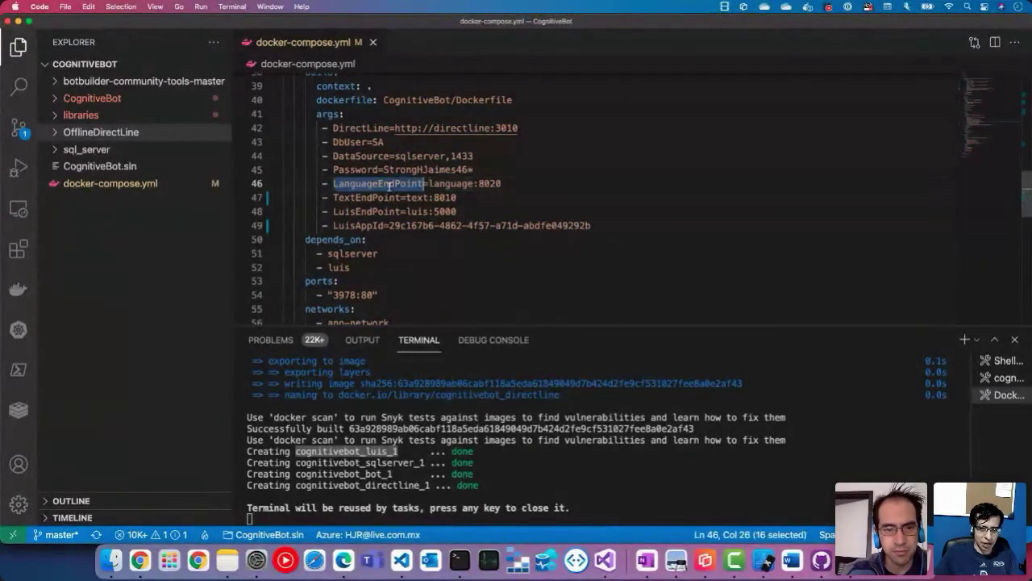
triple_click(402, 211)
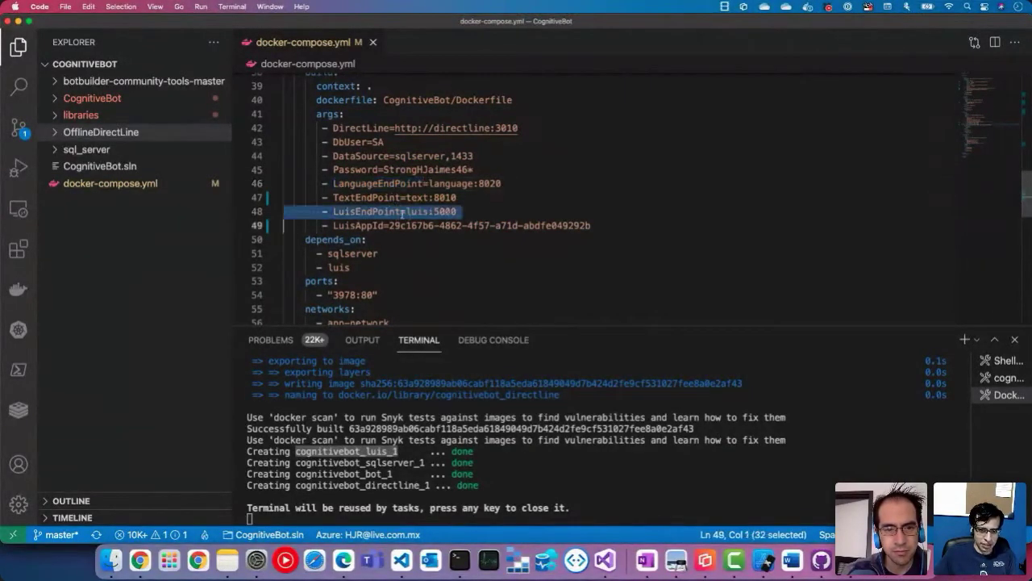
scroll(411, 222, "down", 5)
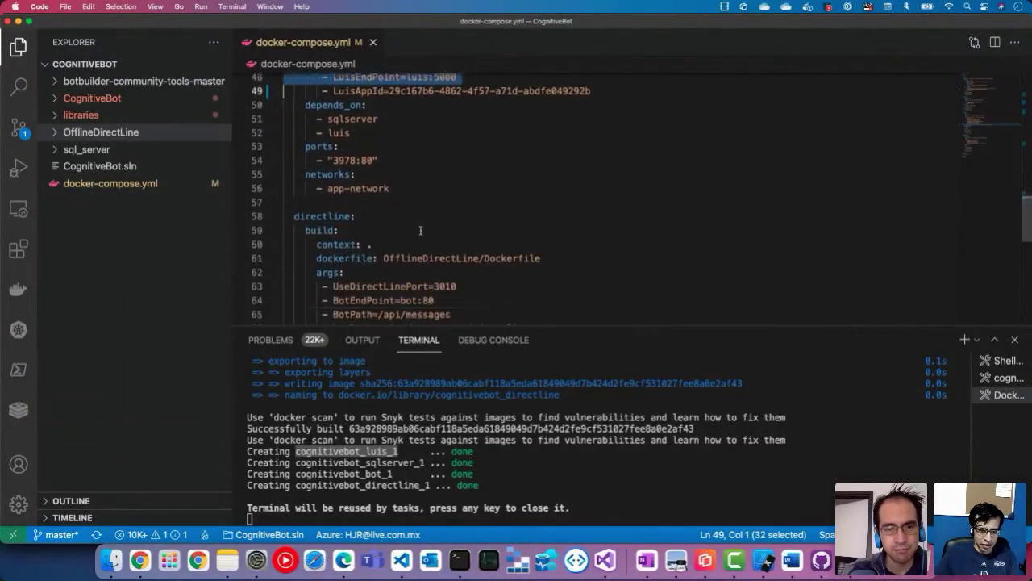
scroll(420, 231, "down", 2)
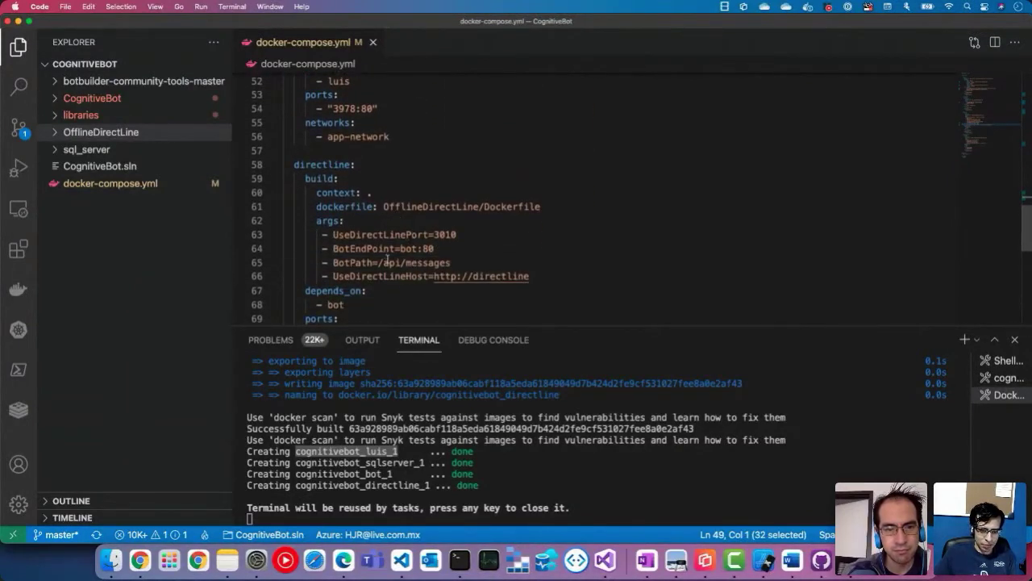
scroll(387, 258, "down", 9)
scroll(387, 258, "up", 1)
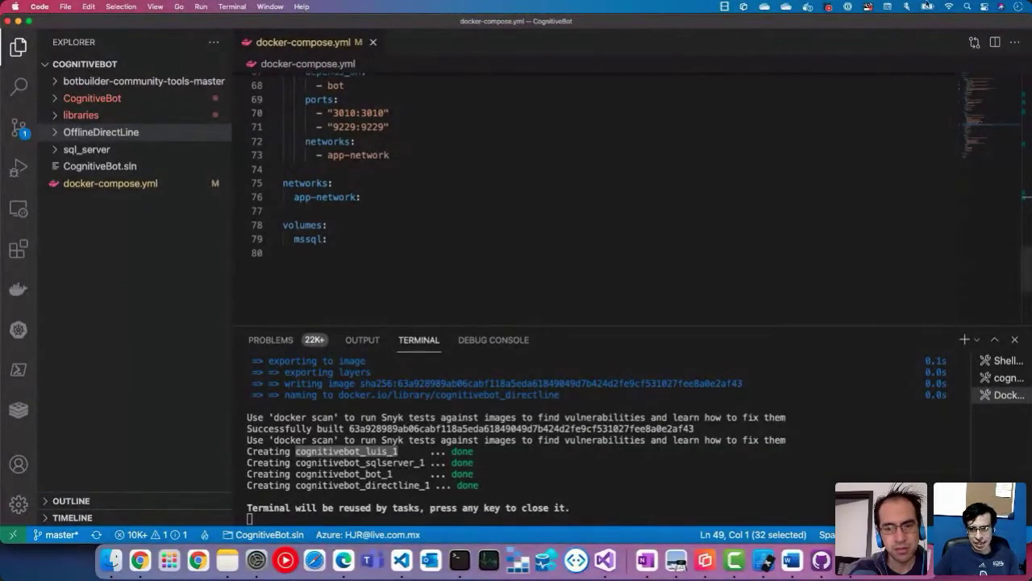
Step: Check Docker Desktop's menu-bar status, select the cognitivebot_directline_1 name, and open the Docker dashboard
left_click(811, 9)
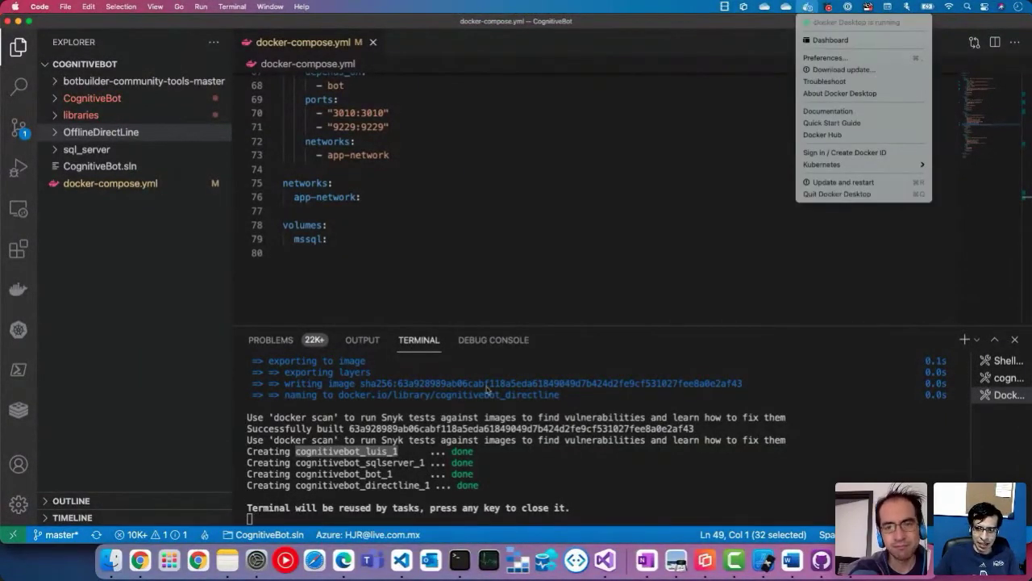
left_click(620, 226)
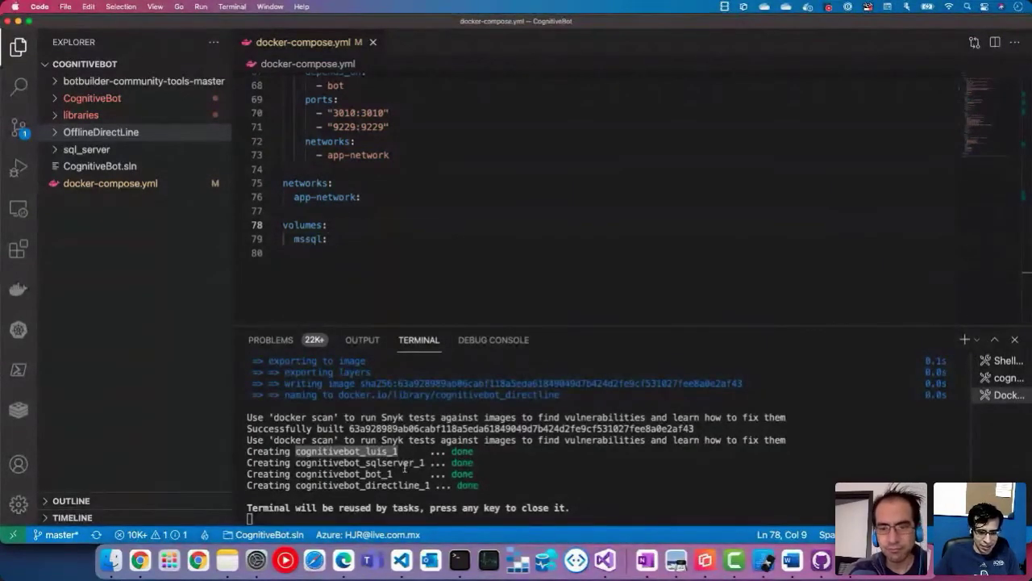
left_click(381, 477)
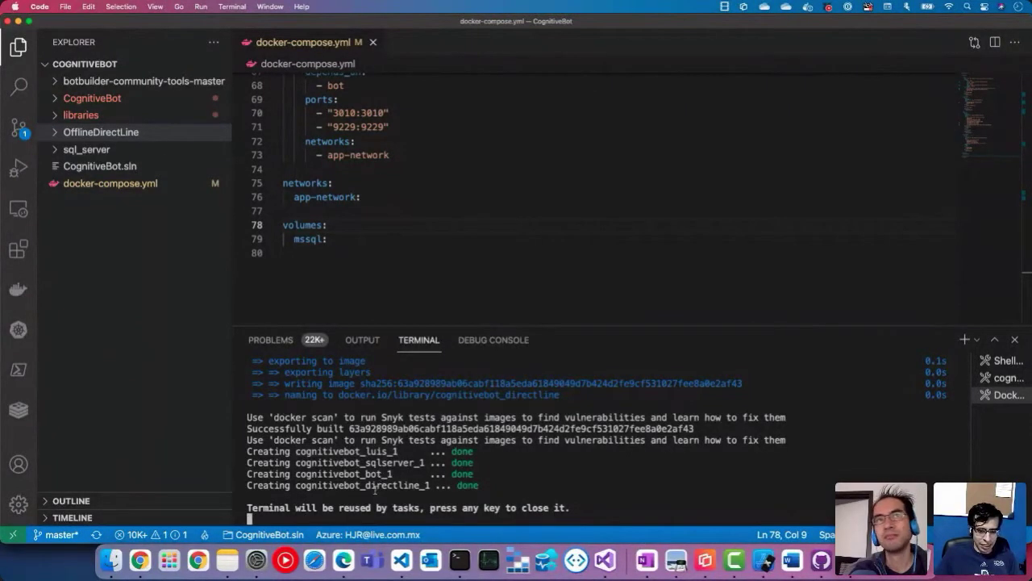
double_click(375, 486)
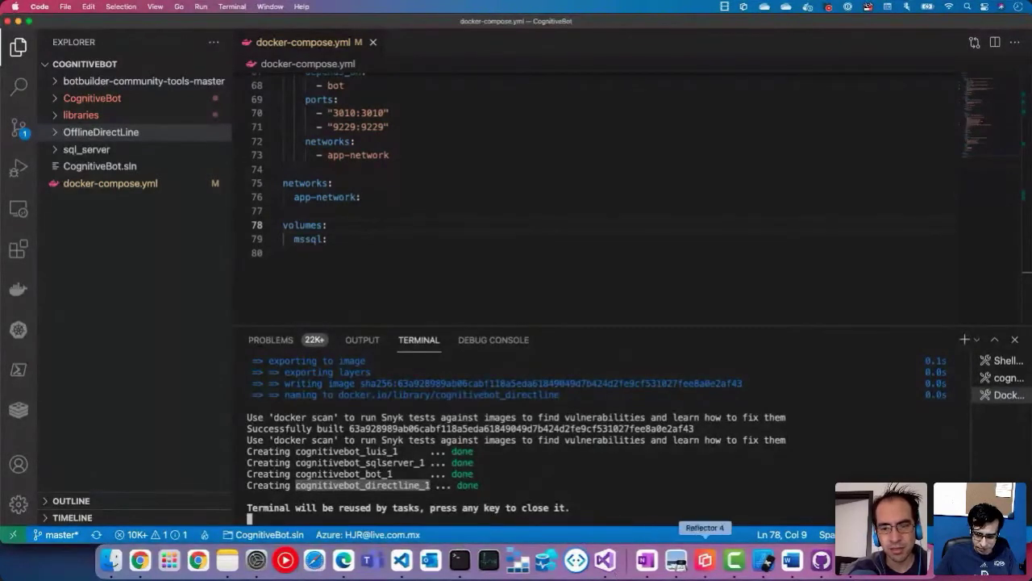
left_click(837, 559)
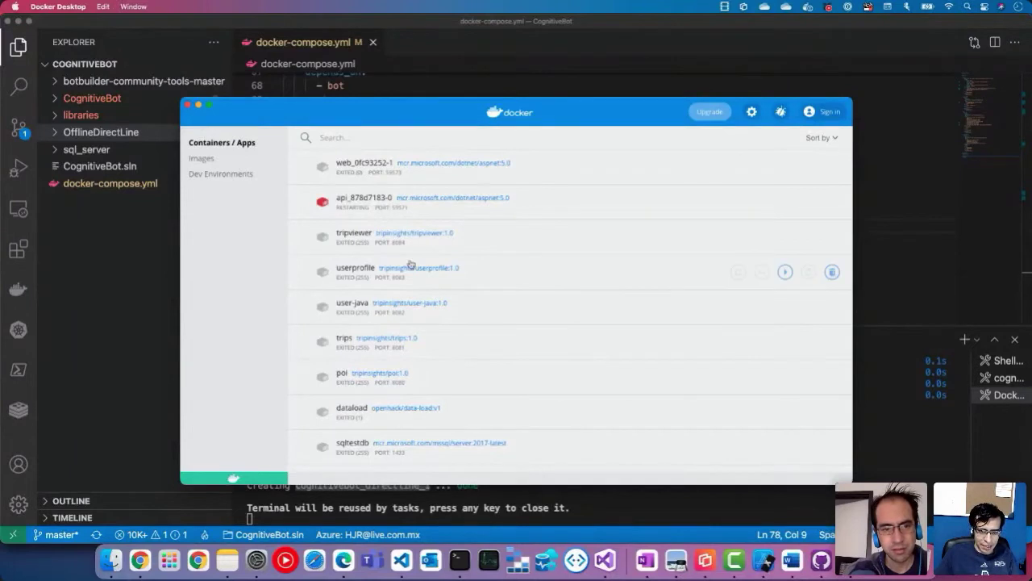
Step: Glance at Images, then expand the cognitivebot app under Containers / Apps to show its four containers
left_click(212, 160)
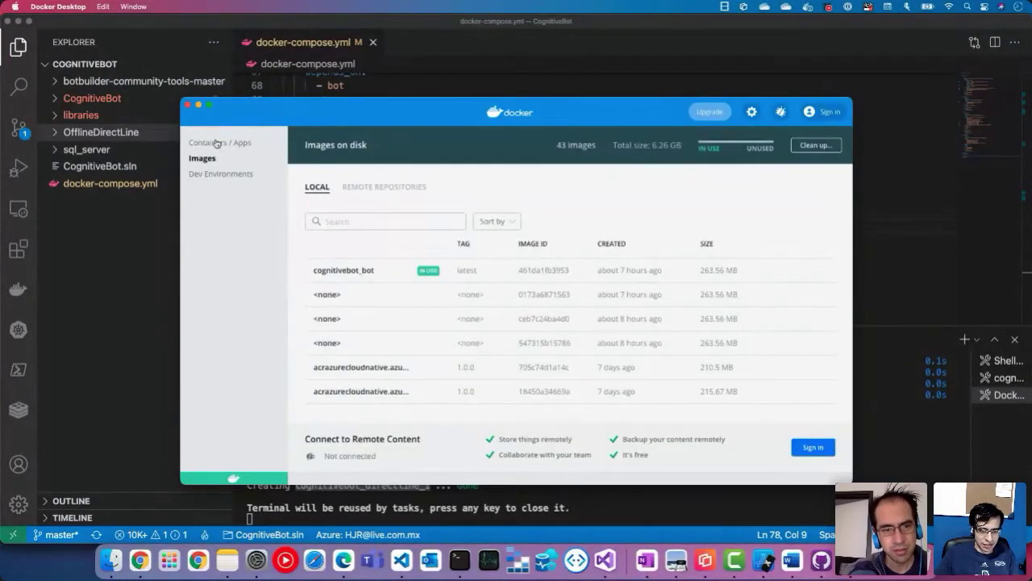
left_click(216, 143)
scroll(375, 278, "down", 10)
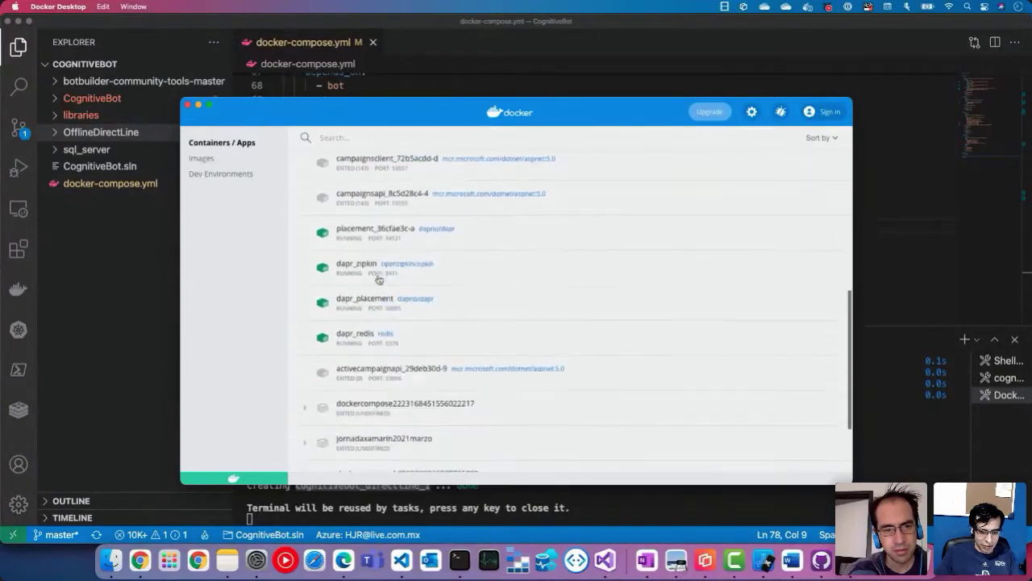
scroll(379, 280, "down", 2)
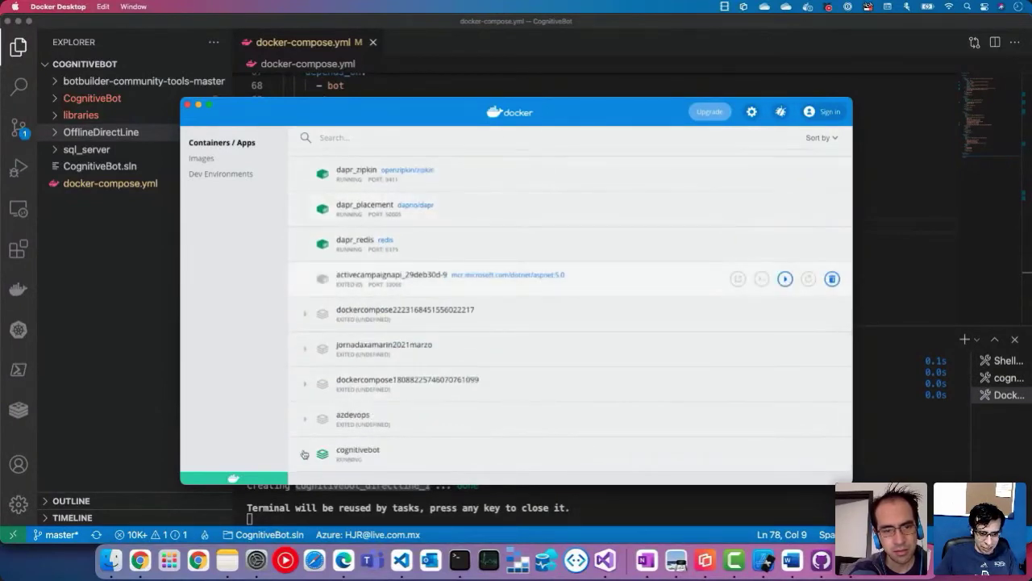
scroll(385, 438, "down", 3)
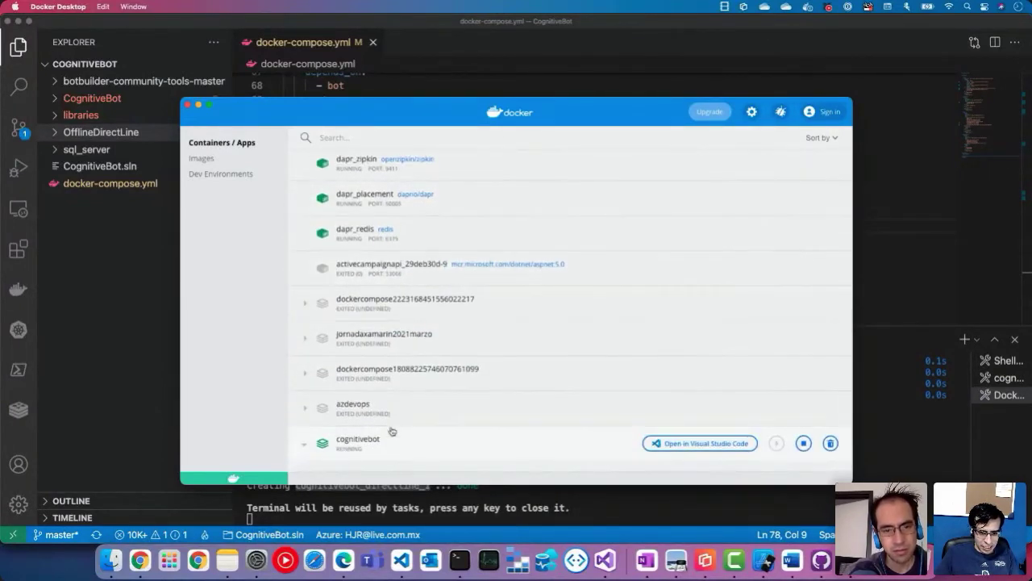
left_click(387, 432)
scroll(391, 432, "down", 3)
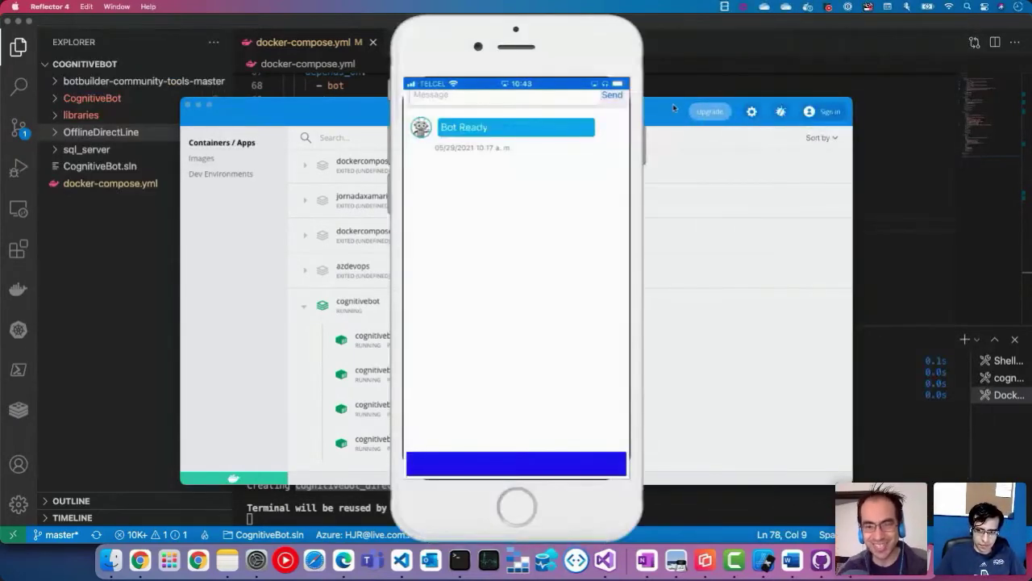
Step: Bring the Reflector iPhone mirror forward and move it to the right of the screen
left_click(672, 103)
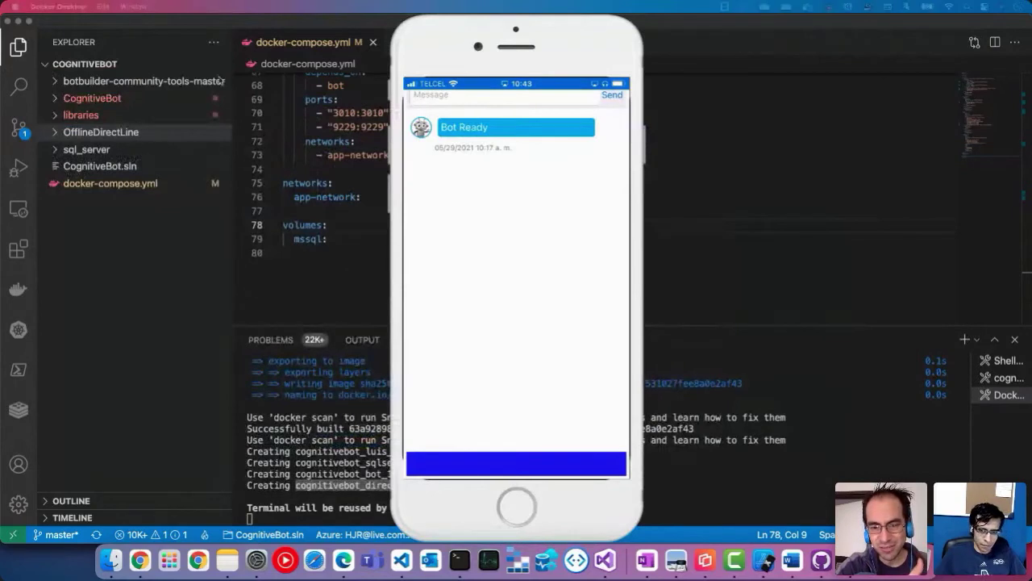
left_click_drag(489, 63, 909, 12)
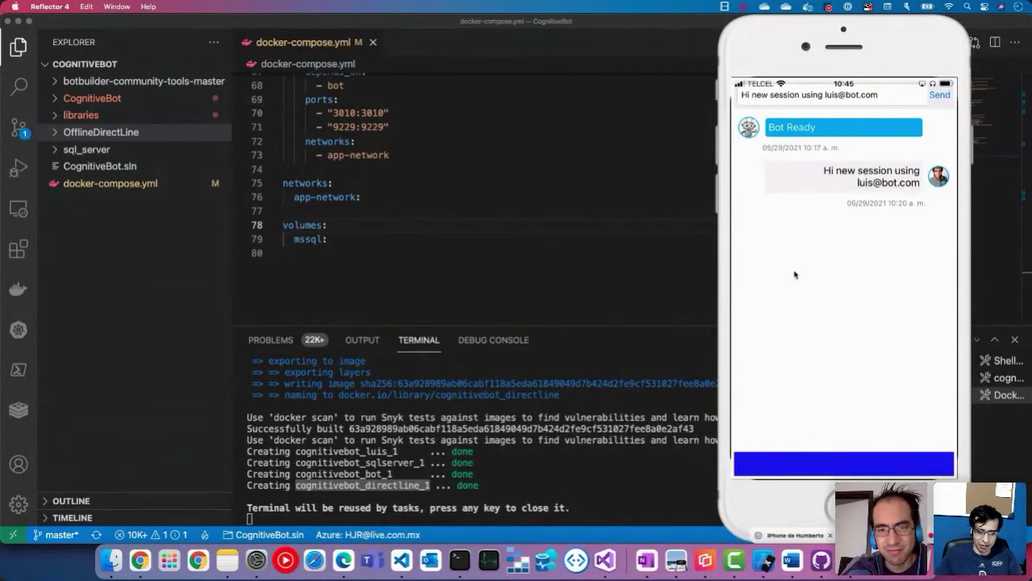
Step: Restart ctop and view cognitivebot_luis_1's logs to confirm it listens on port 5000
left_click(463, 571)
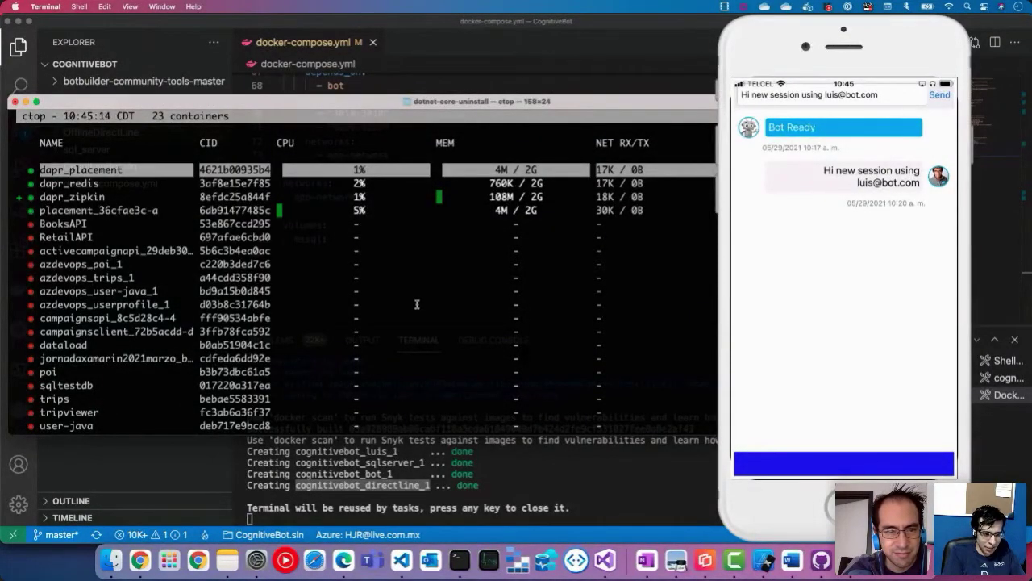
key("q")
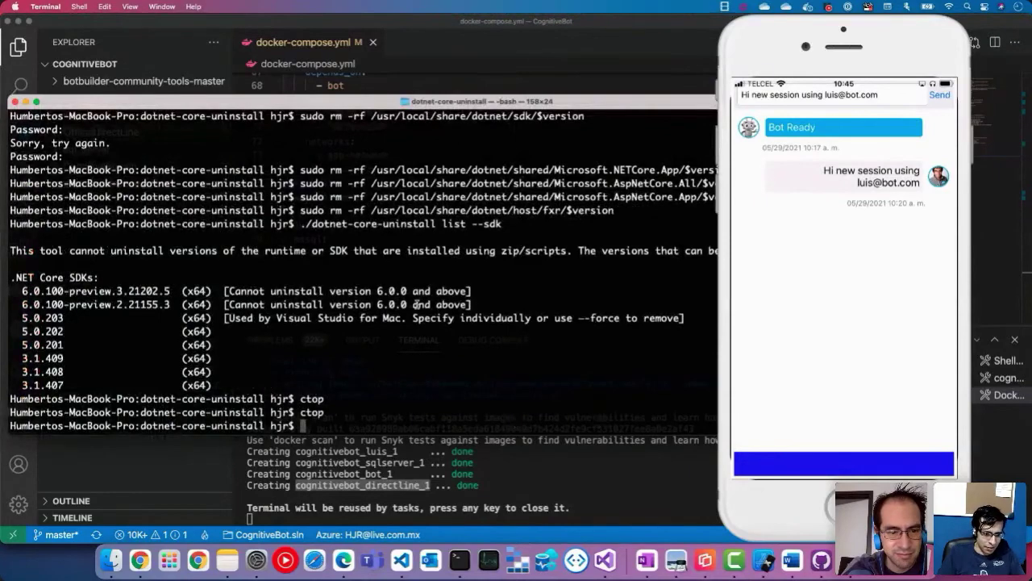
key("Up")
key("Return")
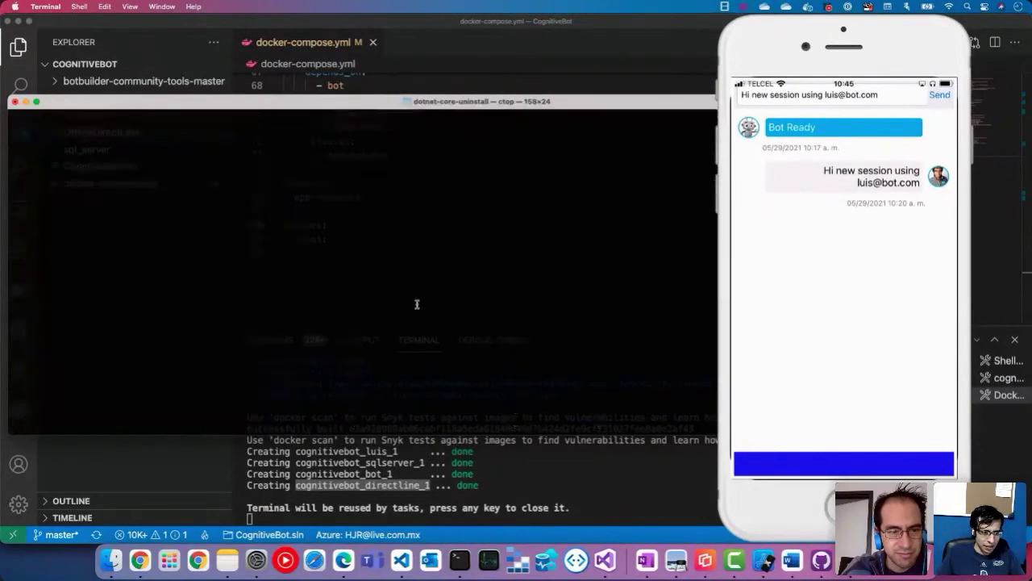
key("l")
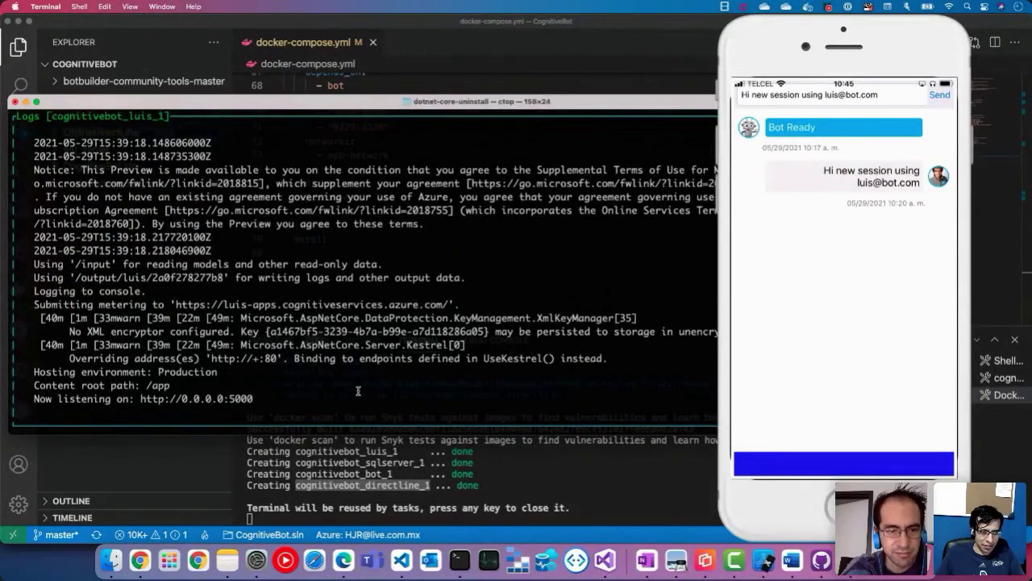
left_click(502, 473)
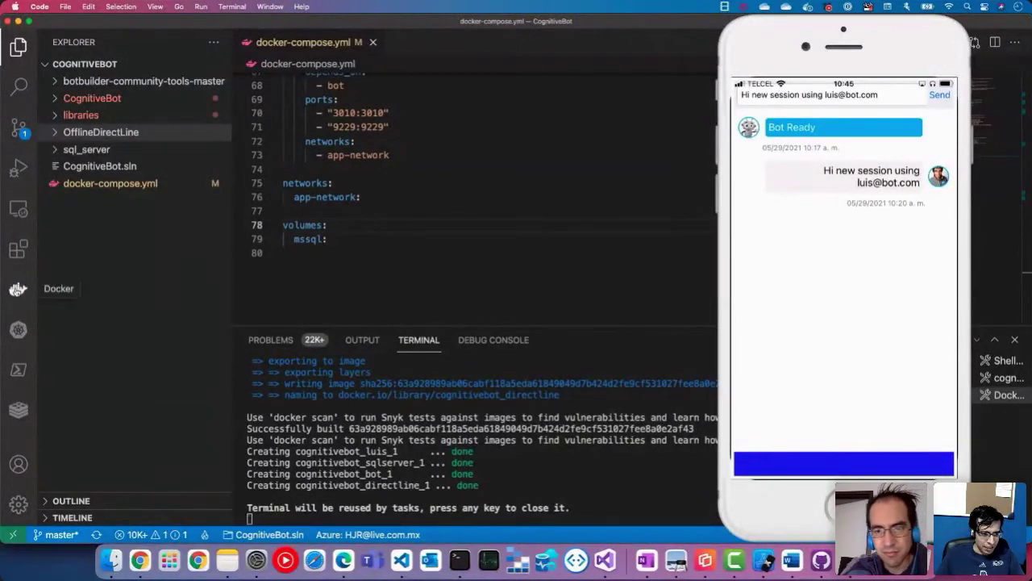
Step: Expand the cognitivebot group in the Docker sidebar and follow cognitivebot_bot's logs with View Logs
left_click(17, 289)
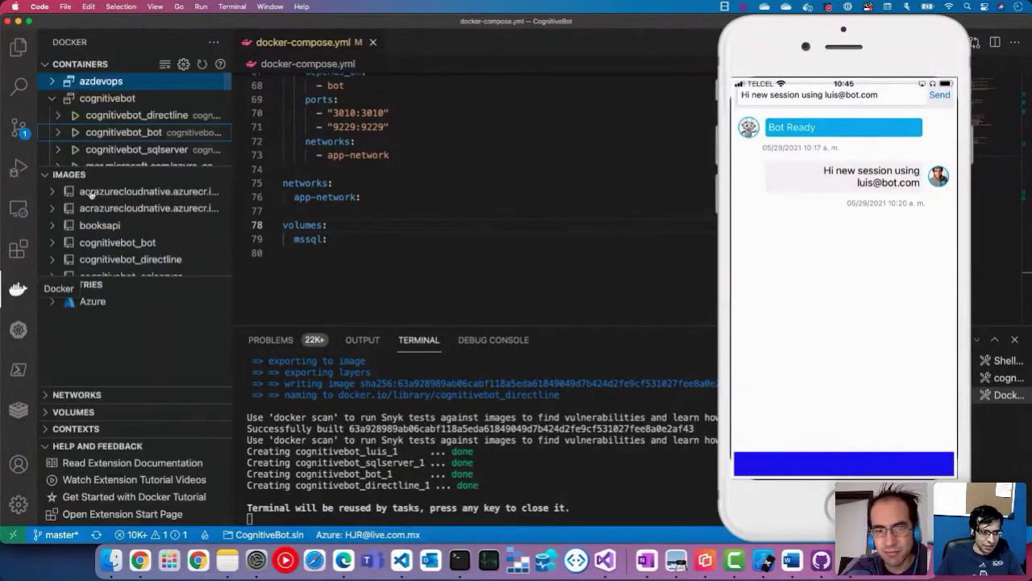
left_click(141, 129)
scroll(143, 129, "down", 3)
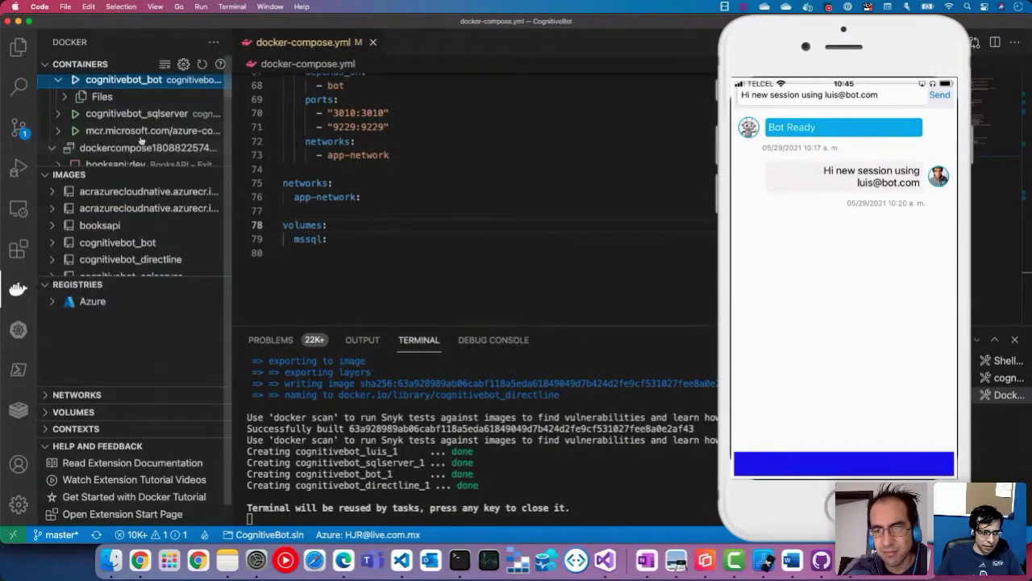
scroll(143, 131, "up", 1)
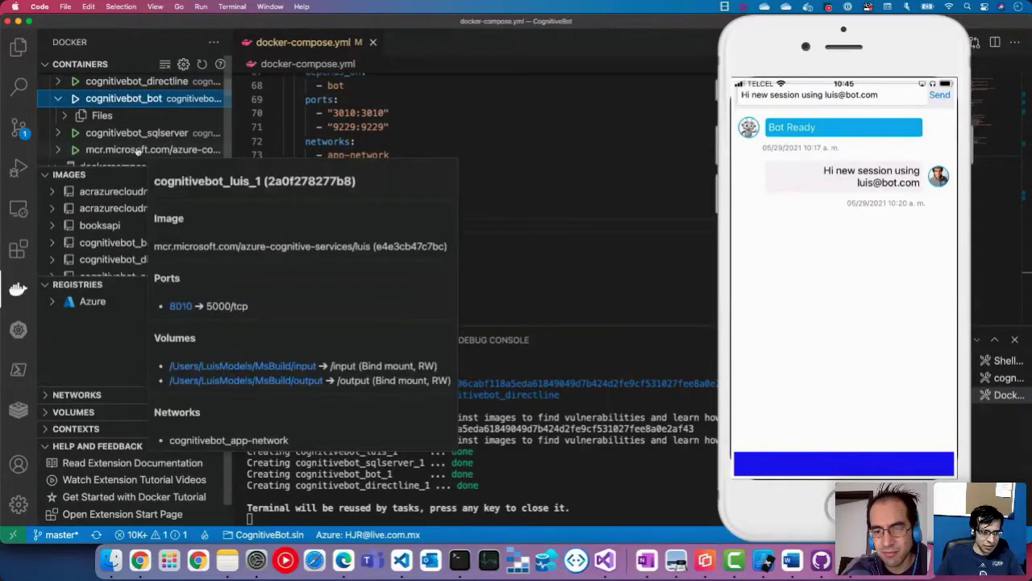
left_click(139, 151)
scroll(139, 151, "up", 2)
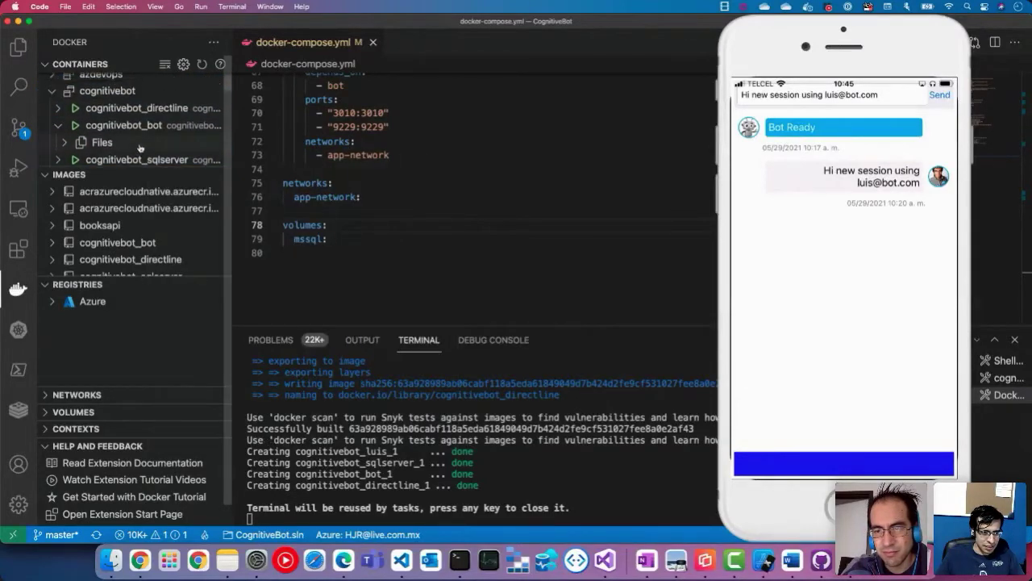
left_click(141, 127)
right_click(140, 129)
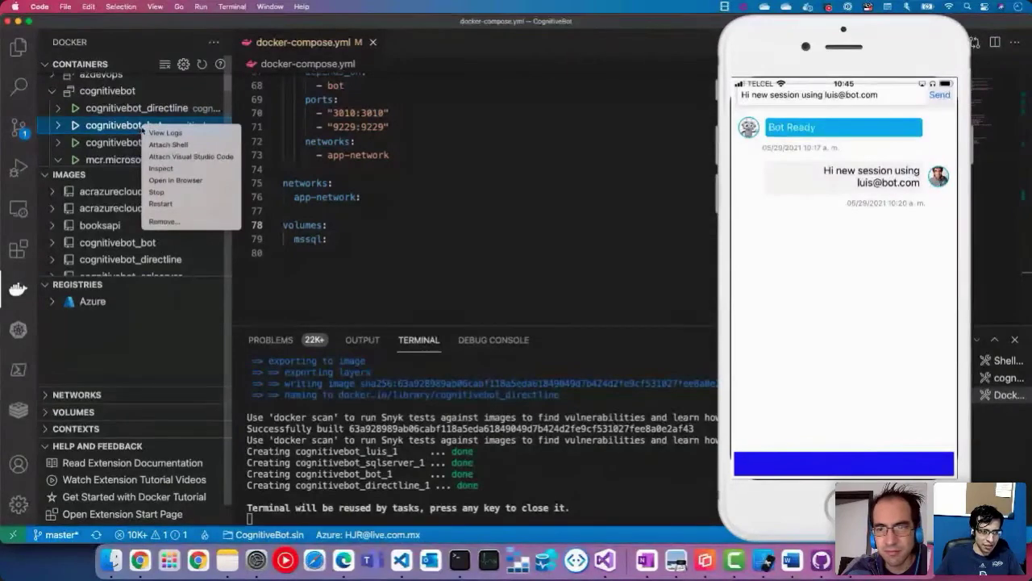
left_click(154, 134)
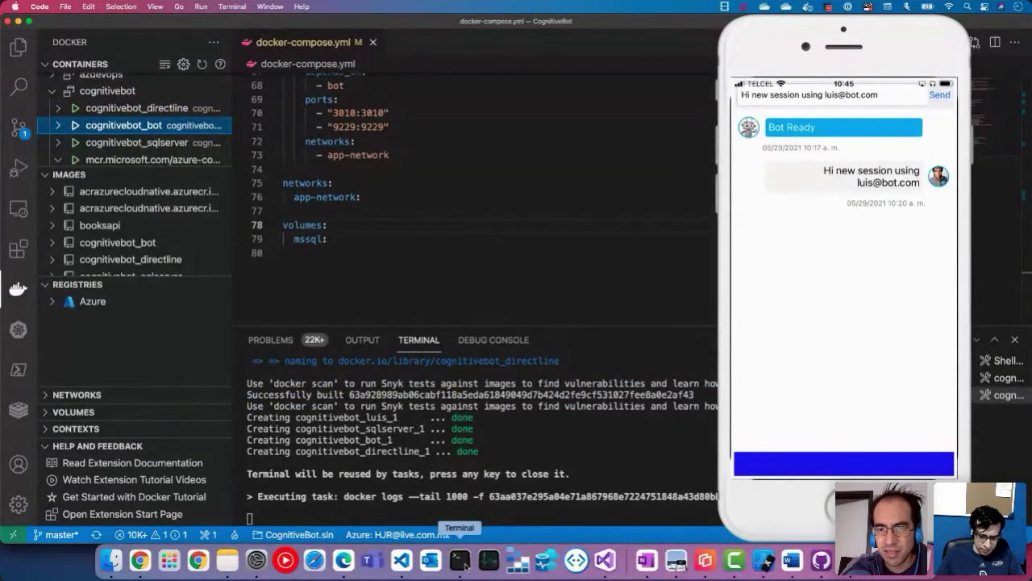
Step: Leave ctop's log view for the container list, then go back to VS Code
left_click(460, 561)
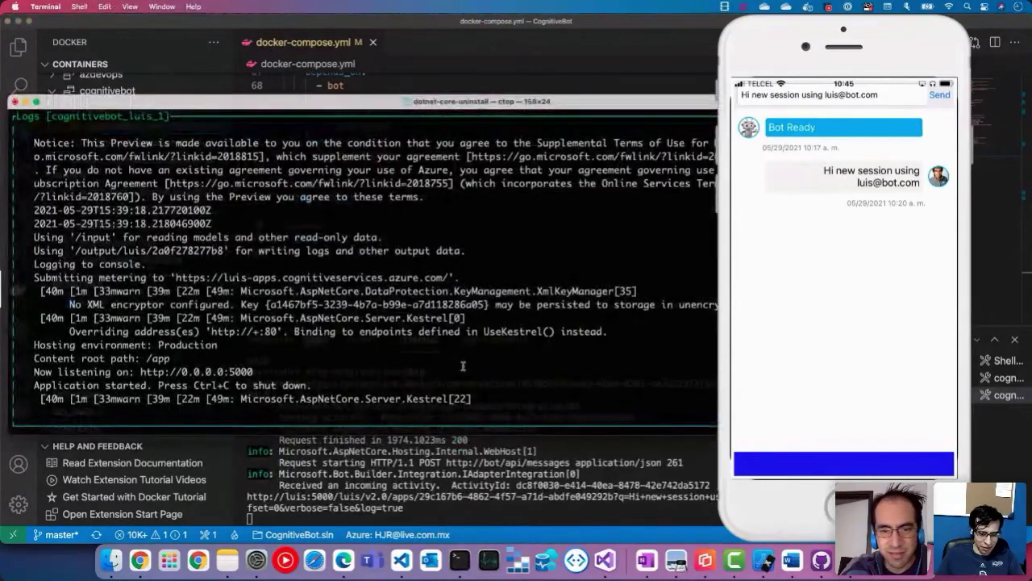
key("q")
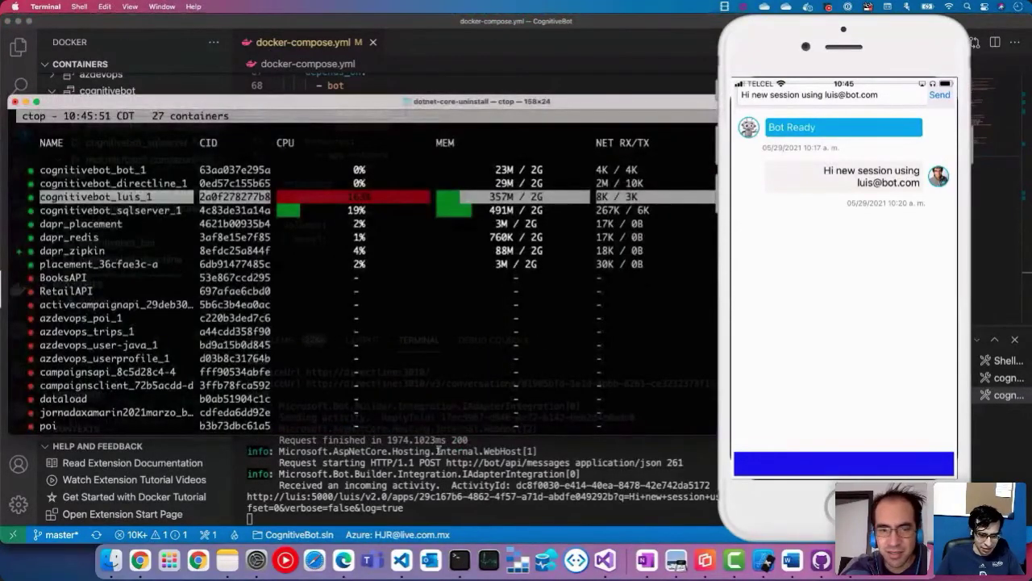
left_click(438, 506)
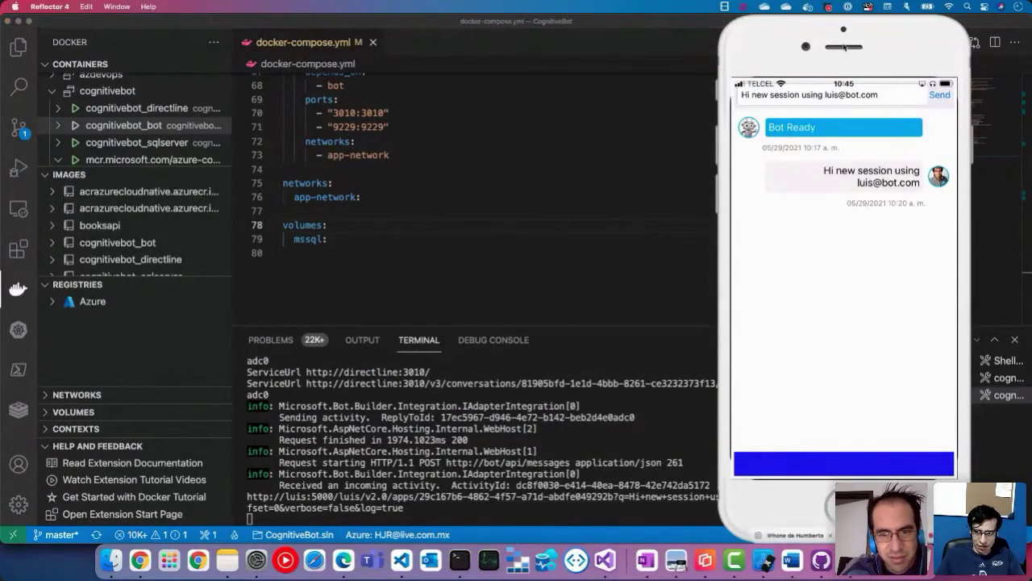
Step: Move the Reflector phone mirror to the left side of the screen
left_click_drag(844, 29, 396, 24)
left_click_drag(171, 4, 186, 4)
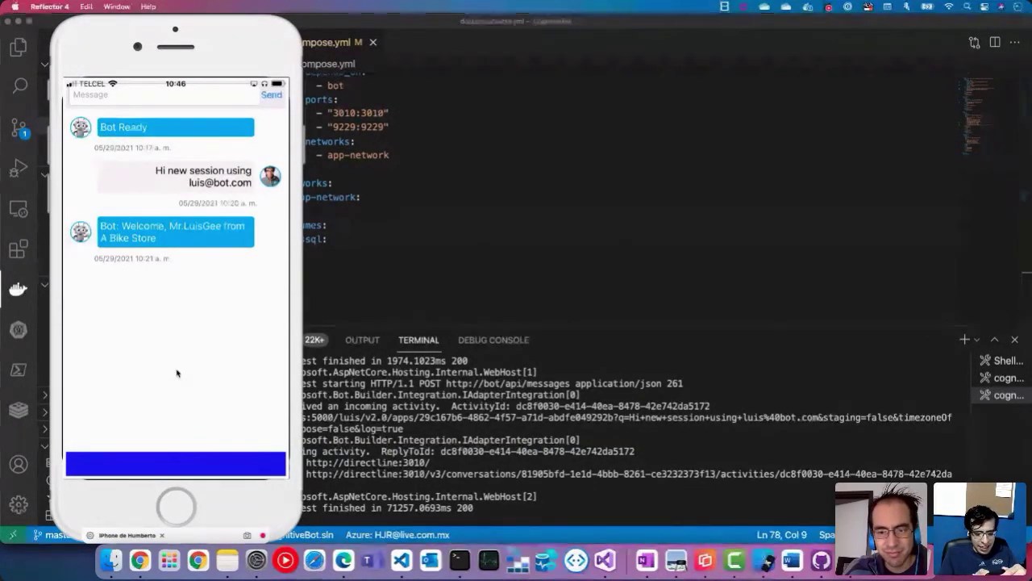
Step: Send 'I am looking for a bike' to the bot and swipe back through the product cards
type("I a")
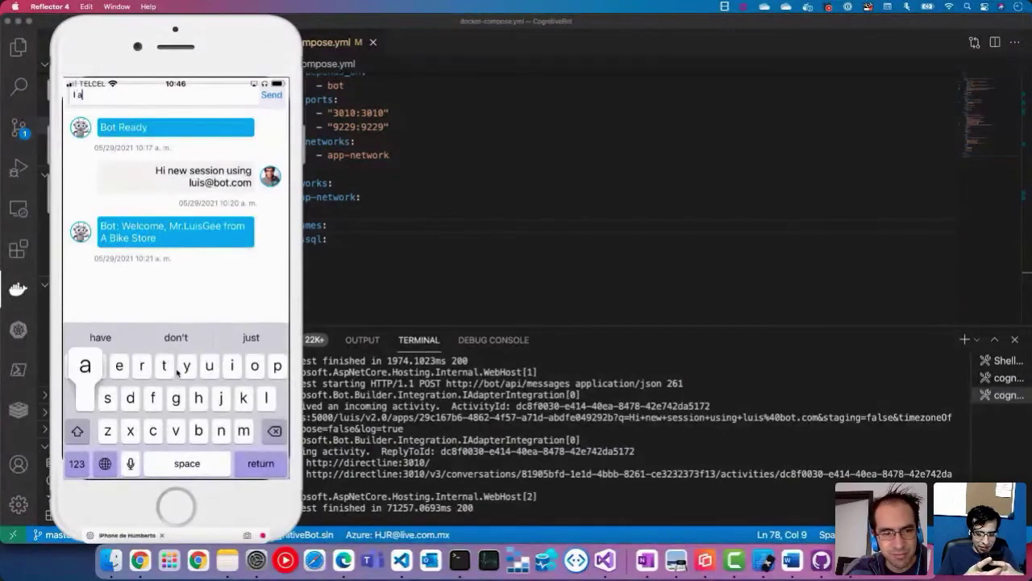
type("m looking ")
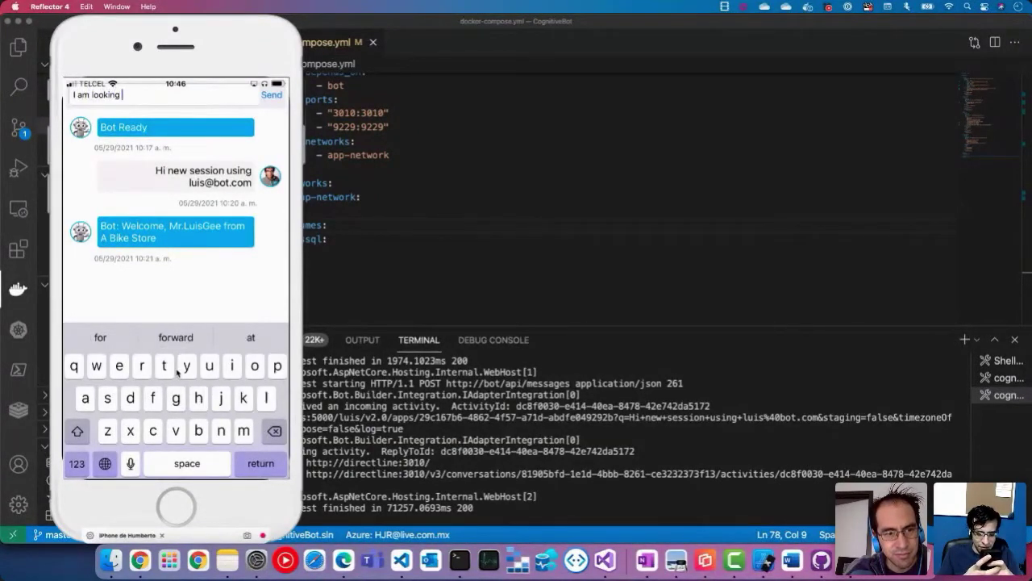
type("for a bike")
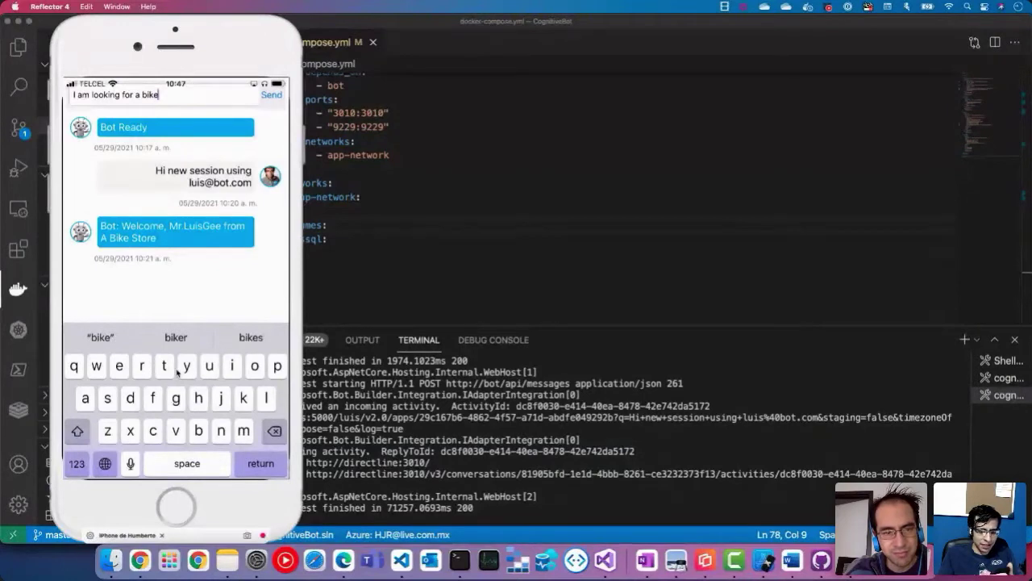
key("Return")
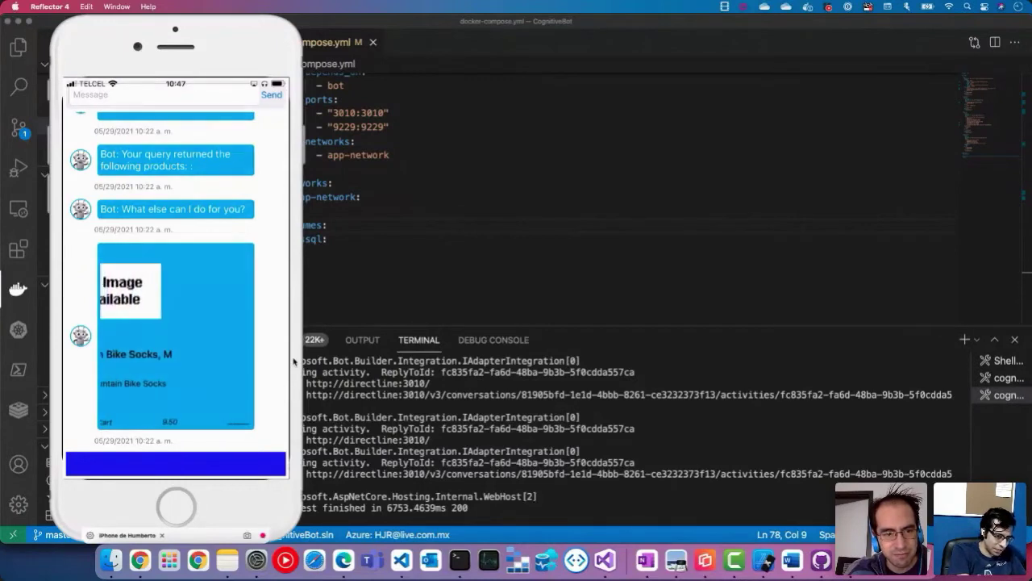
left_click_drag(104, 314, 189, 312)
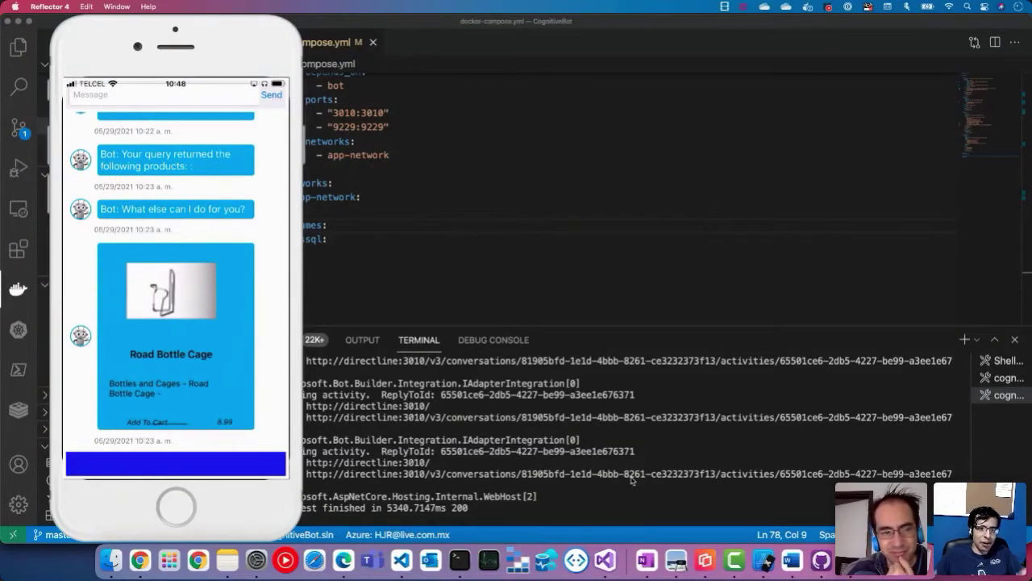
Step: Switch from VS Code to Microsoft Edge showing the microsoft-build-bot GitHub page
left_click(623, 293)
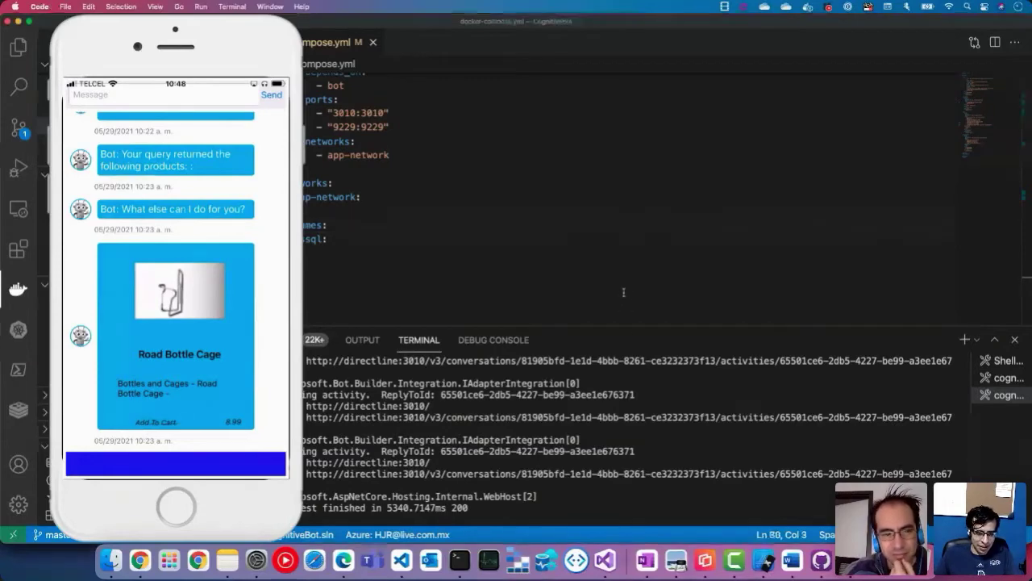
left_click(200, 32)
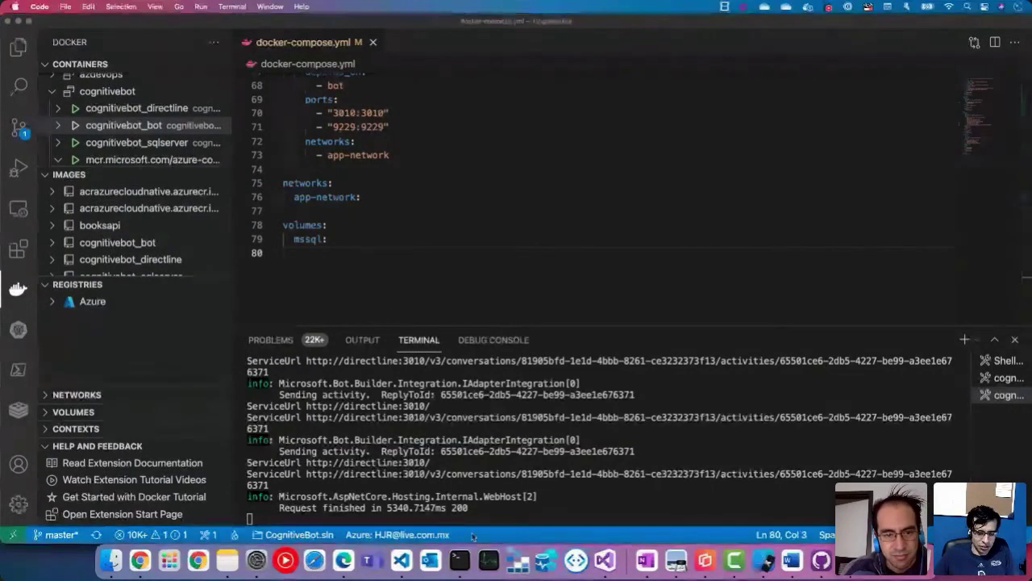
left_click(344, 560)
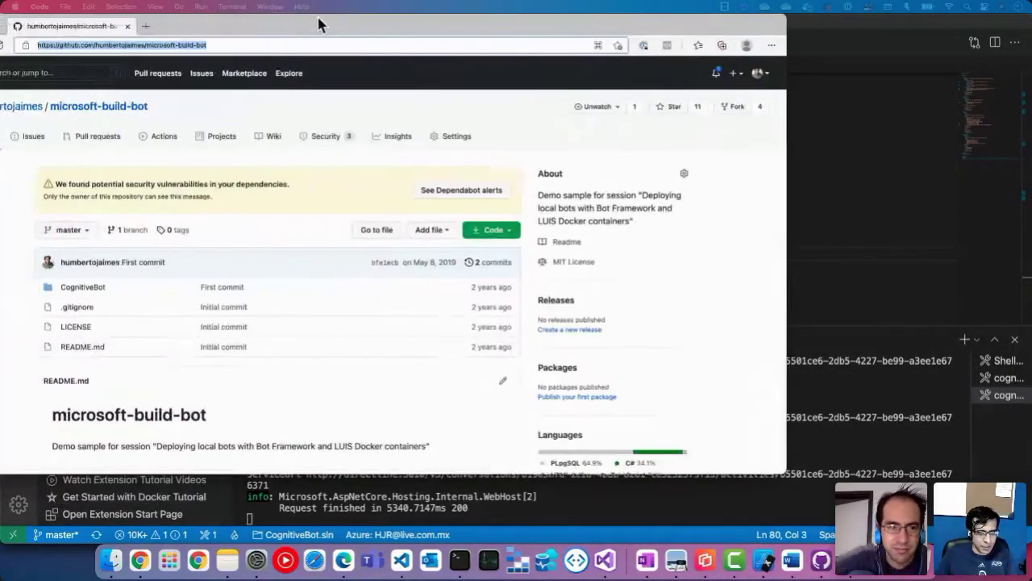
Step: Load localhost:8010 in Edge and open the LUIS container's Service API Description
left_click_drag(320, 24, 428, 29)
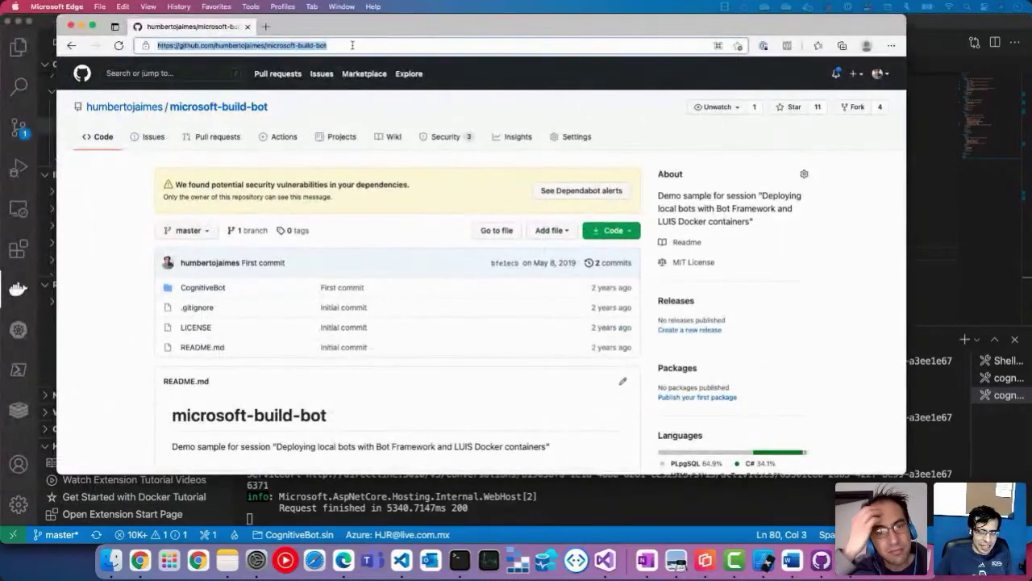
type("localh")
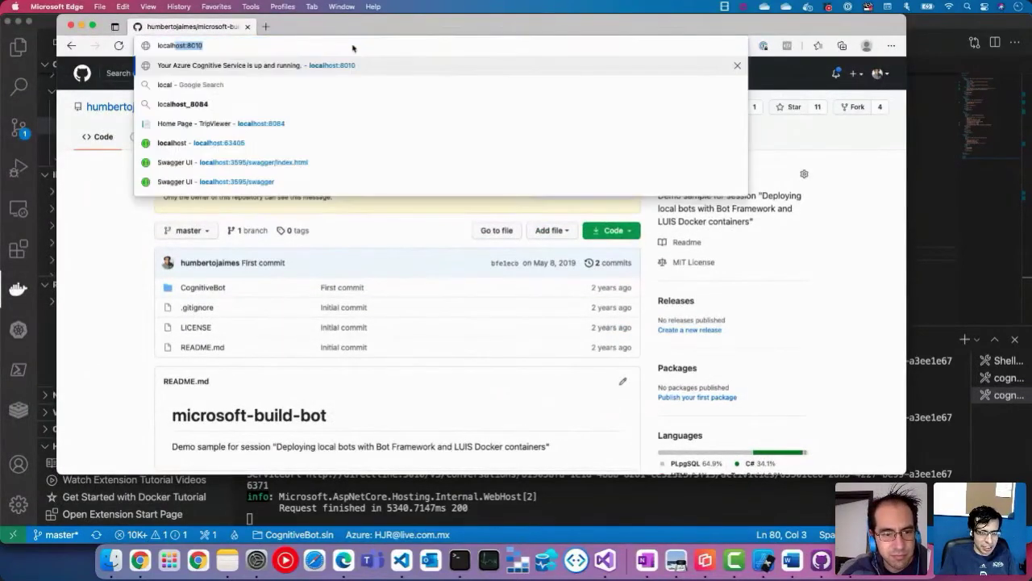
key("Return")
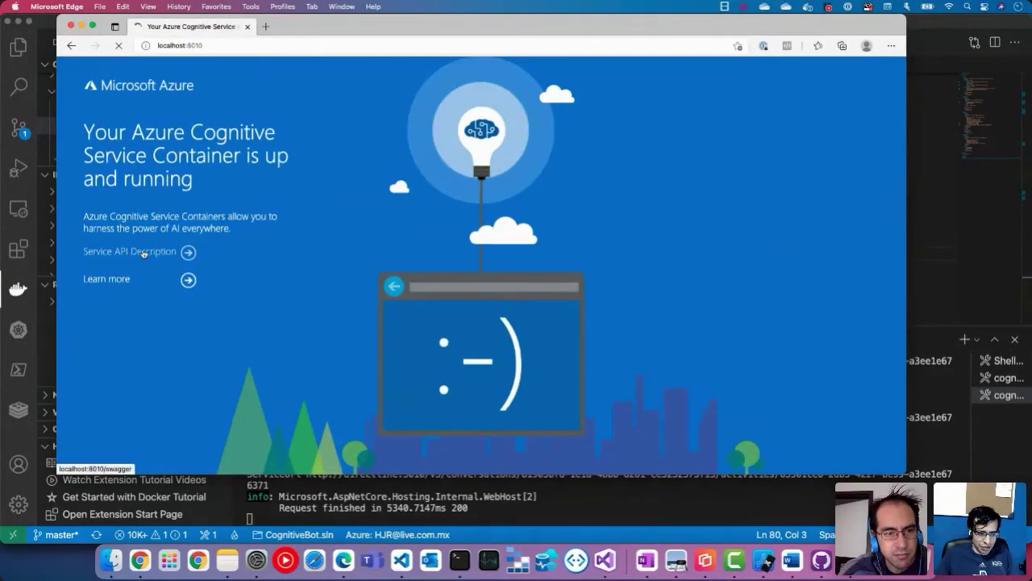
left_click(142, 252)
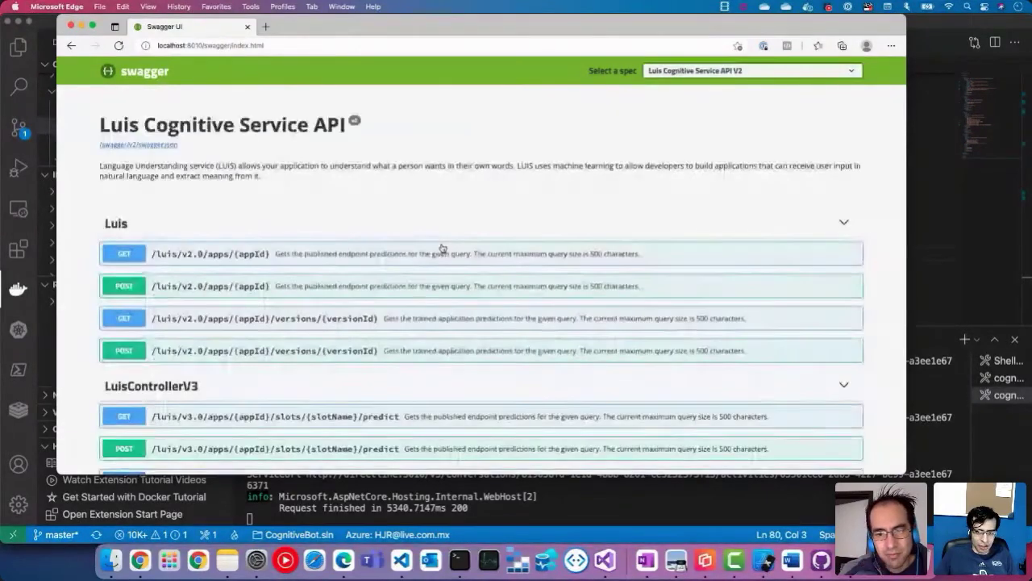
Step: Expand the GET /luis/v2.0/apps/{appId} operation and switch it to try-it-out mode
scroll(309, 371, "down", 2)
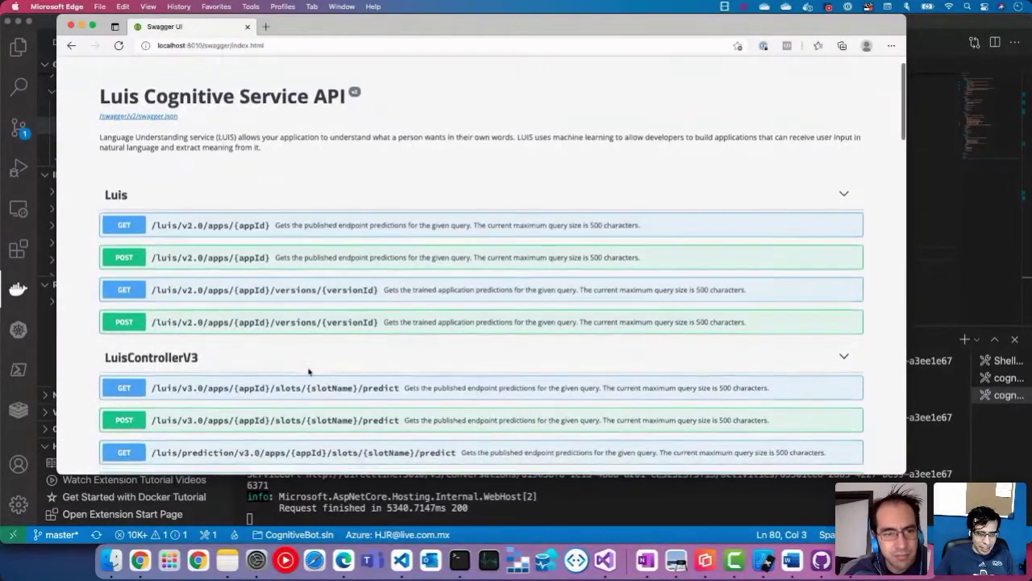
scroll(309, 371, "down", 4)
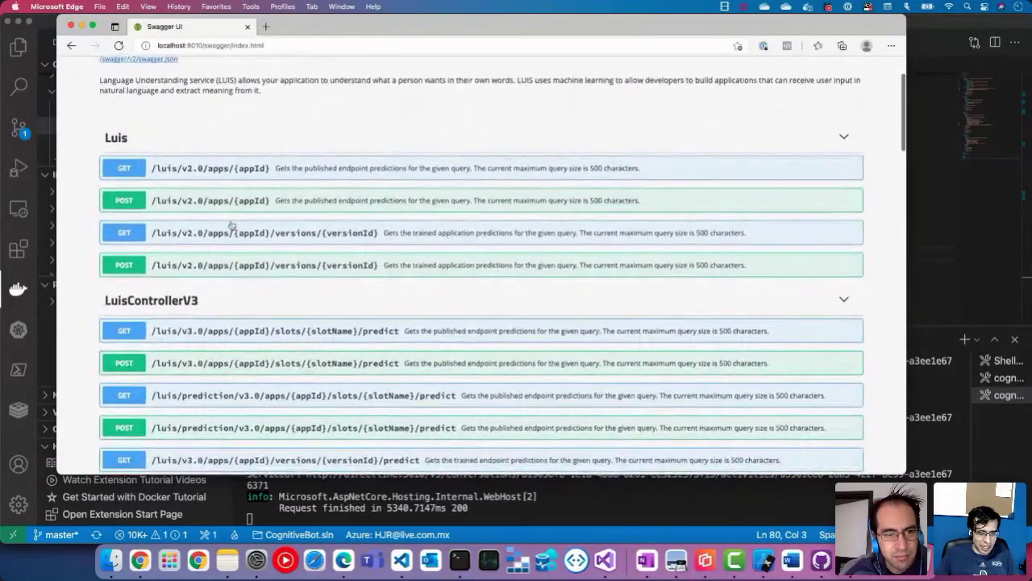
left_click(199, 169)
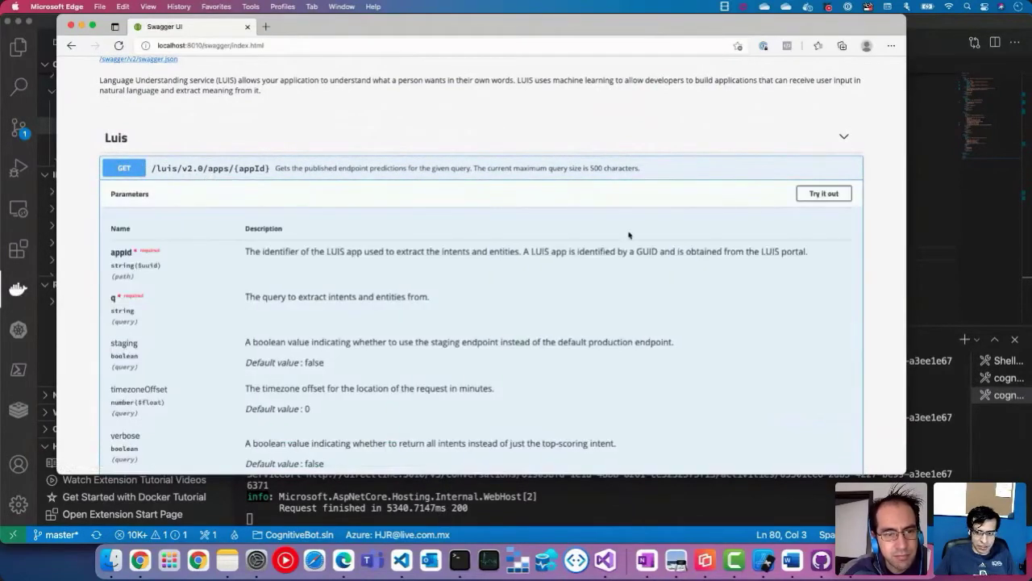
left_click(824, 196)
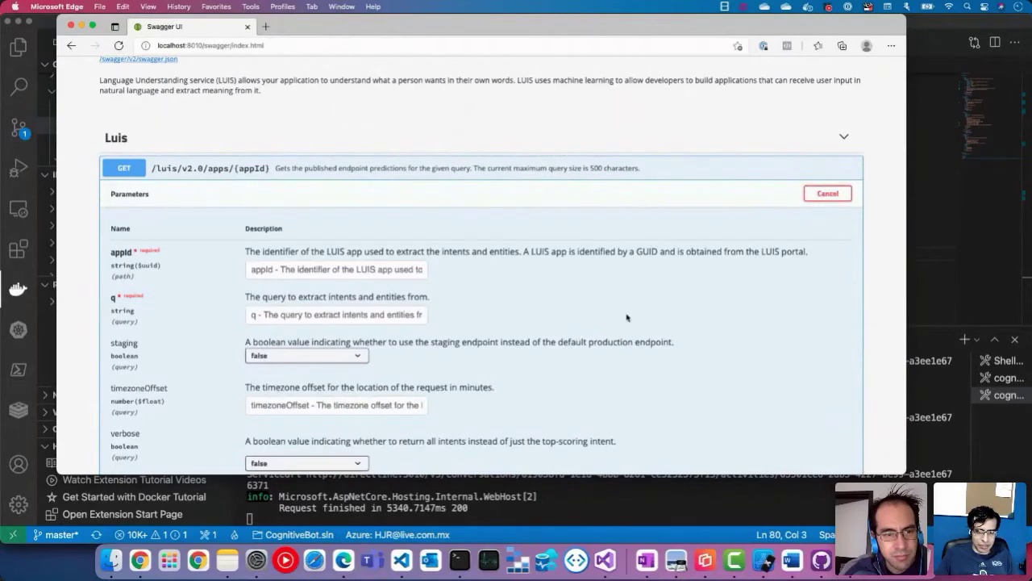
scroll(627, 317, "down", 2)
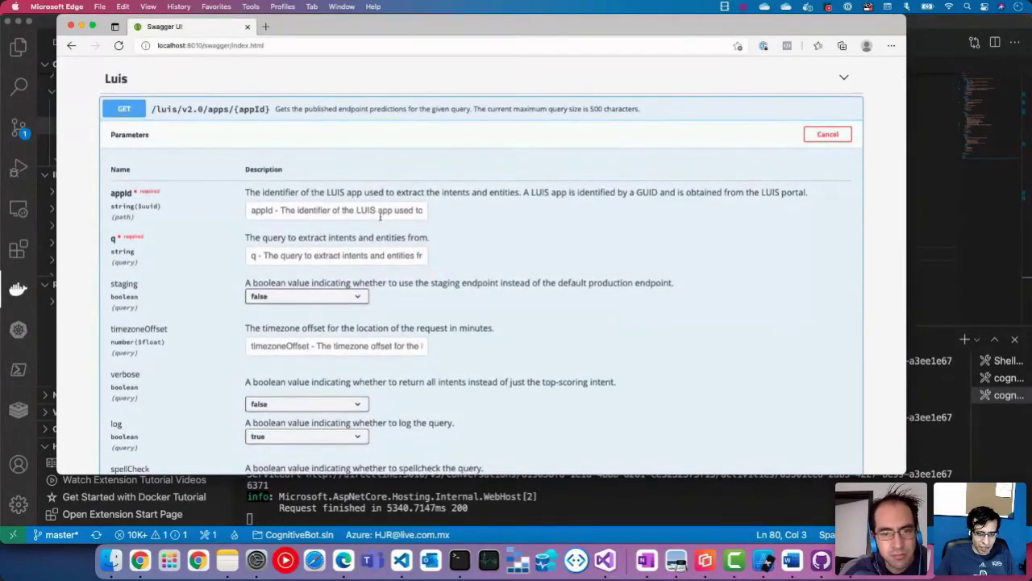
scroll(406, 248, "down", 1)
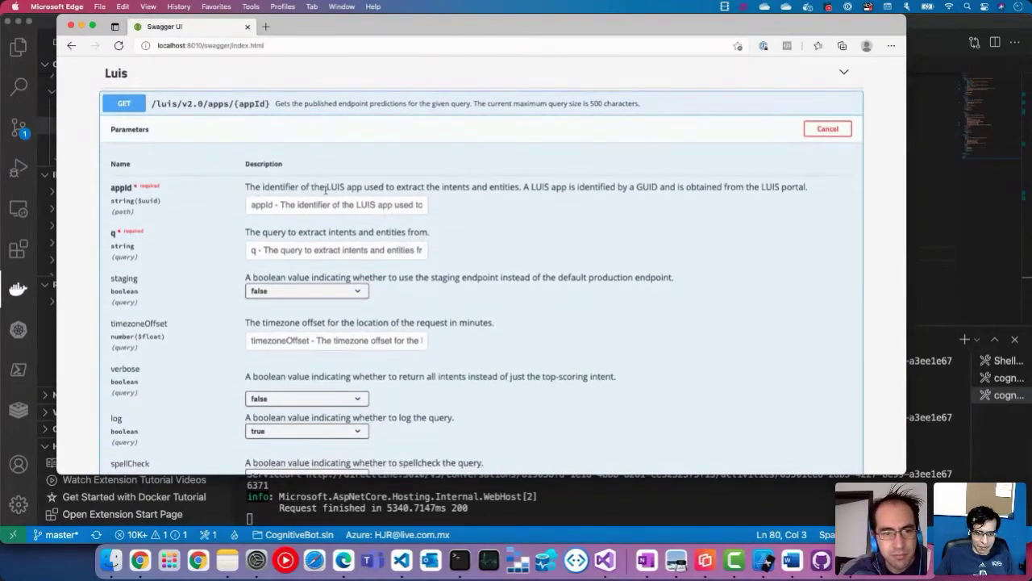
Step: Copy the LuisAppId GUID from docker-compose.yml, then put the caret in Swagger's appId field
left_click(936, 213)
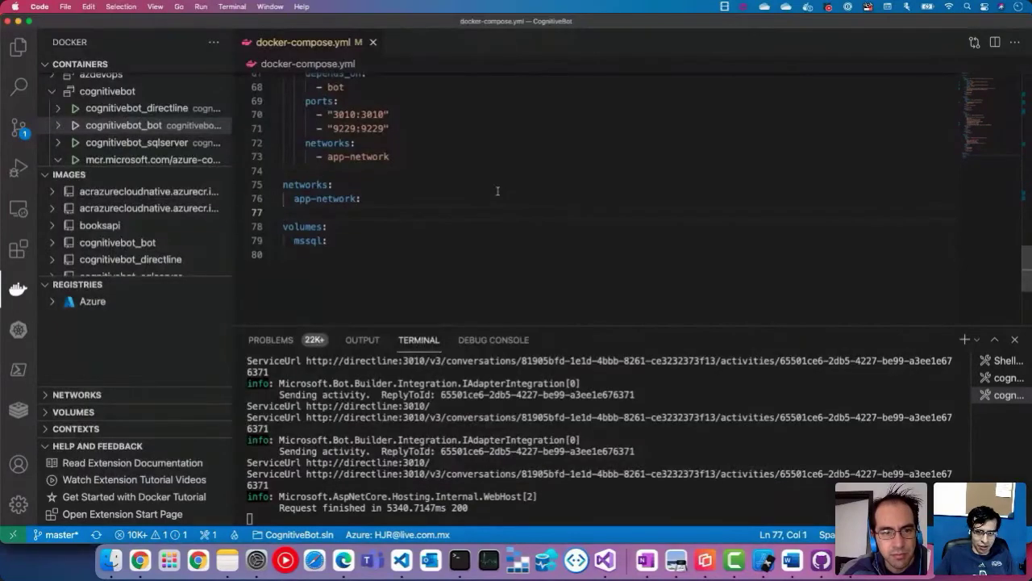
scroll(502, 179, "up", 10)
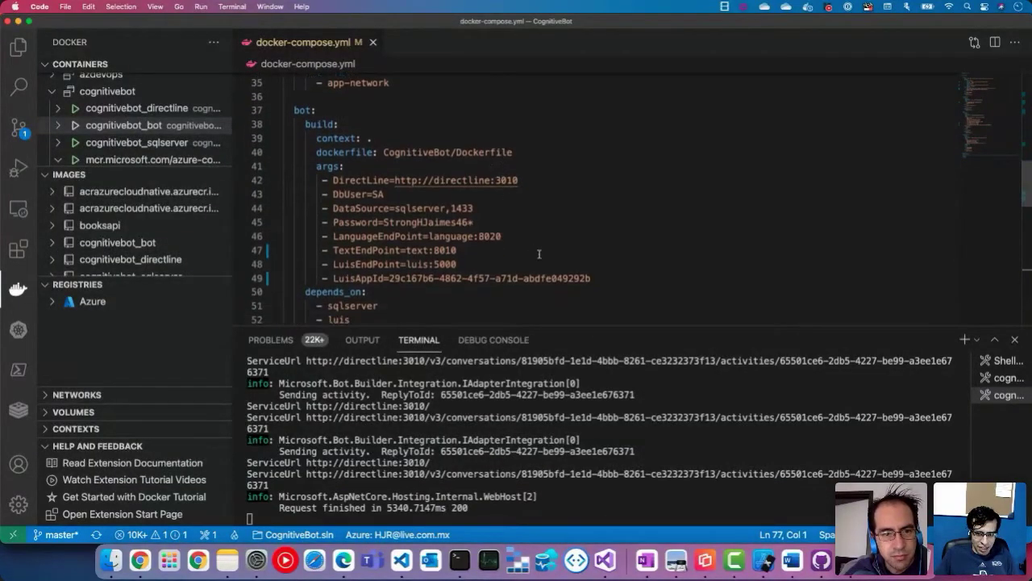
left_click_drag(592, 278, 394, 277)
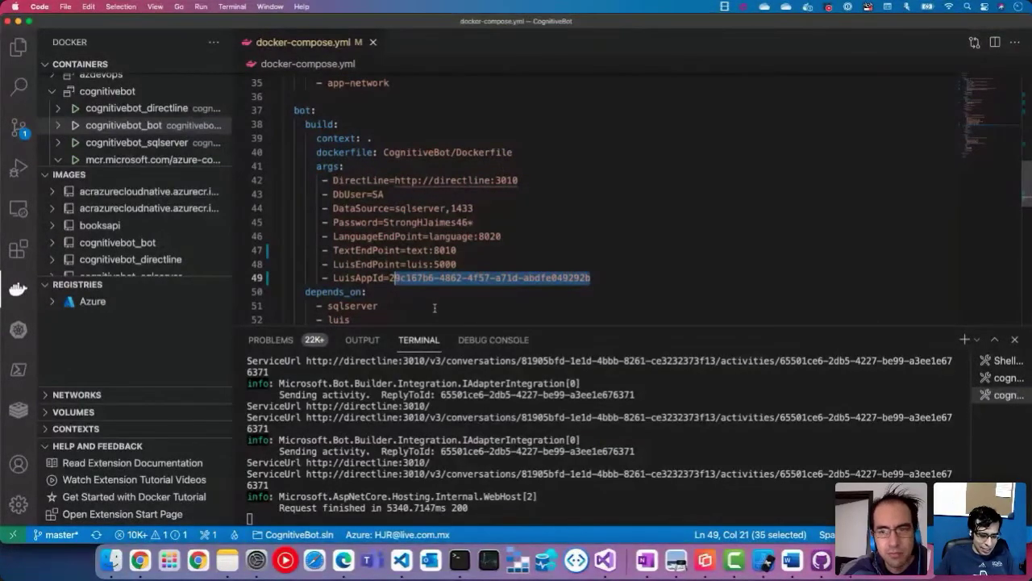
left_click(344, 560)
left_click(275, 203)
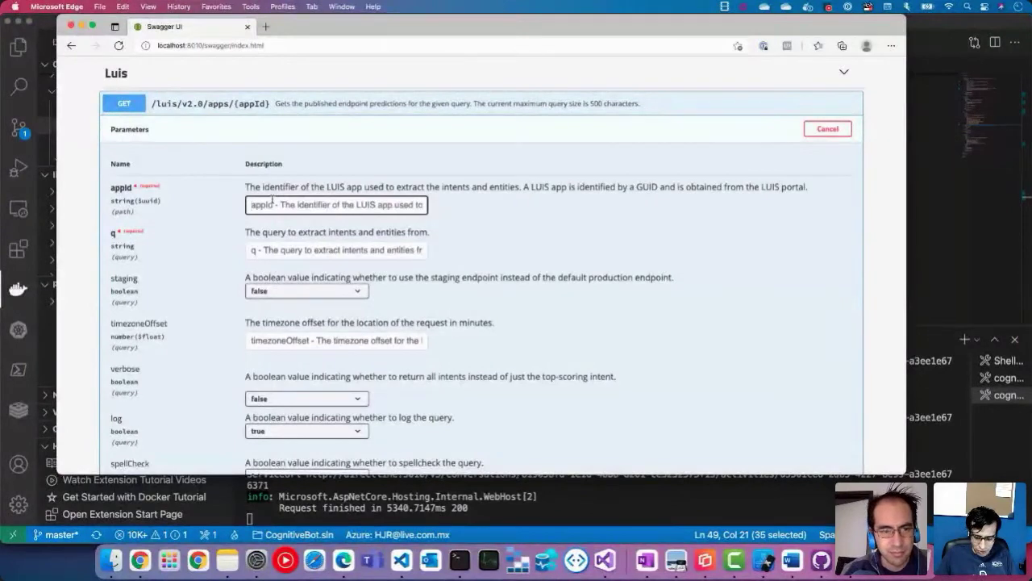
Step: Paste the app id, enter 'I want a bottle' as q, and execute the request
type("29c1c7b6-4862-4f57-a71d-abdfe049292b")
left_click(307, 252)
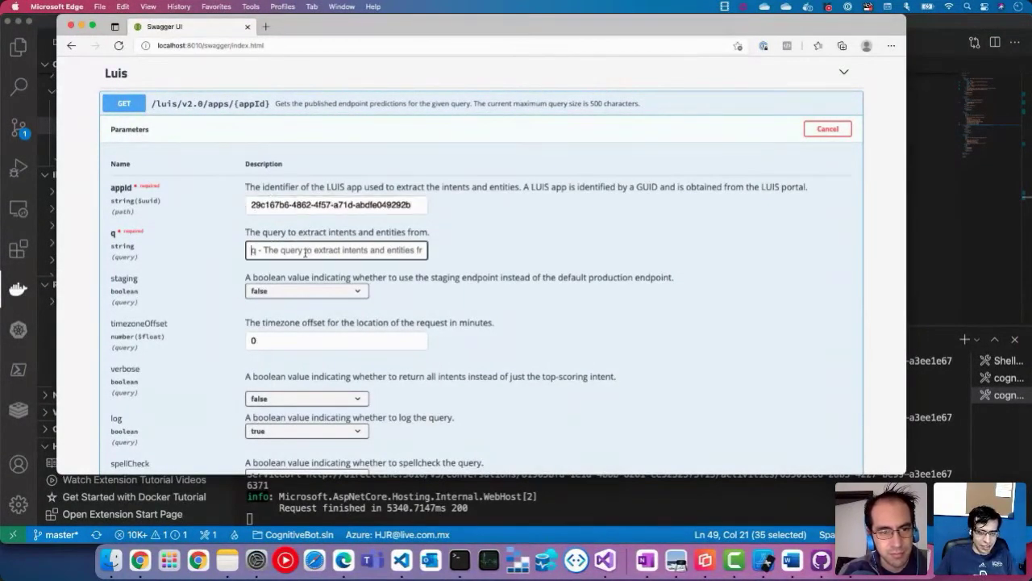
type("I want")
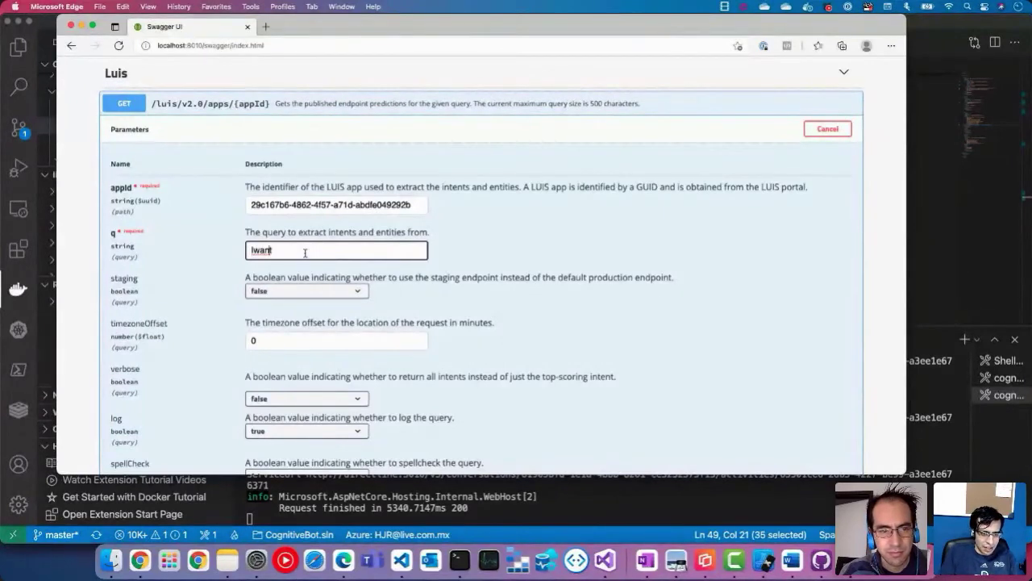
key("Left")
key("Left")
key("Left")
key("Left")
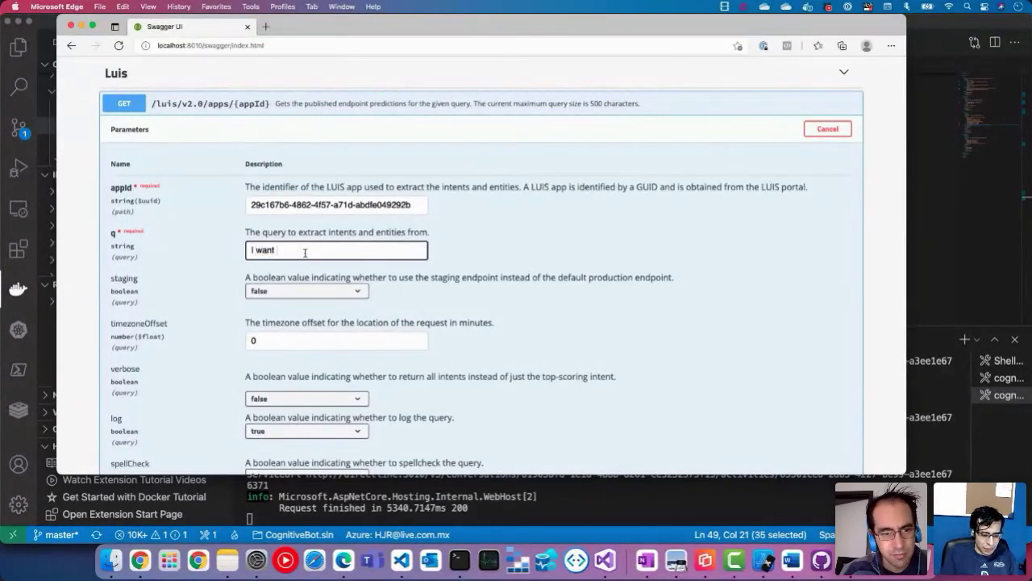
type("bottle")
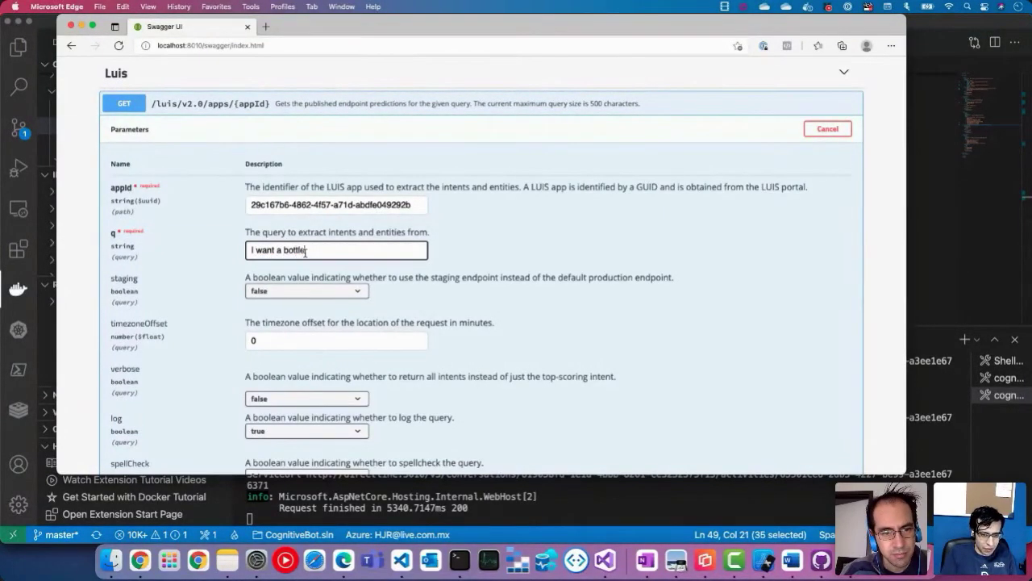
scroll(388, 295, "down", 4)
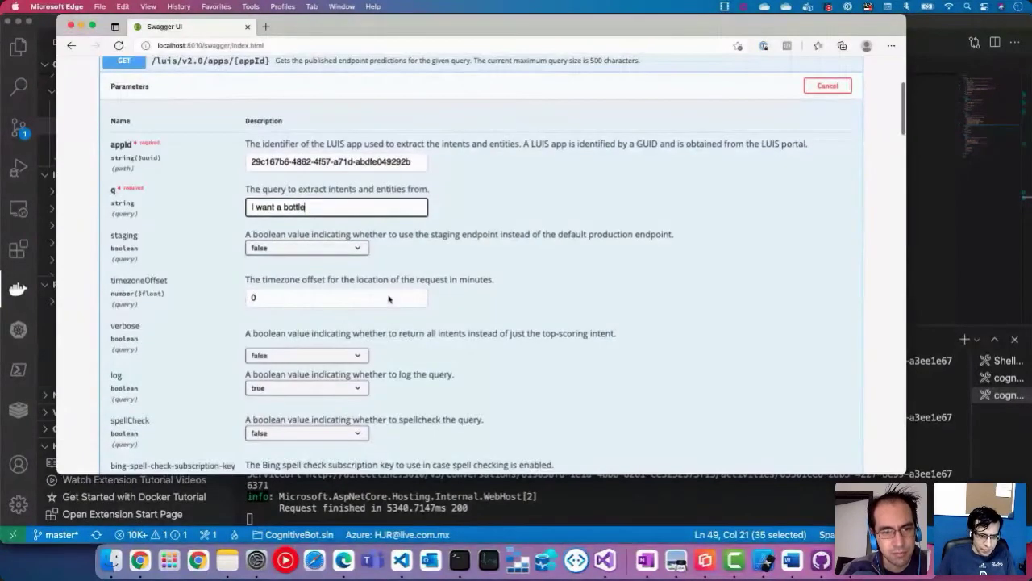
scroll(388, 295, "down", 1)
left_click(398, 377)
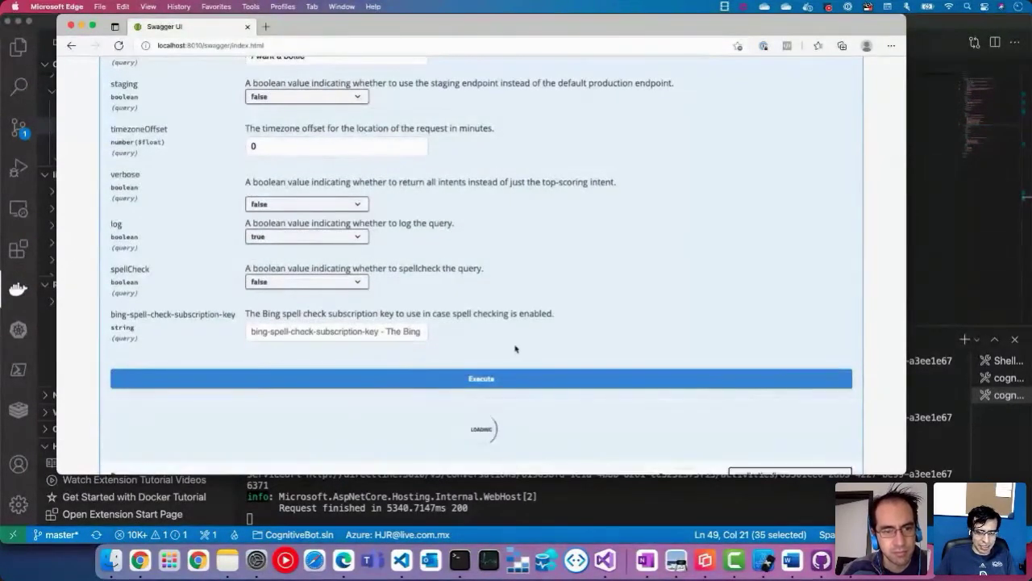
scroll(526, 240, "down", 6)
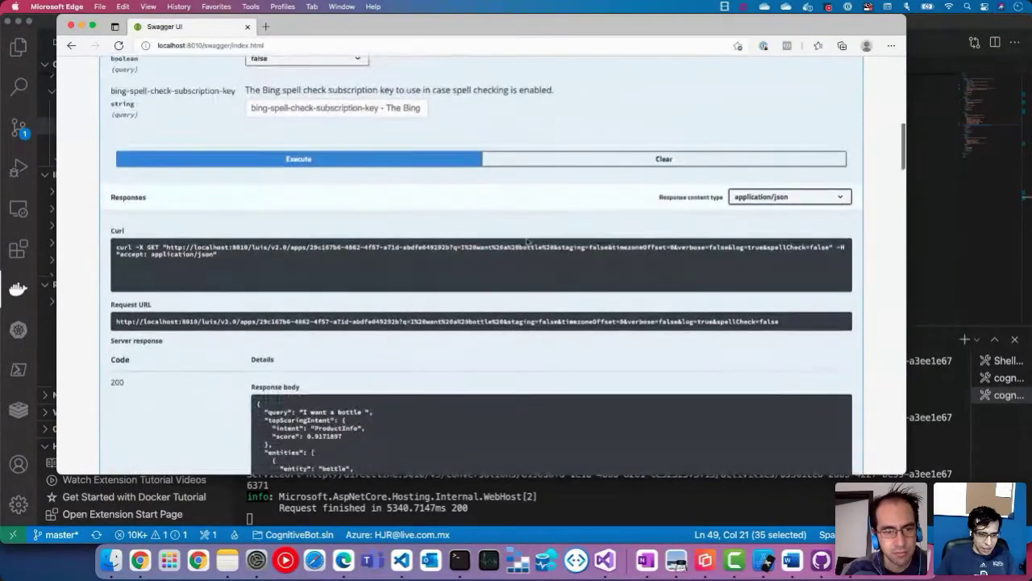
triple_click(291, 320)
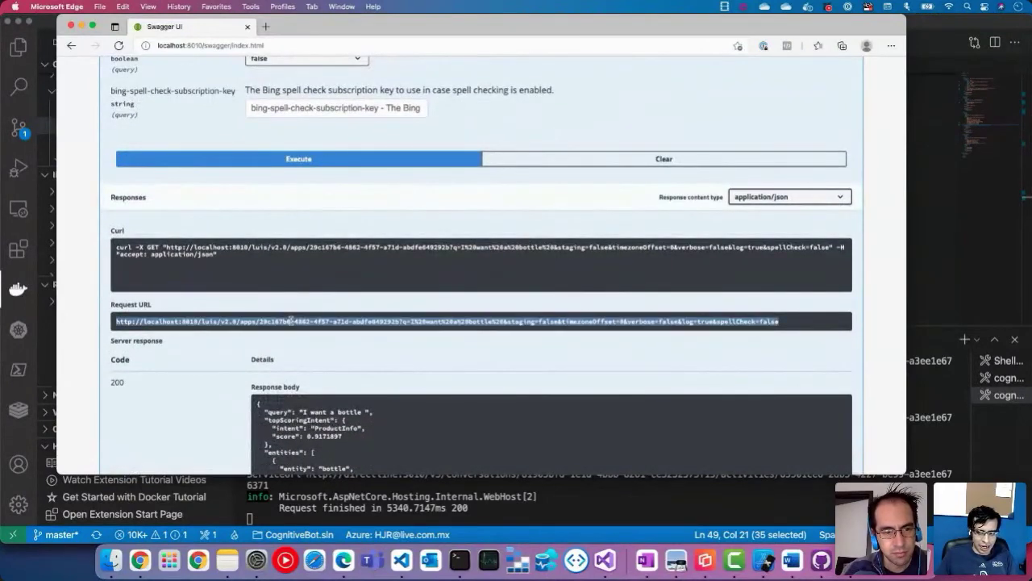
scroll(328, 337, "up", 5)
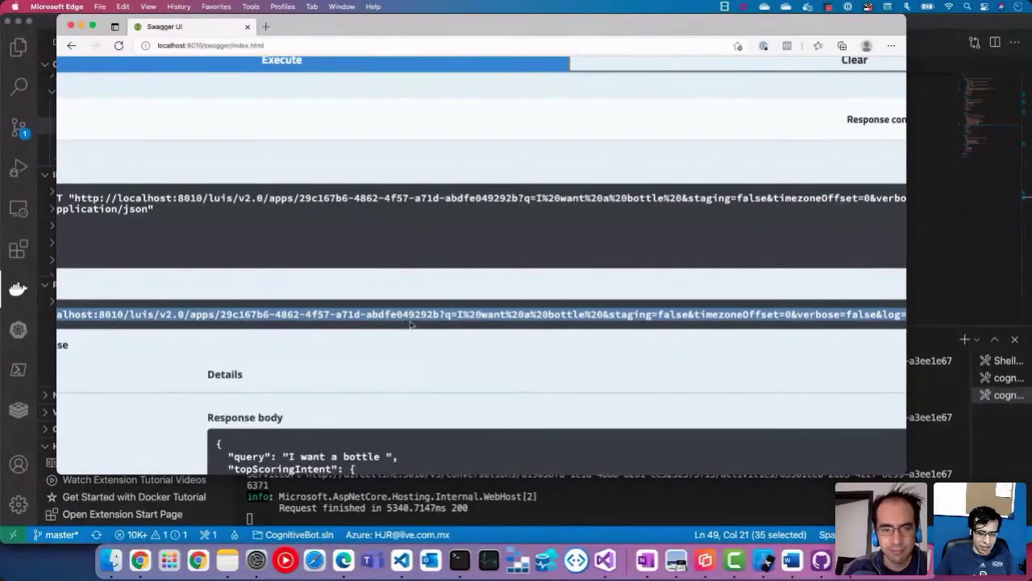
scroll(432, 355, "down", 1)
scroll(432, 354, "down", 5)
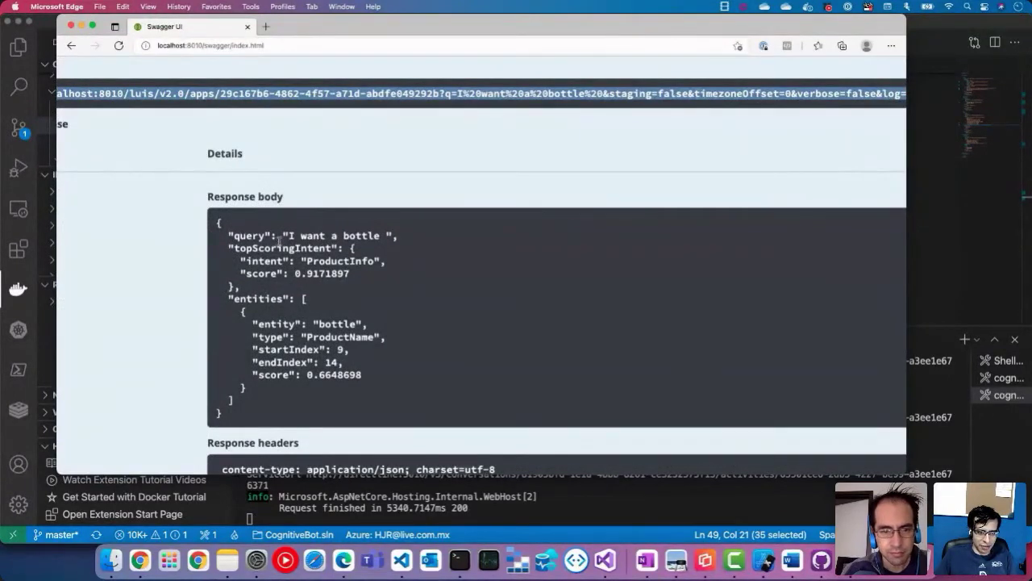
left_click_drag(287, 236, 443, 234)
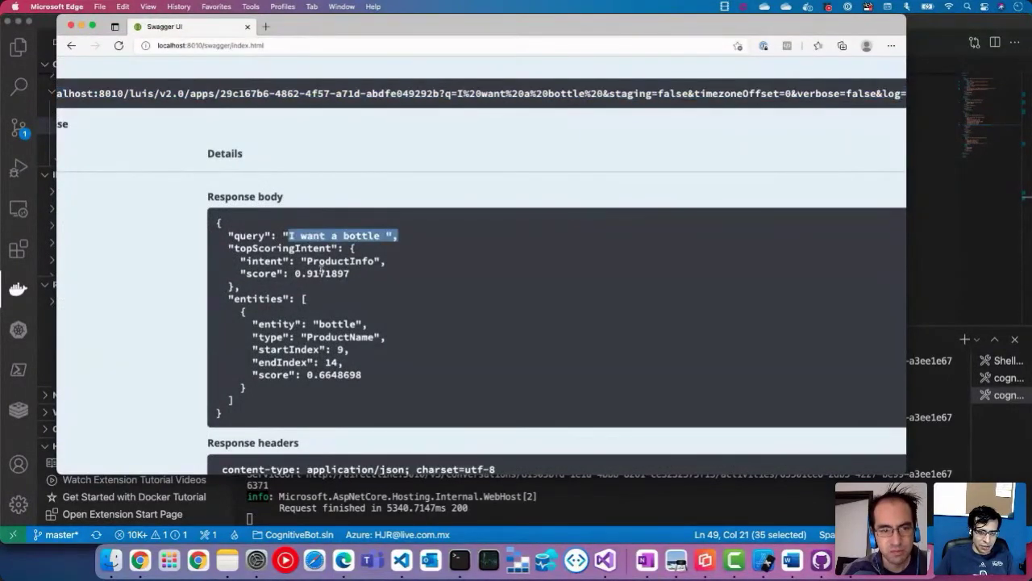
double_click(323, 261)
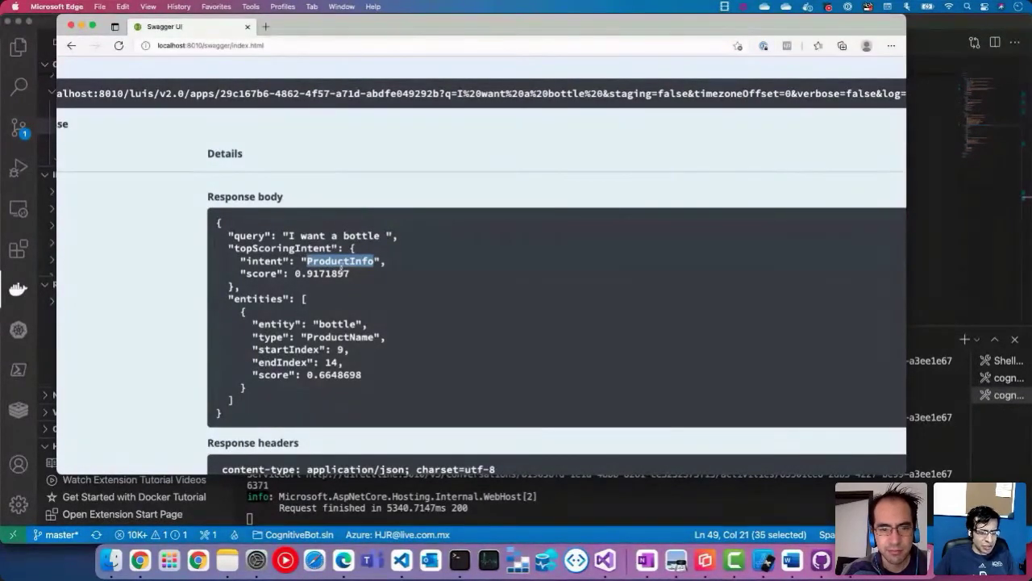
double_click(329, 274)
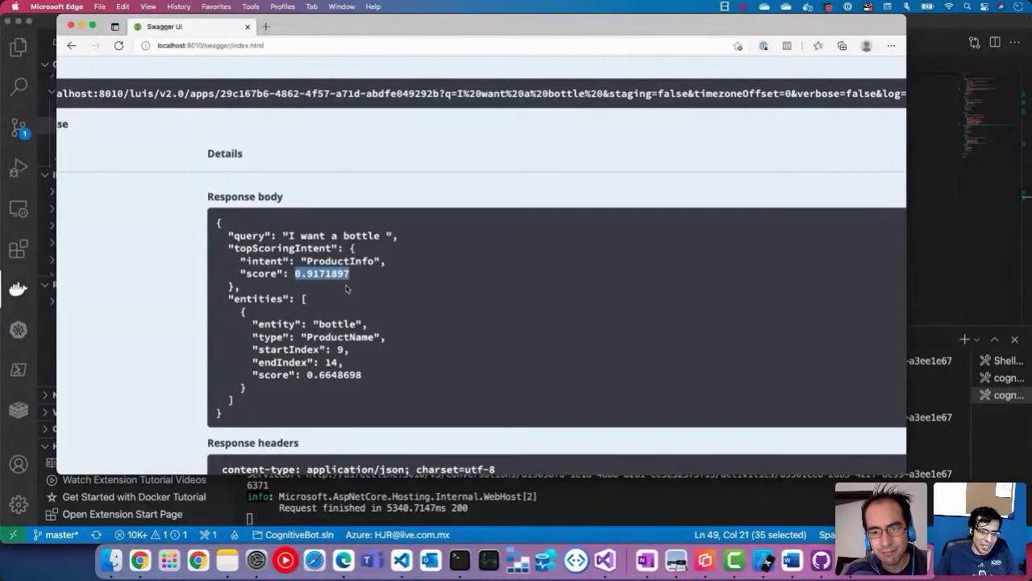
triple_click(335, 273)
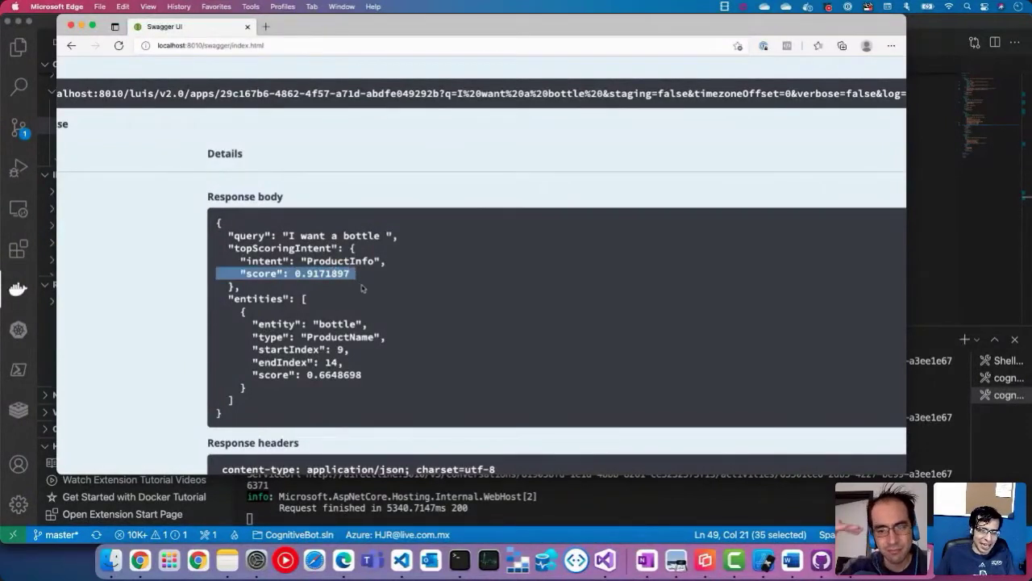
left_click(362, 288)
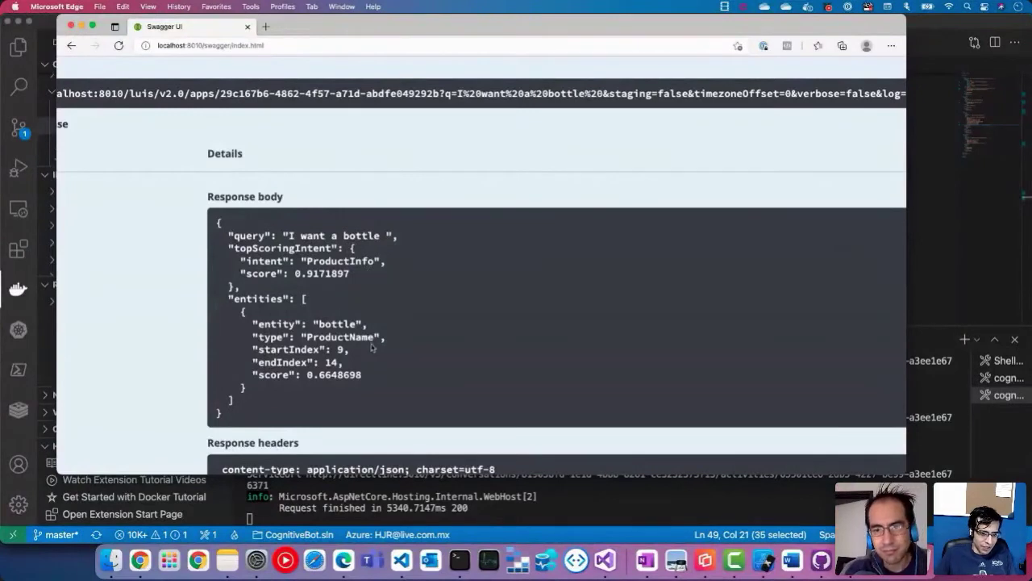
triple_click(337, 324)
left_click(287, 323)
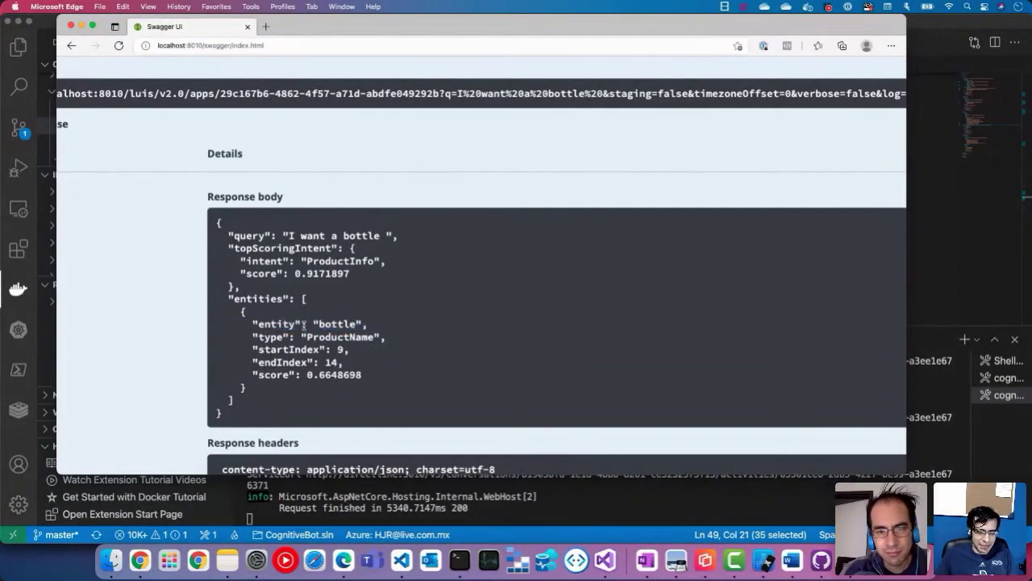
double_click(340, 324)
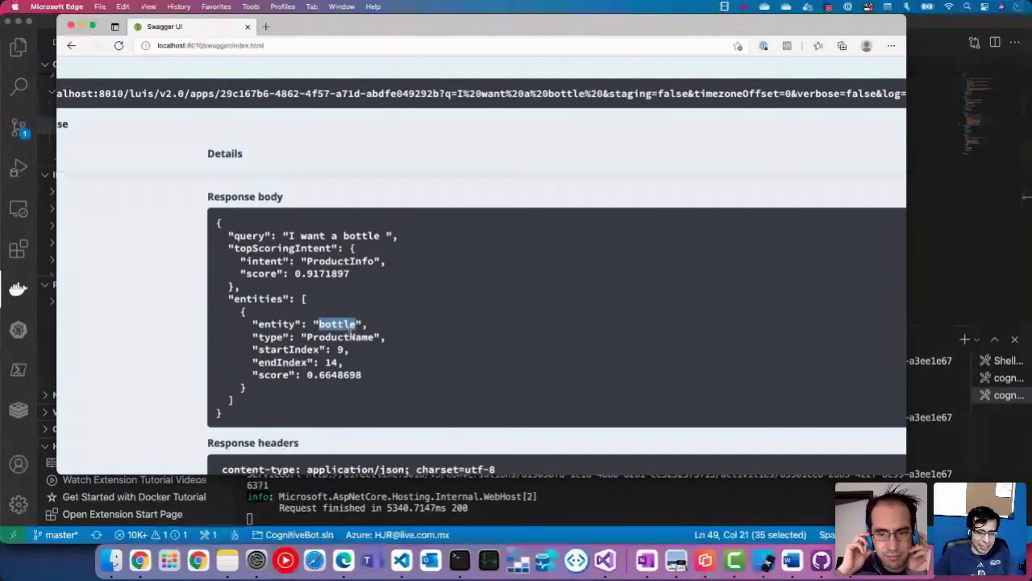
triple_click(344, 323)
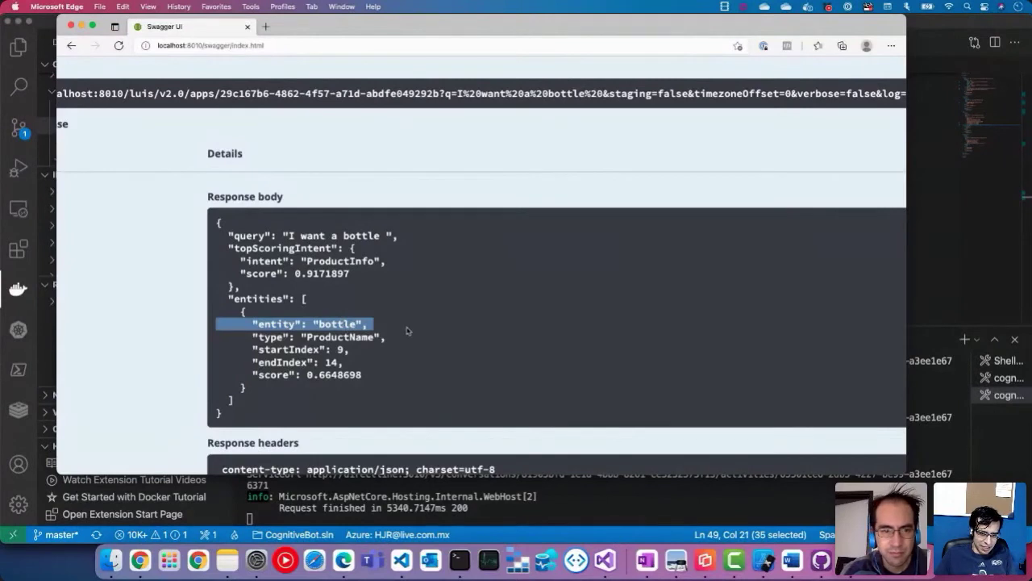
left_click(408, 330)
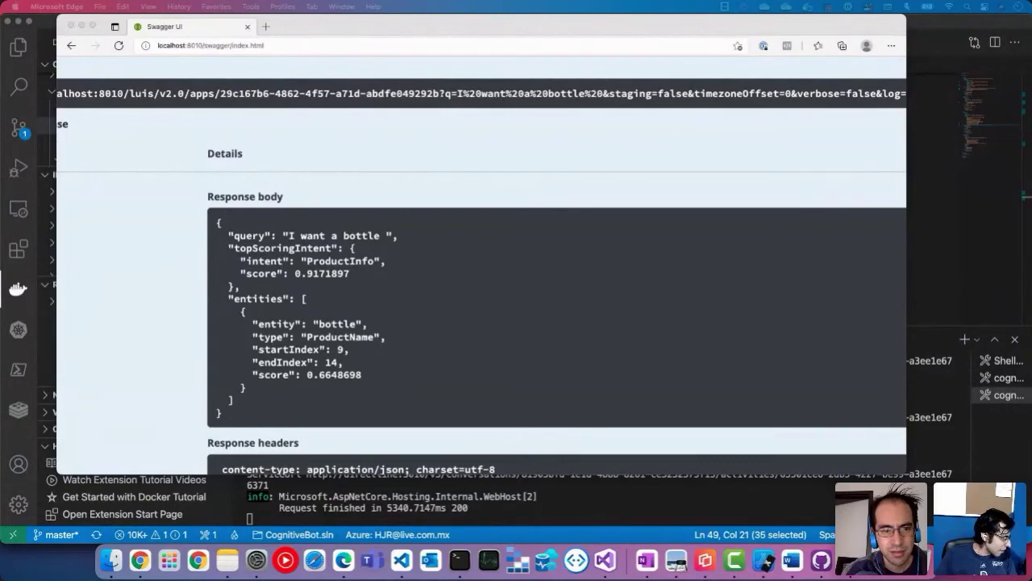
Step: Return from LUIS app settings to the My LUIS apps list, then show Azure Cognitive Services
left_click(387, 58)
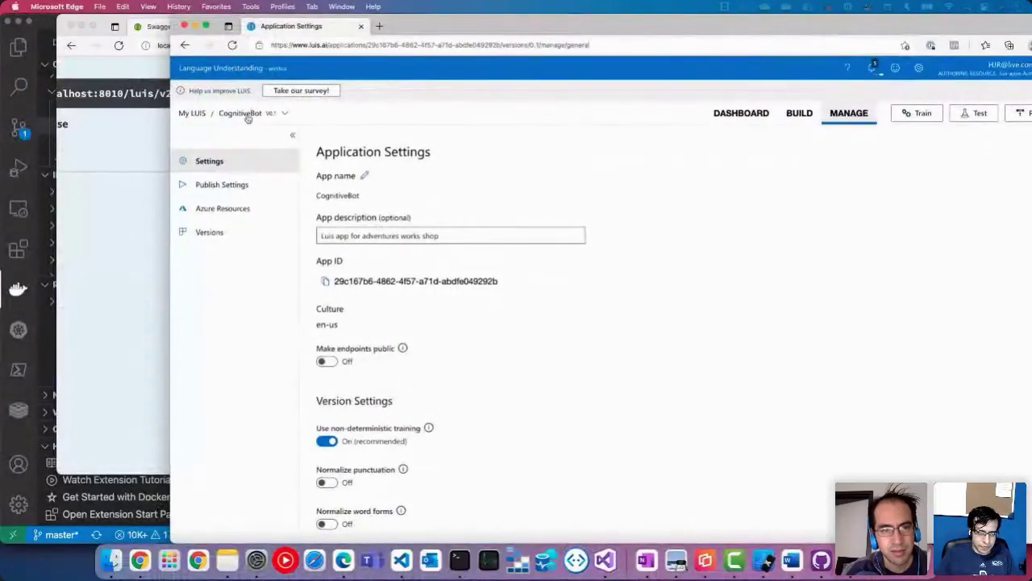
left_click(199, 116)
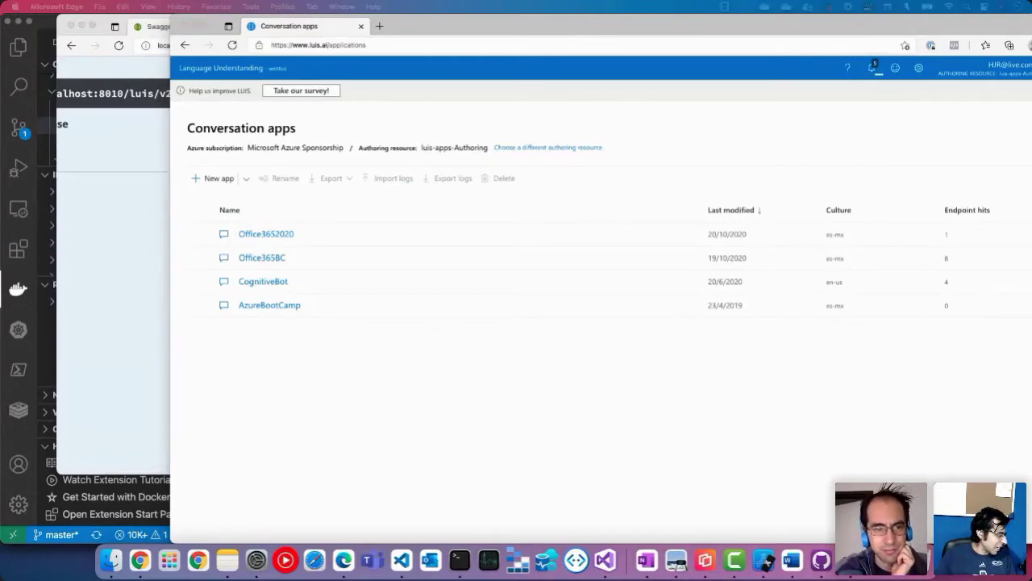
key("super+Tab")
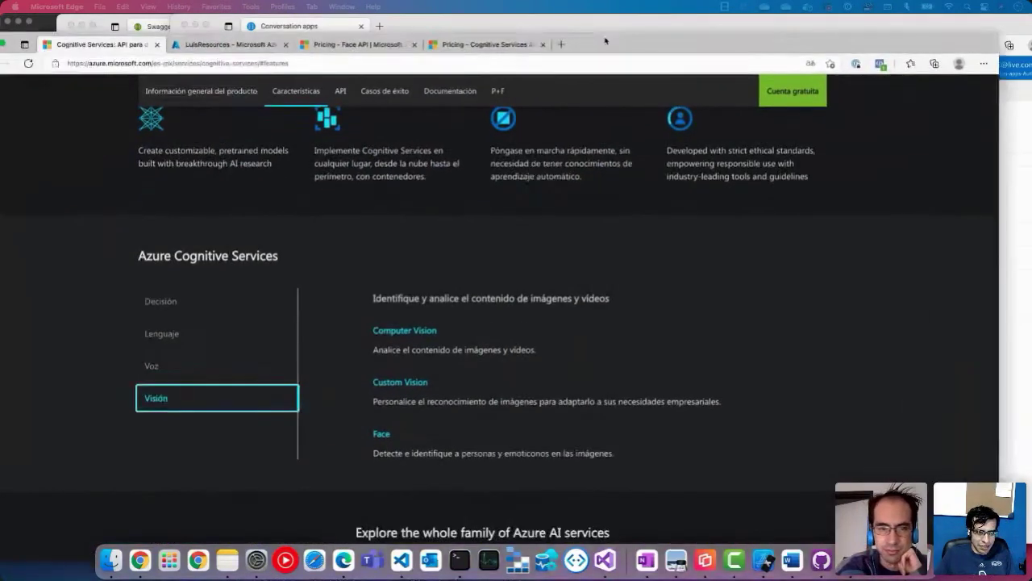
Step: Show the luis-apps resource in LuisResources, then move Azure aside to reveal the LUIS apps list
left_click(235, 35)
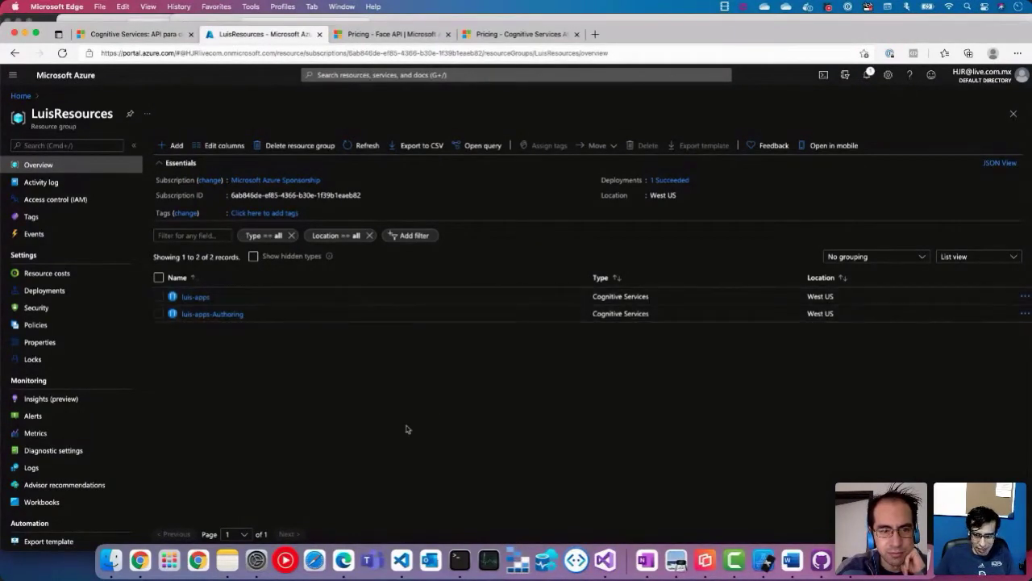
double_click(614, 298)
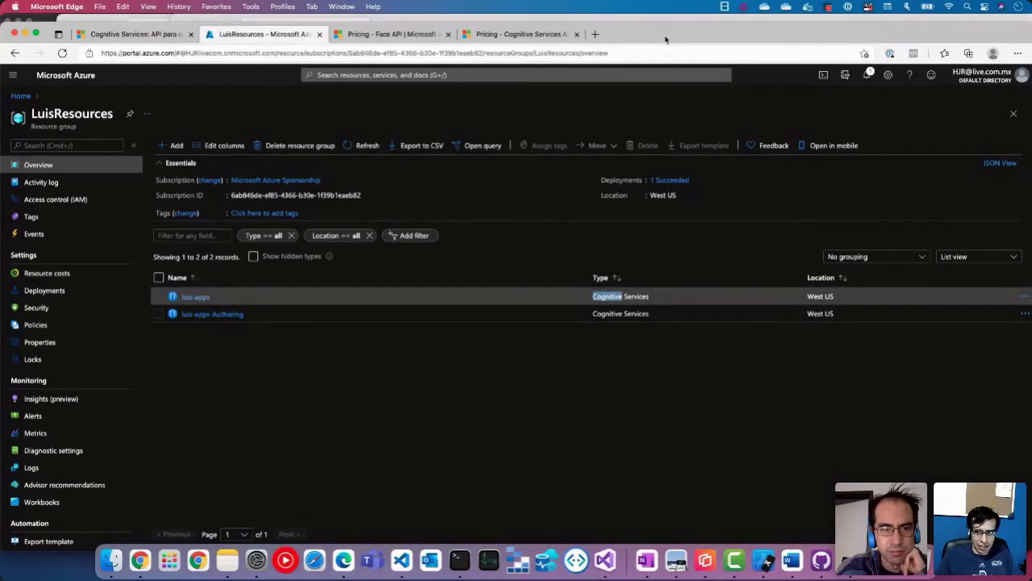
left_click_drag(664, 41, 660, 116)
left_click(618, 76)
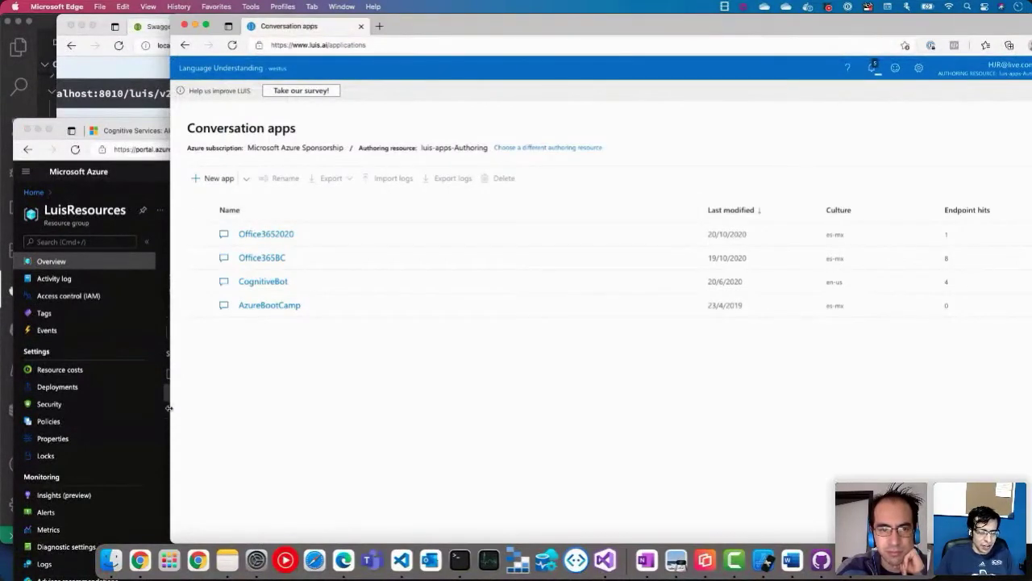
Step: Widen the LUIS window and open the CognitiveBot app's Intents list
left_click_drag(168, 408, 0, 408)
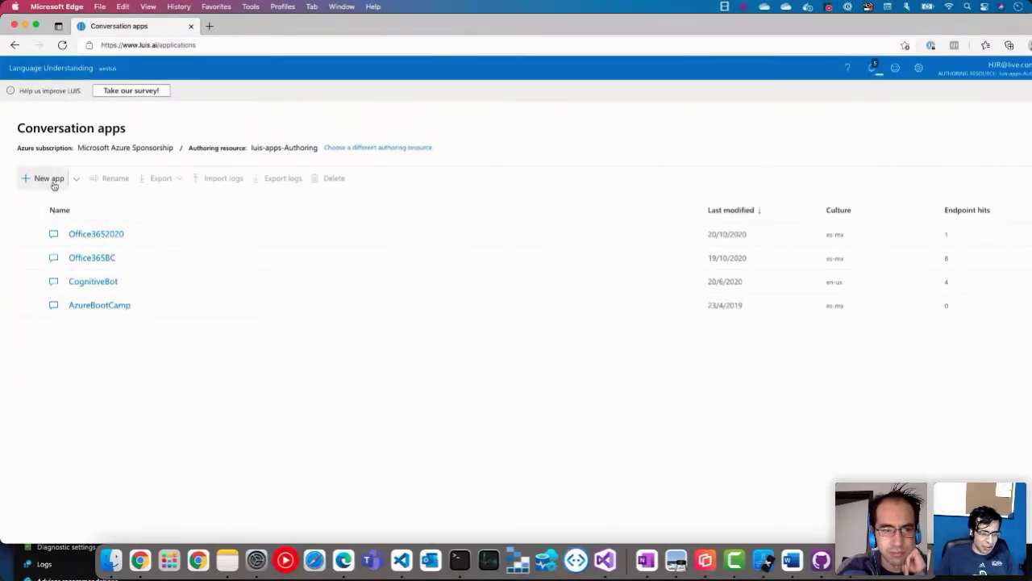
left_click(92, 282)
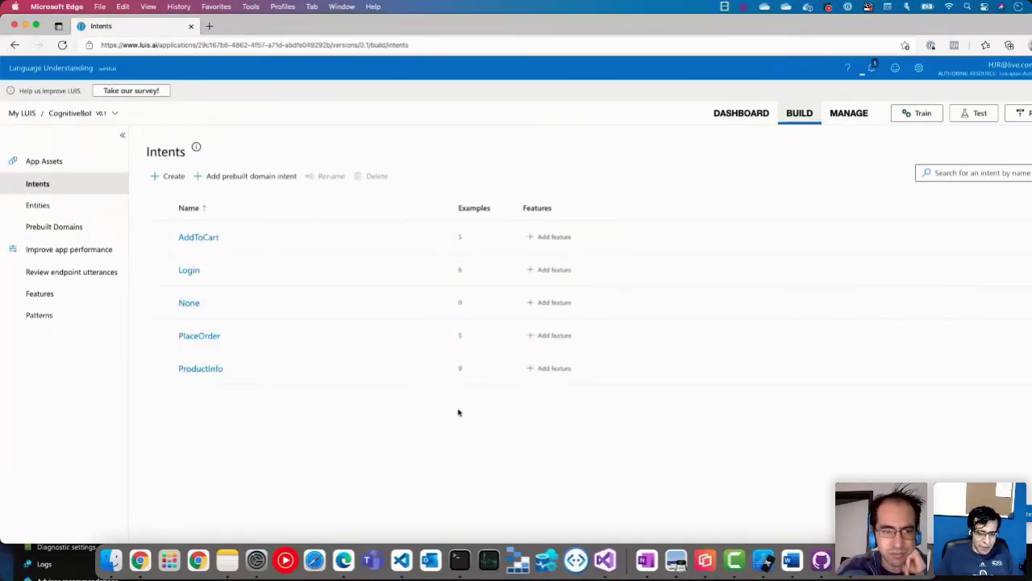
scroll(458, 412, "up", 5)
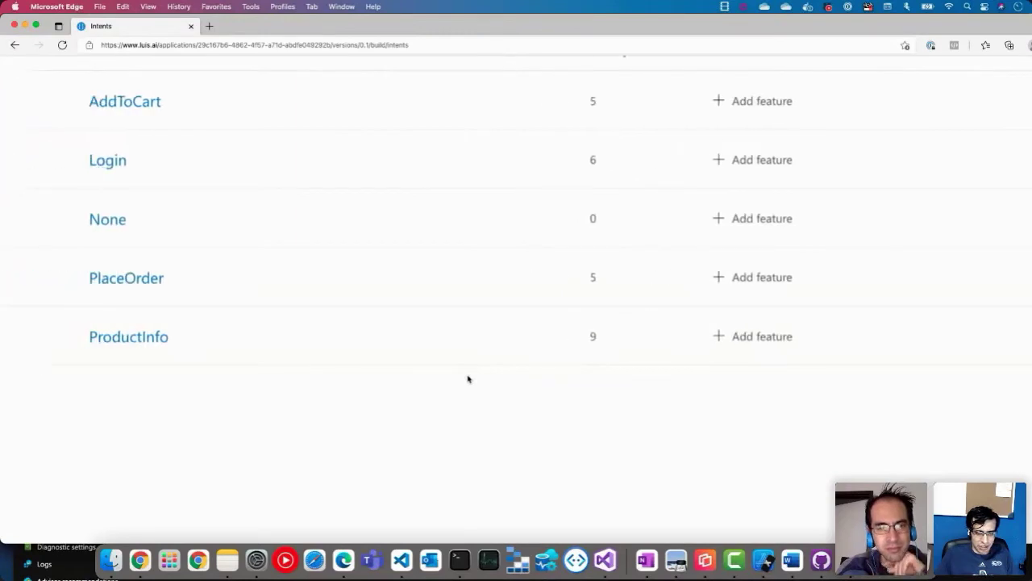
scroll(468, 379, "left", 2)
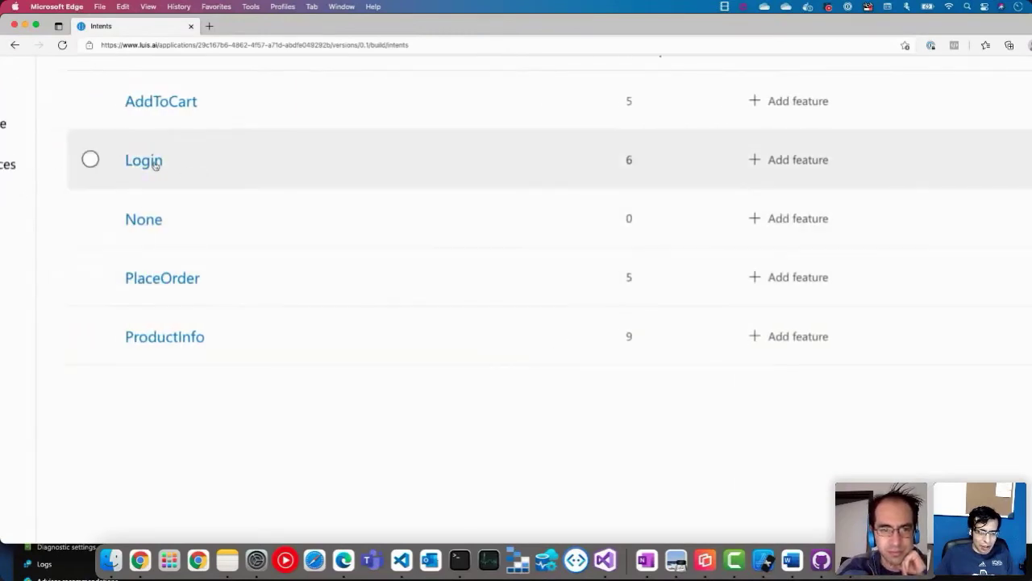
Step: Open the Login intent and scroll through its email-labelled example utterances
left_click(153, 161)
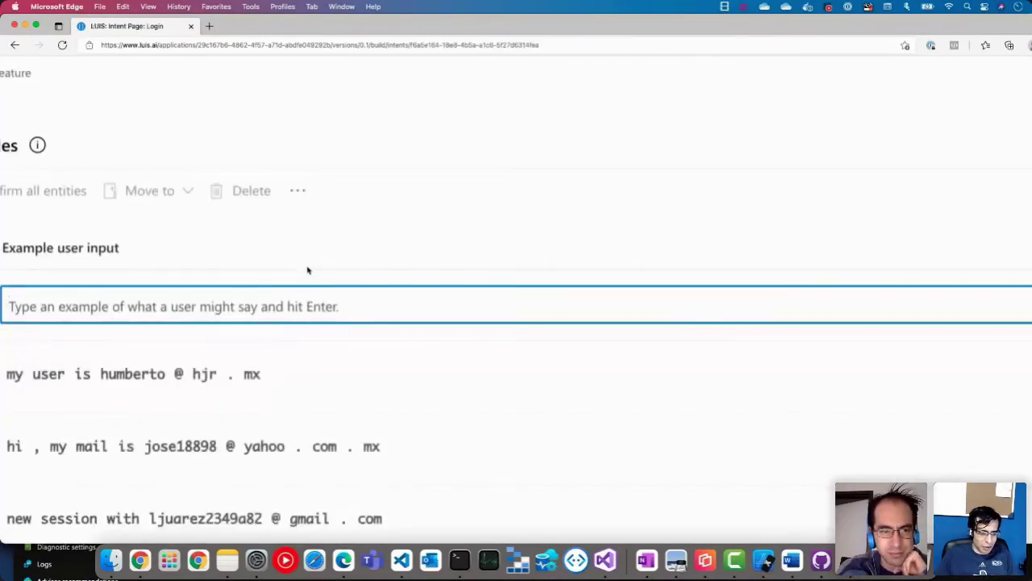
scroll(307, 270, "left", 3)
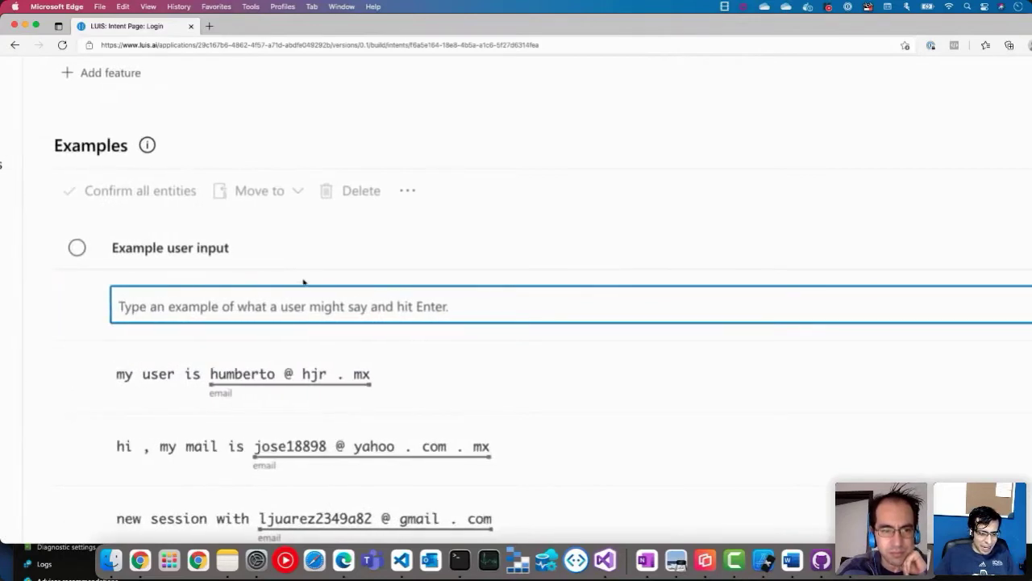
scroll(208, 363, "down", 3)
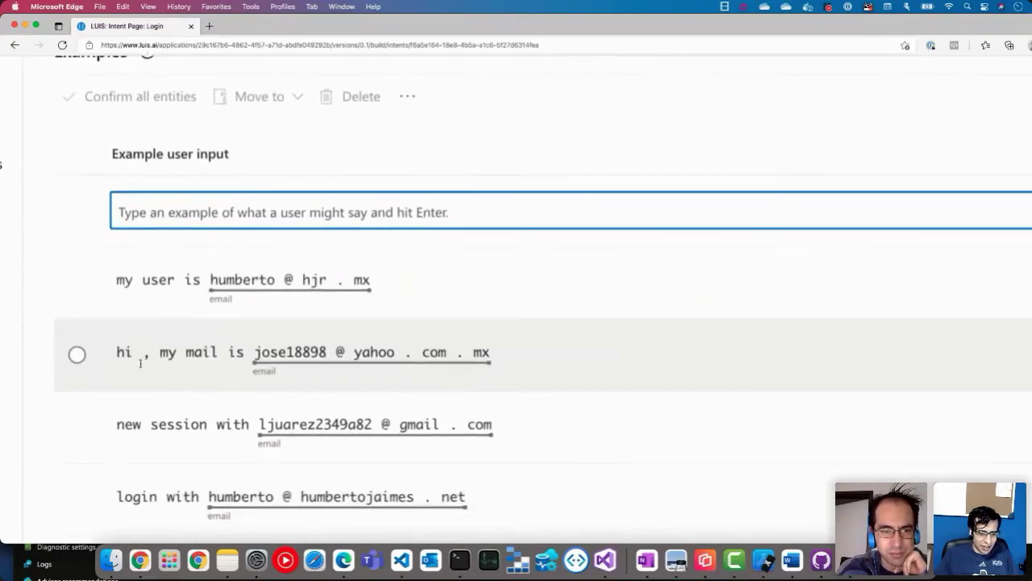
scroll(226, 355, "down", 2)
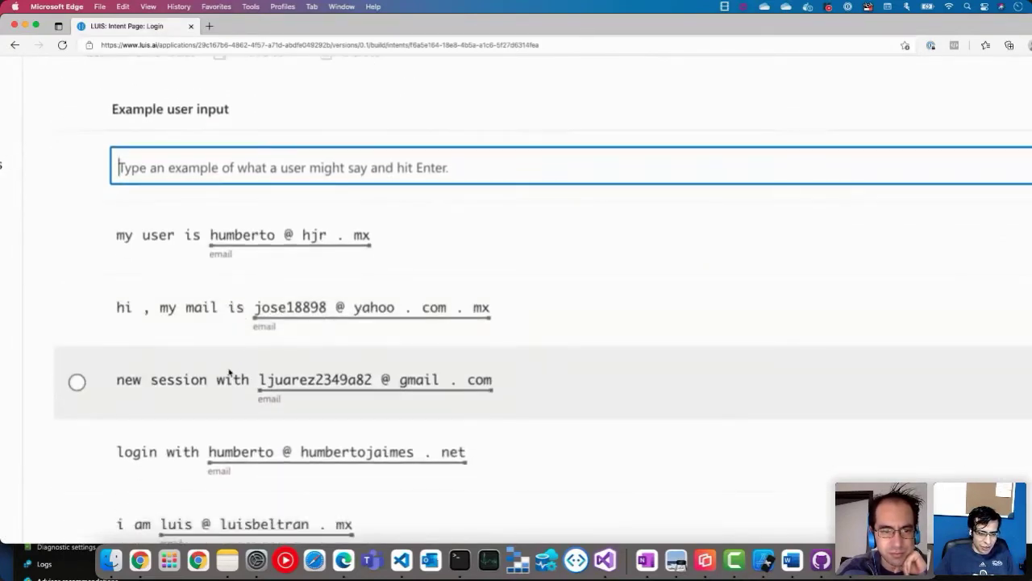
scroll(129, 437, "down", 1)
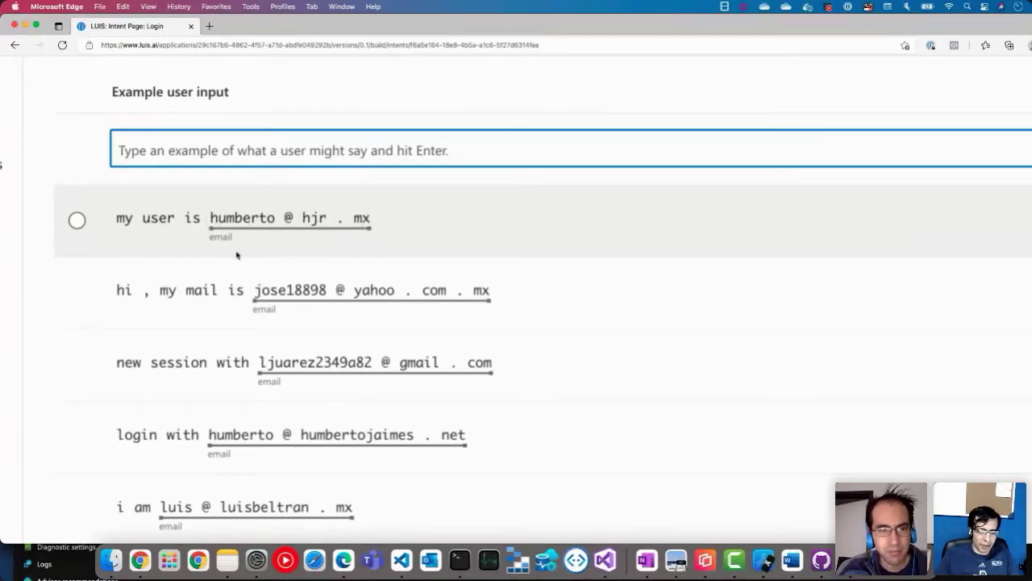
Step: Open the entity labelling menu on the word 'user', dismiss it unchanged, and reset the zoom
mouse_move(228, 243)
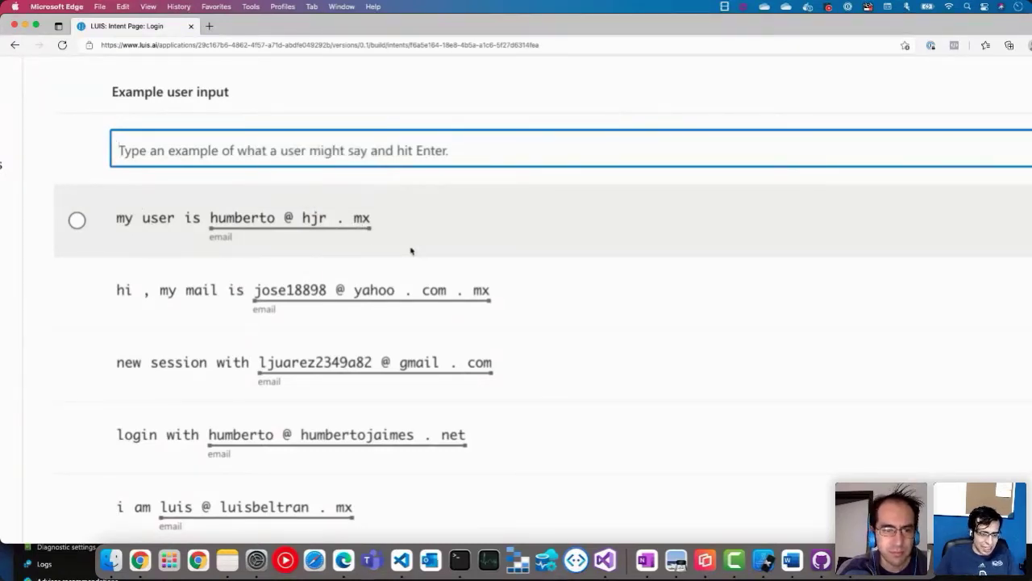
left_click(150, 225)
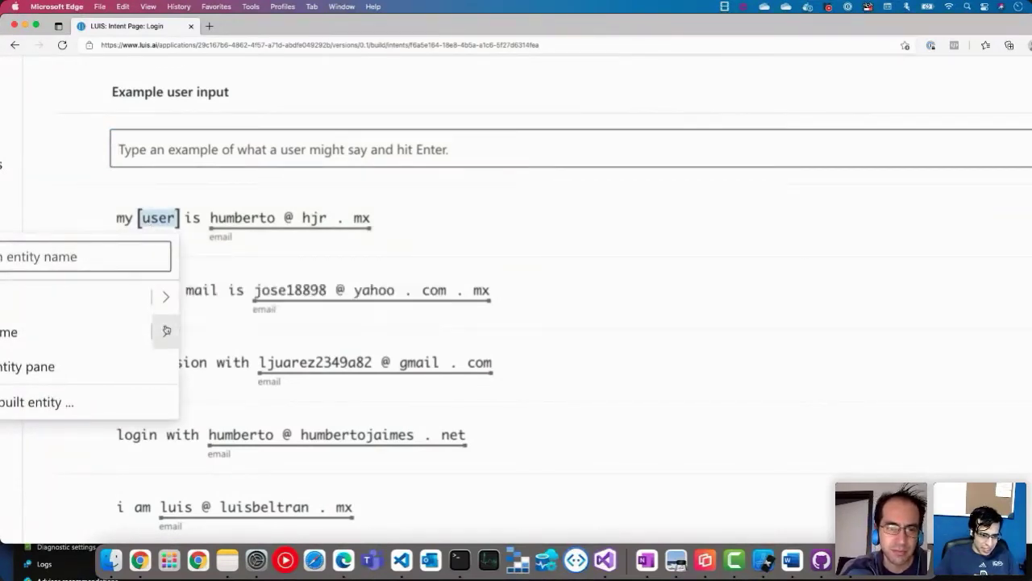
mouse_move(166, 330)
key("super+0")
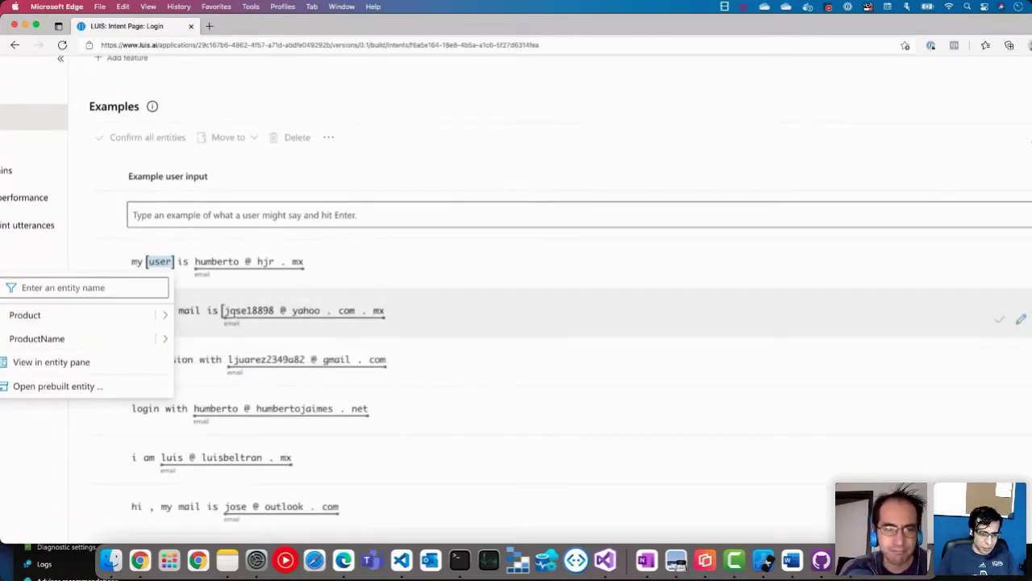
left_click(518, 173)
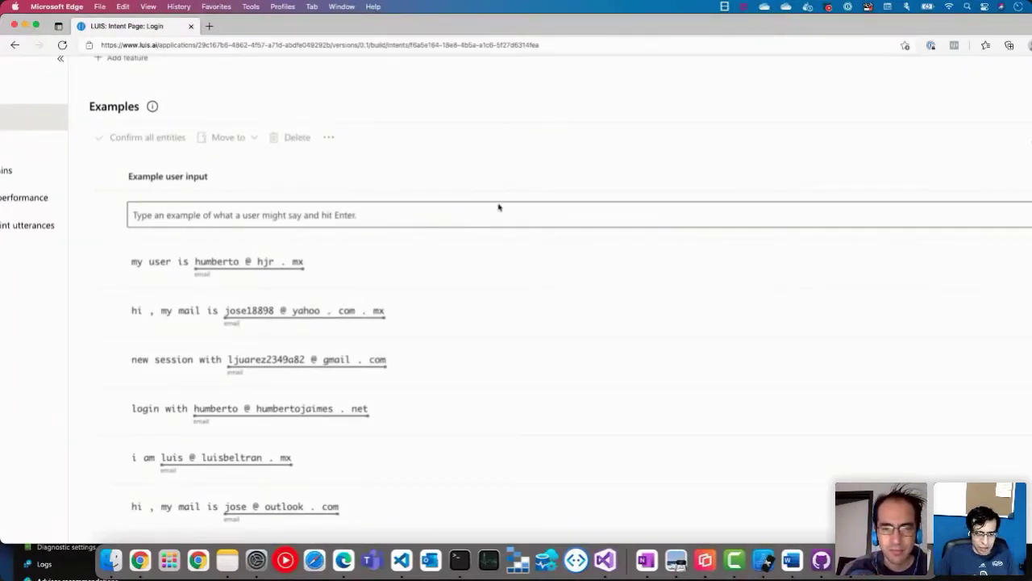
key("super+0")
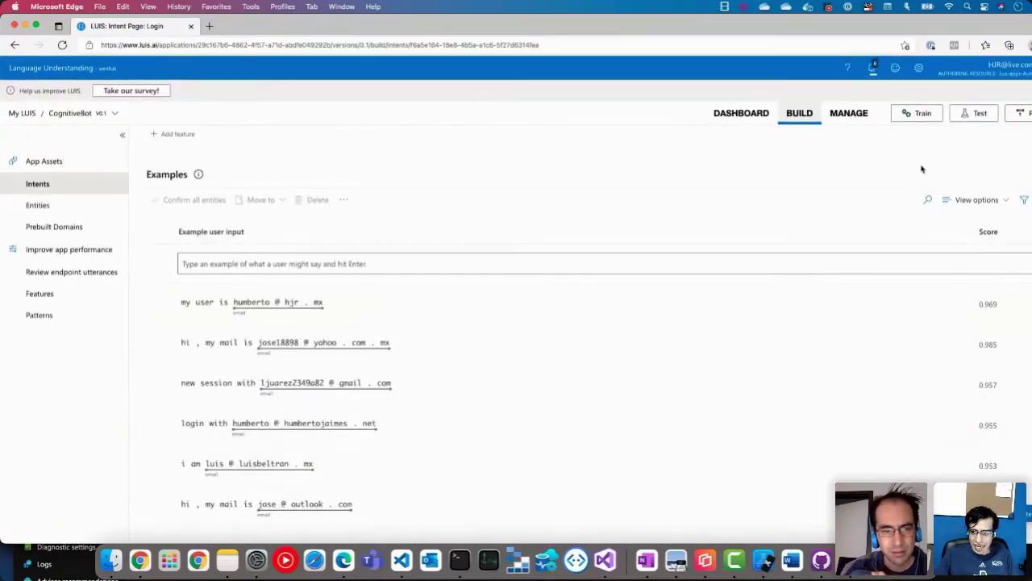
Step: Open the Test panel and fit the browser window to the screen
left_click(976, 113)
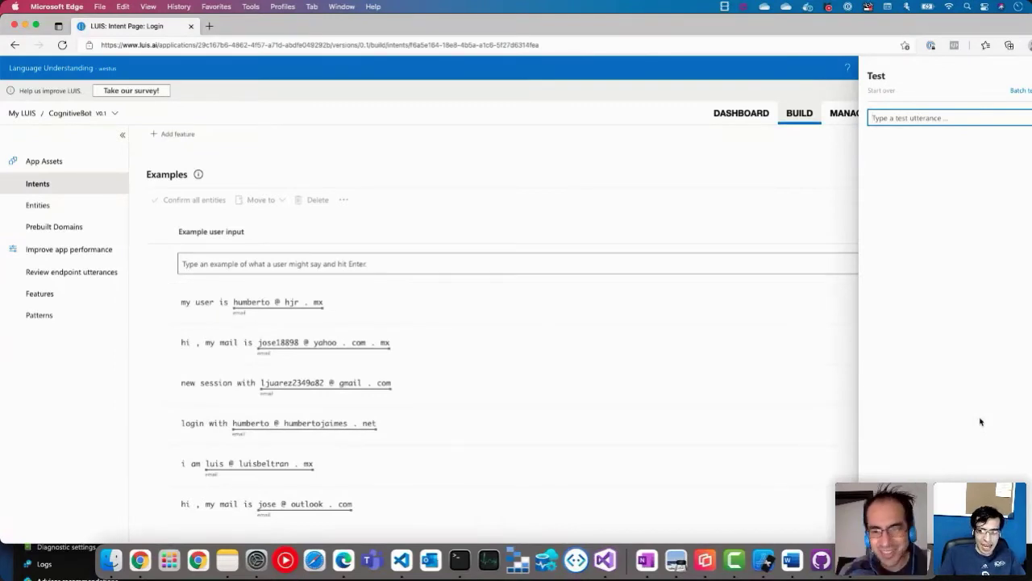
left_click(765, 164)
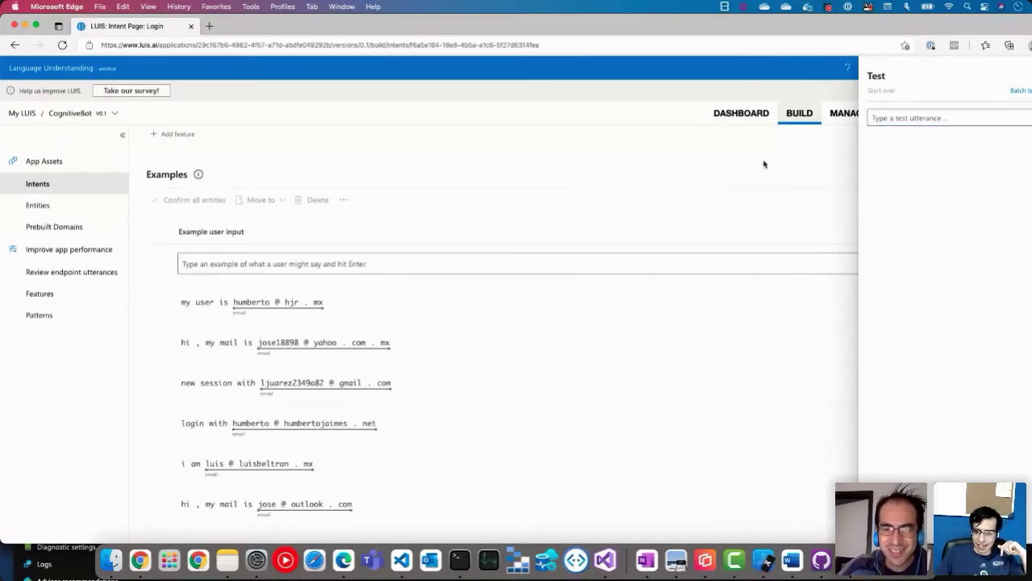
double_click(922, 29)
left_click(1017, 77)
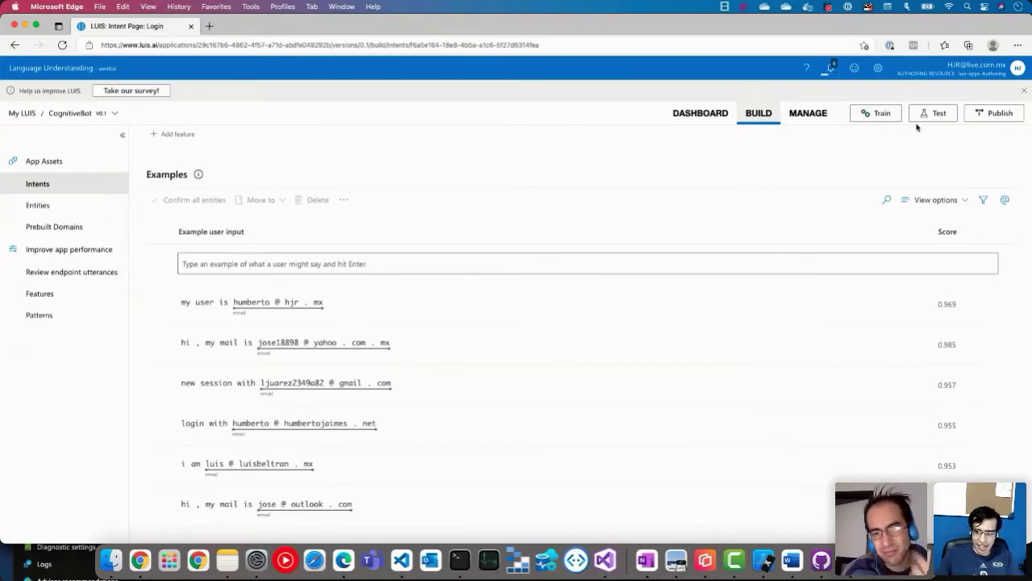
left_click(925, 116)
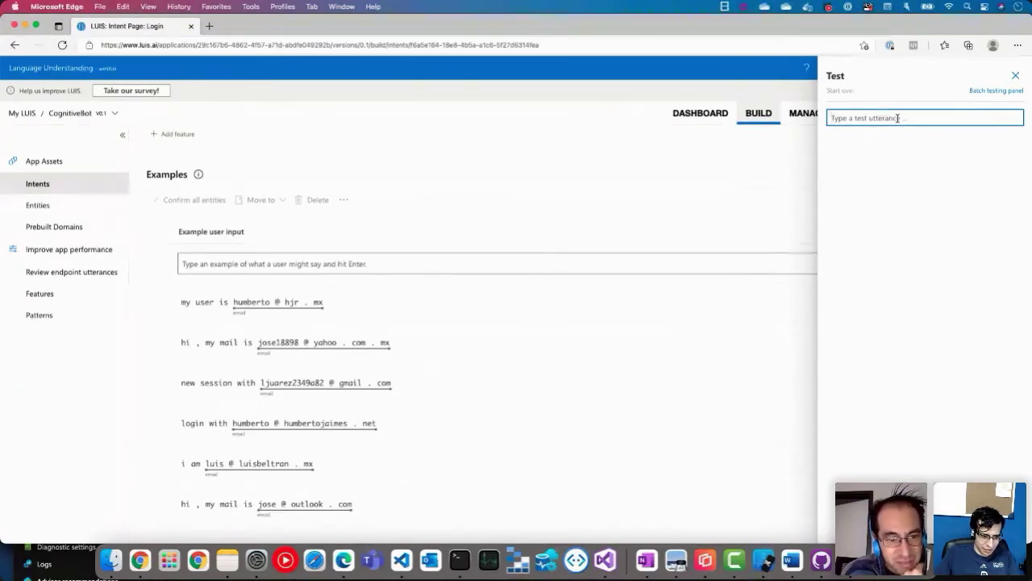
Step: Test 'hello, start with' plus an e-mail address and inspect the Login prediction
type("hello")
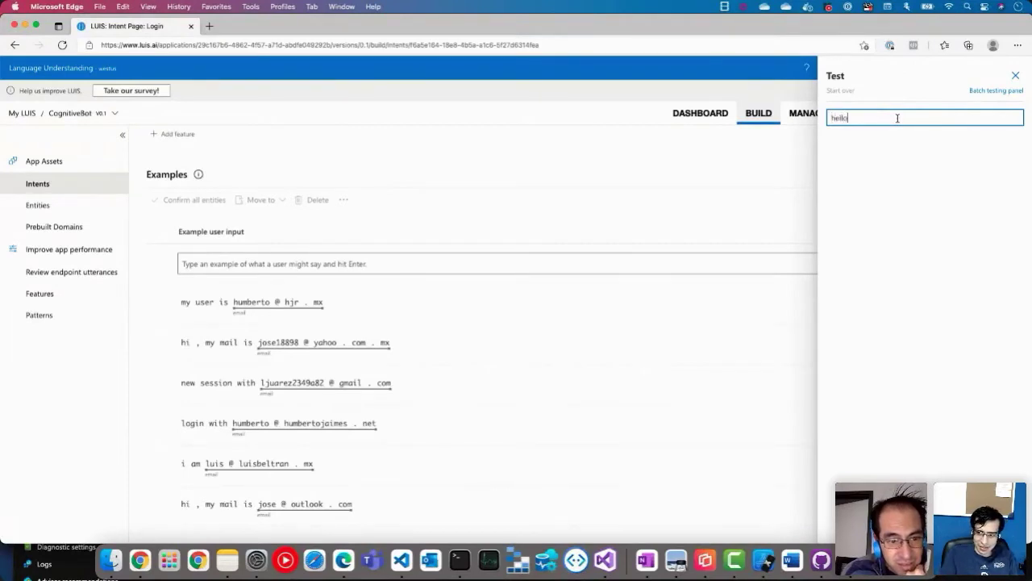
type(", ")
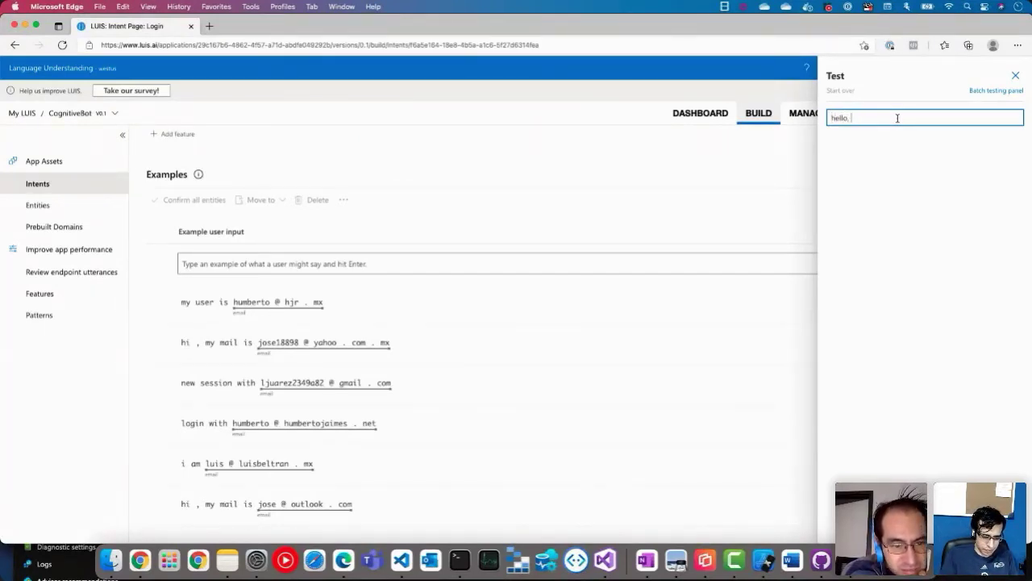
type("start")
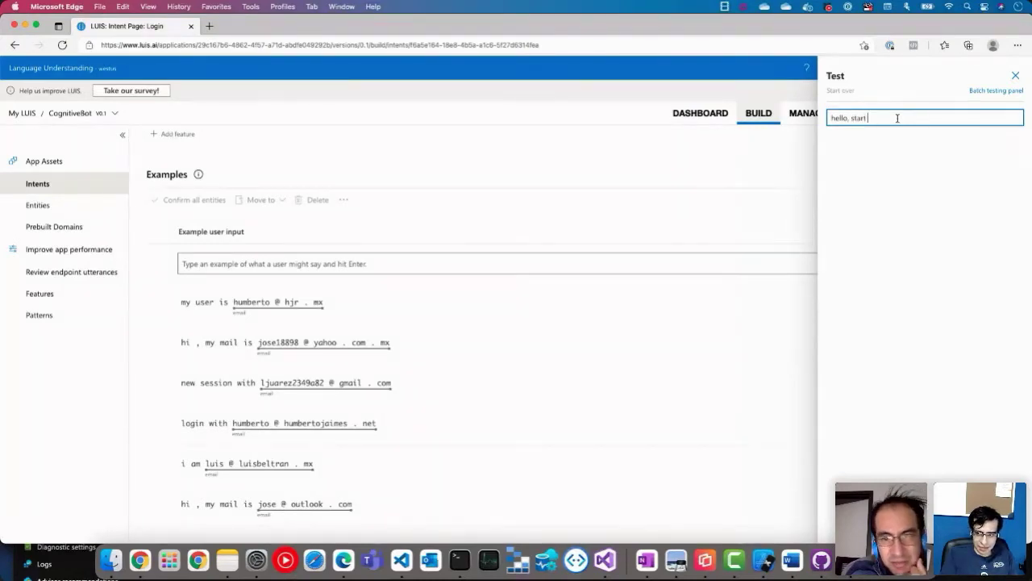
type(" with ")
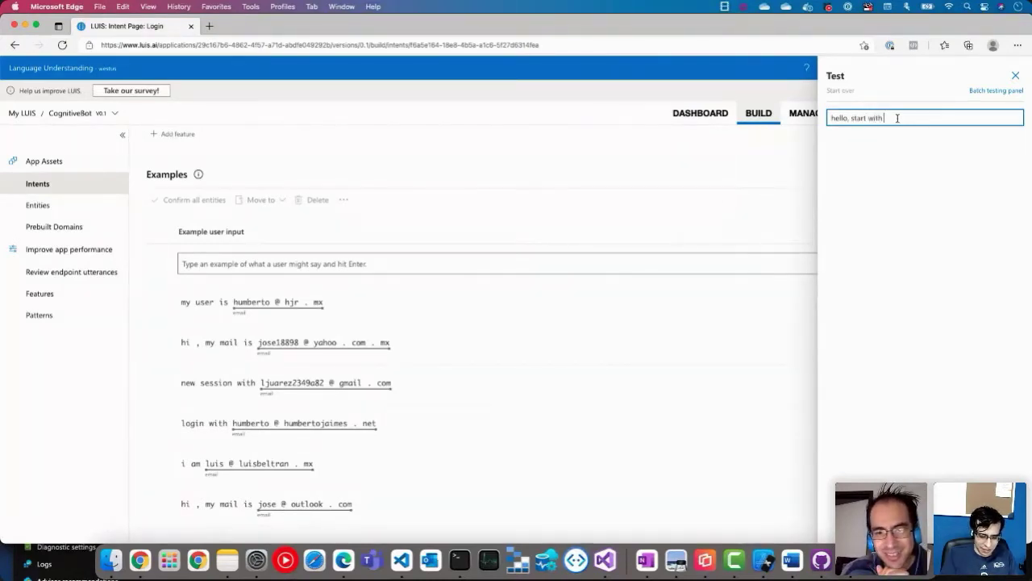
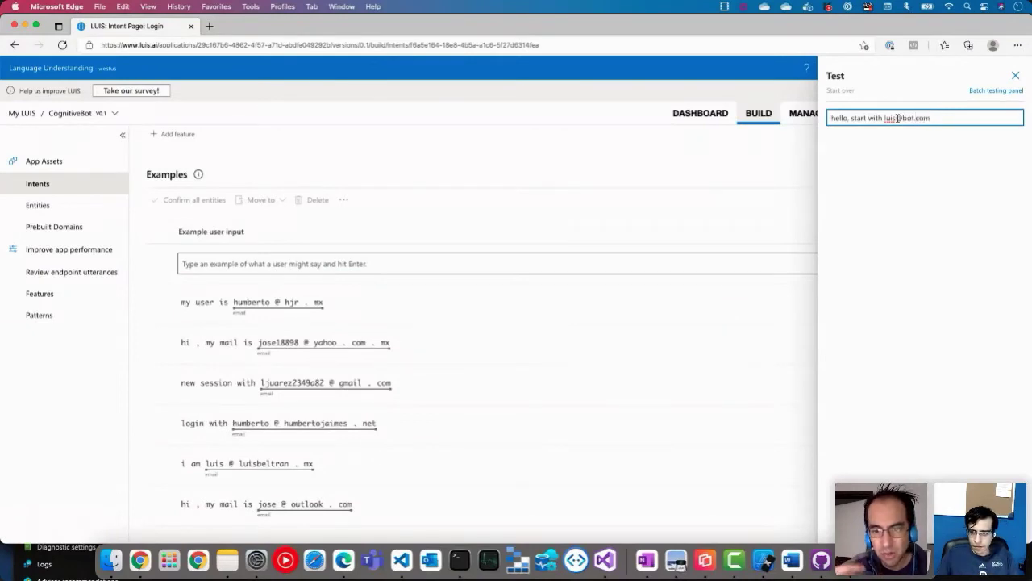
key("Return")
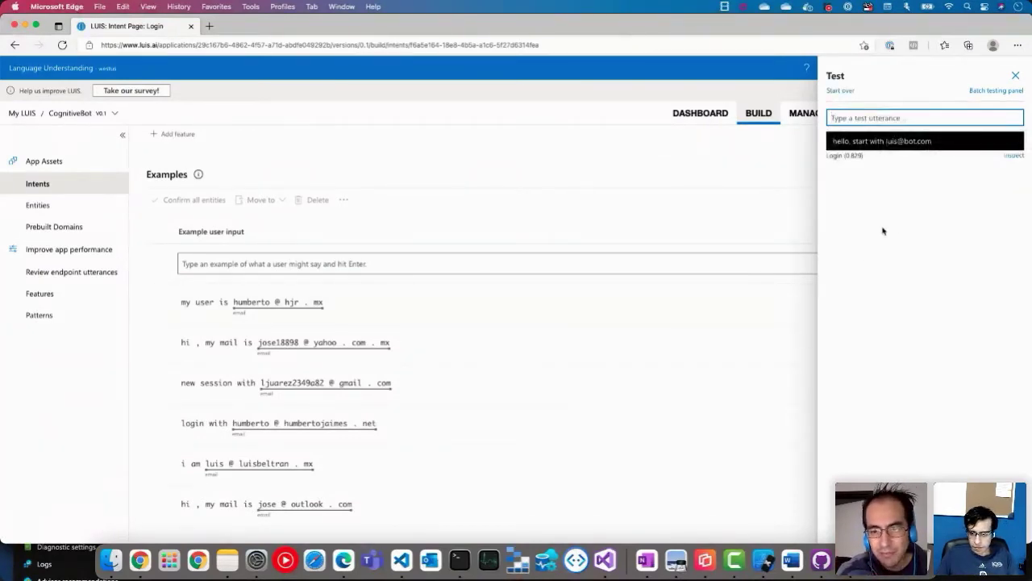
left_click(1017, 161)
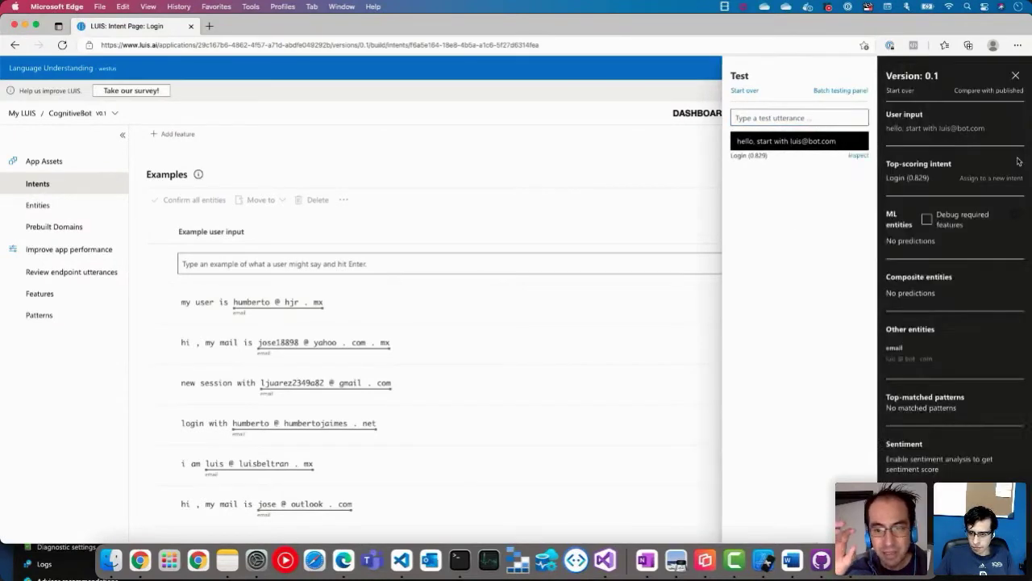
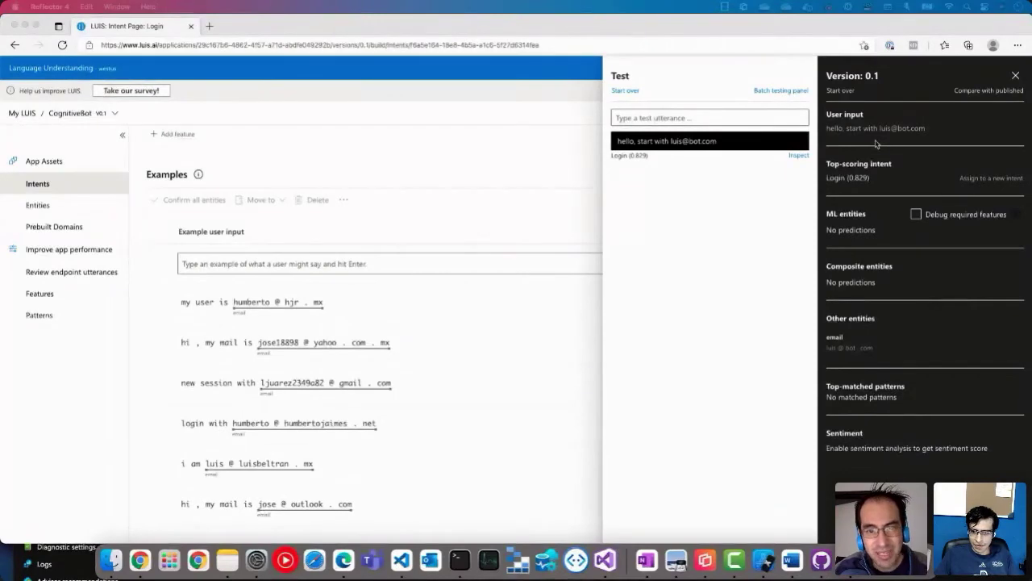
Step: Inspect the Login intent's 0.829 test score and the detected email entity value
left_click(860, 180)
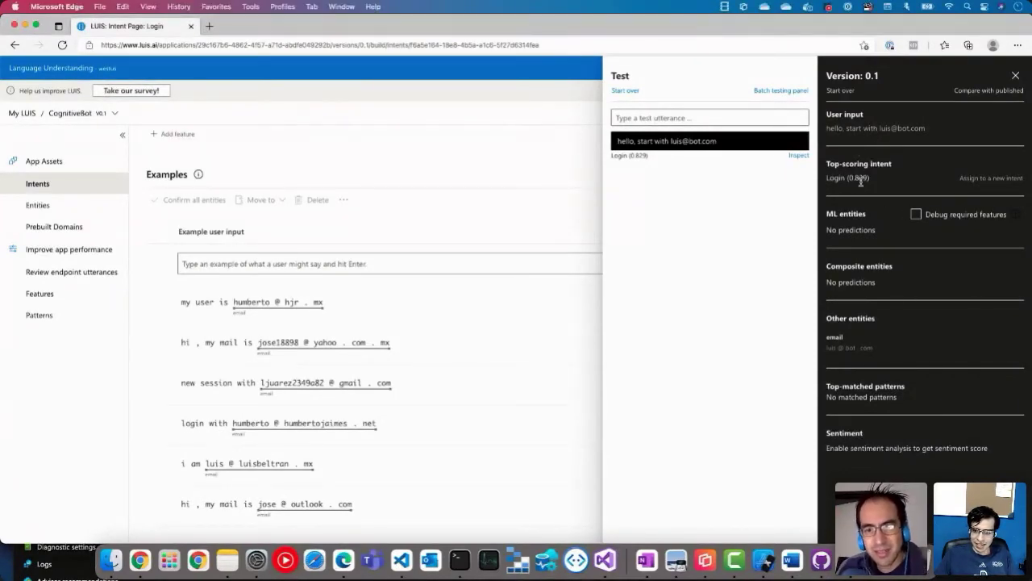
double_click(860, 178)
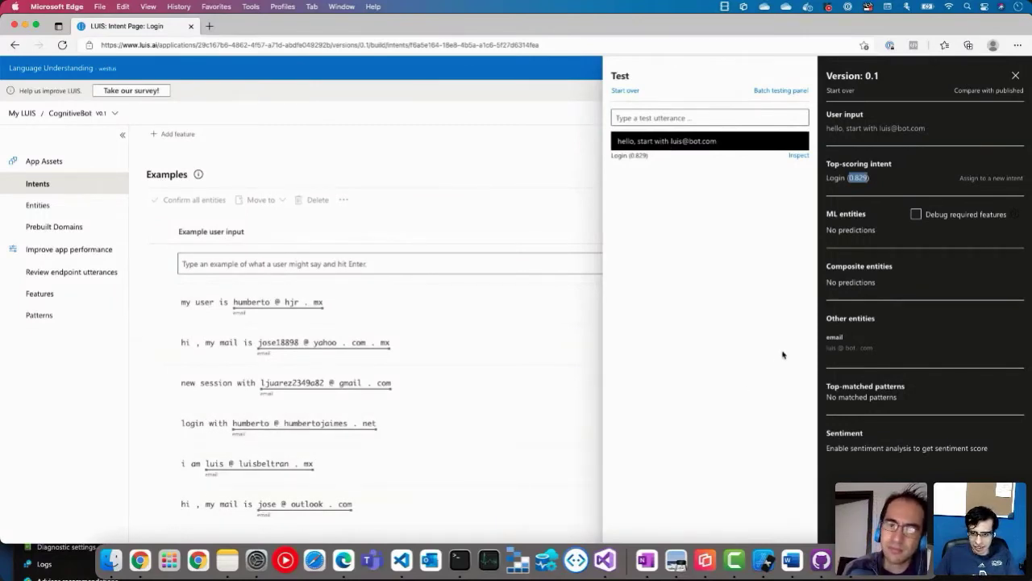
left_click(835, 345)
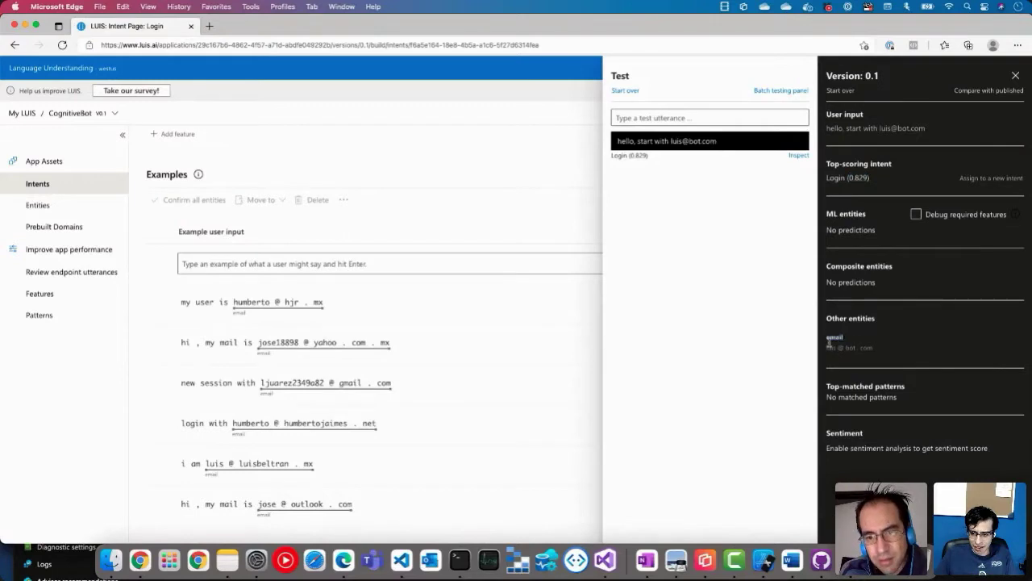
left_click_drag(879, 353, 815, 350)
left_click(882, 368)
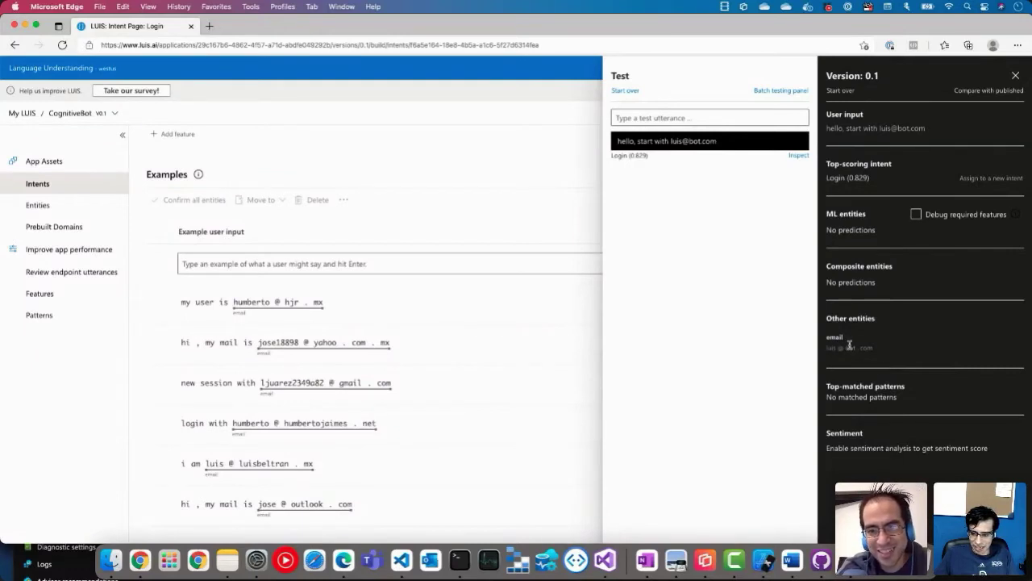
triple_click(851, 345)
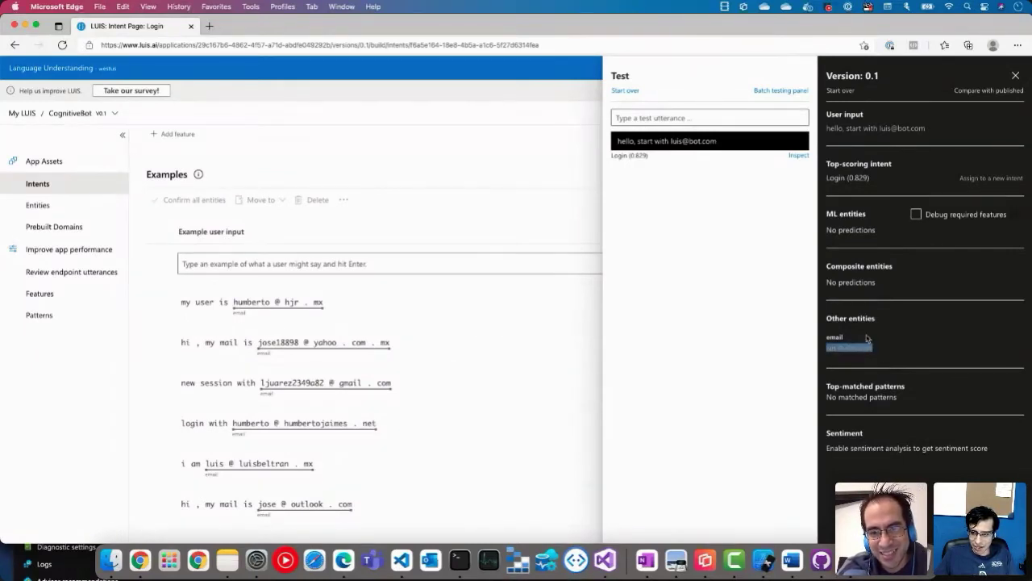
left_click(744, 241)
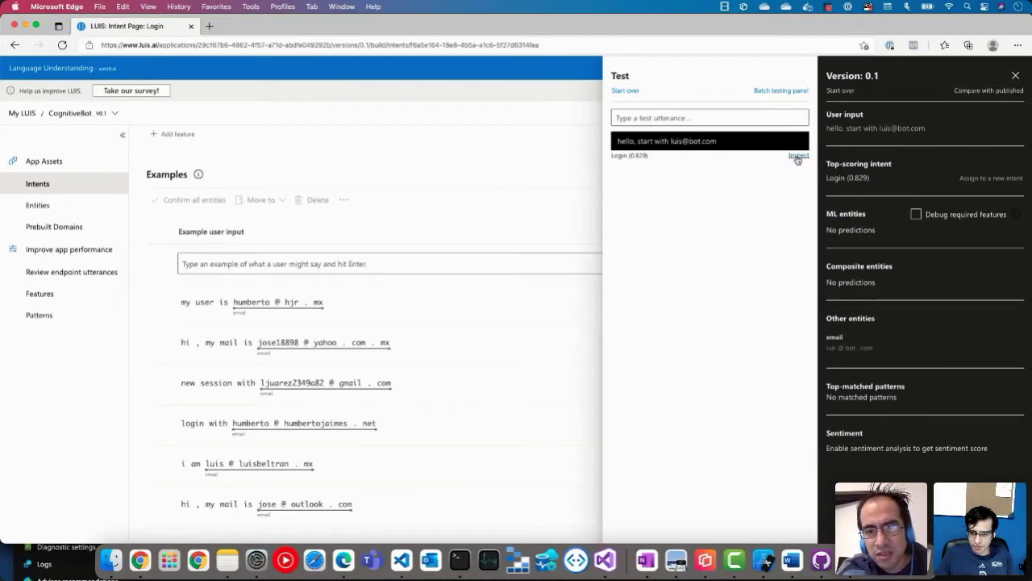
Step: Compare against the published prediction in JSON view, then close the Published, Version and Test panels
left_click(987, 91)
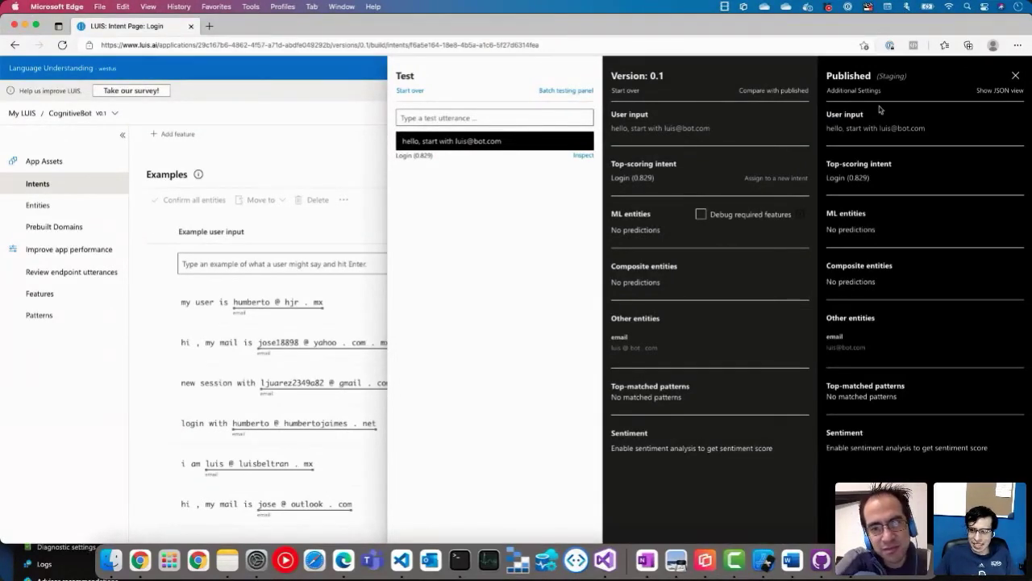
left_click(1002, 90)
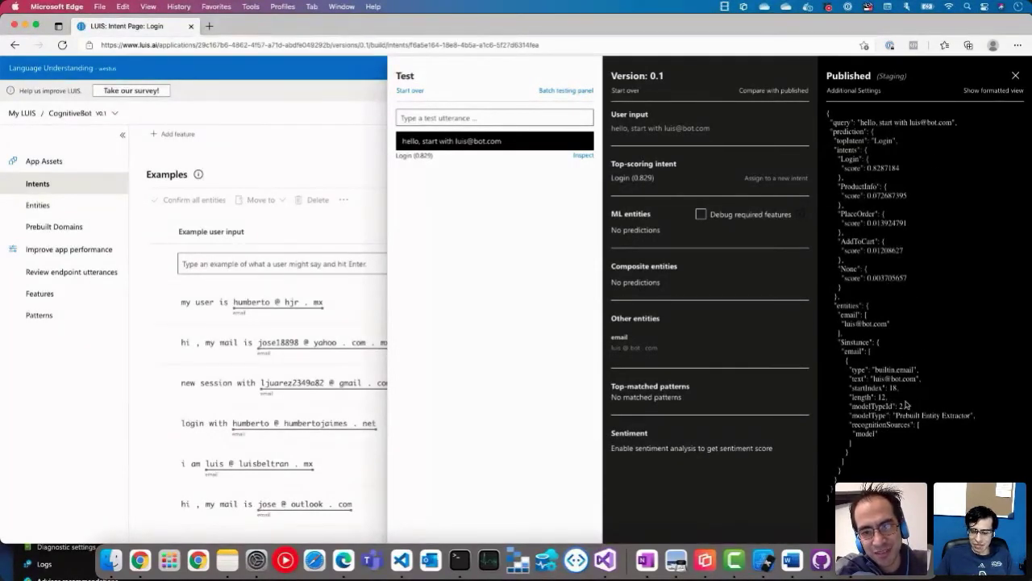
left_click(1016, 75)
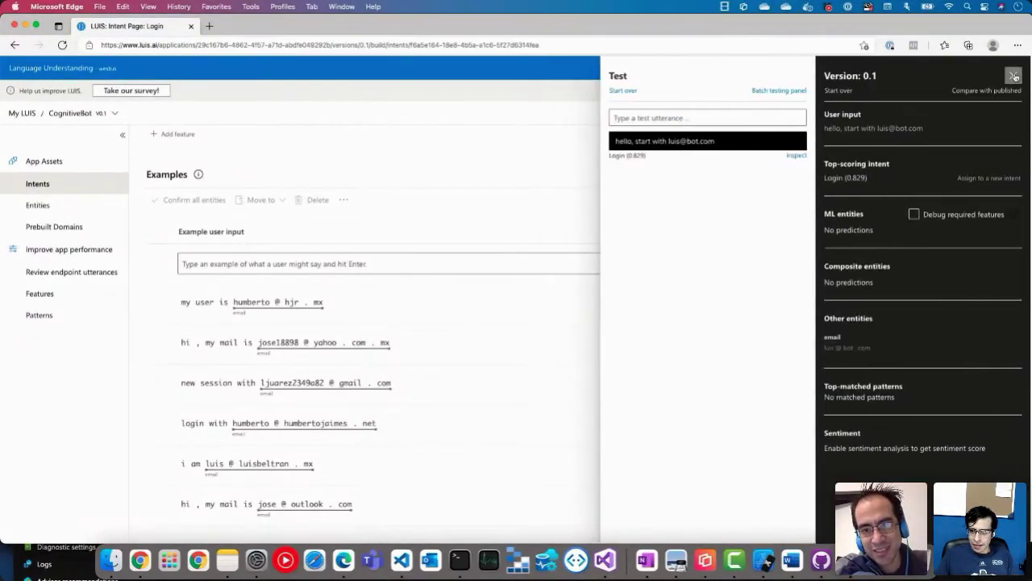
left_click(1016, 75)
left_click(1016, 76)
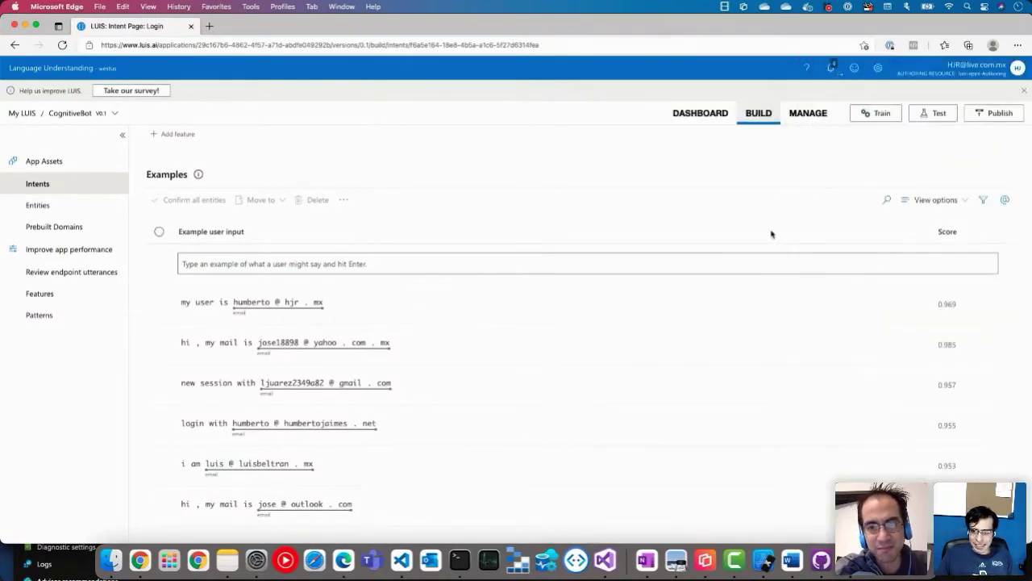
left_click(1001, 116)
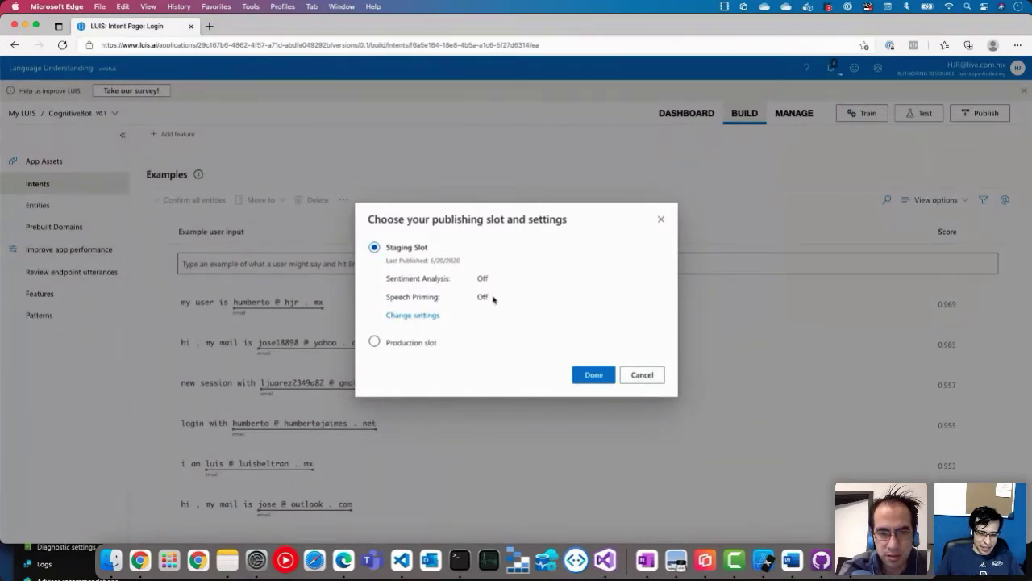
left_click(661, 218)
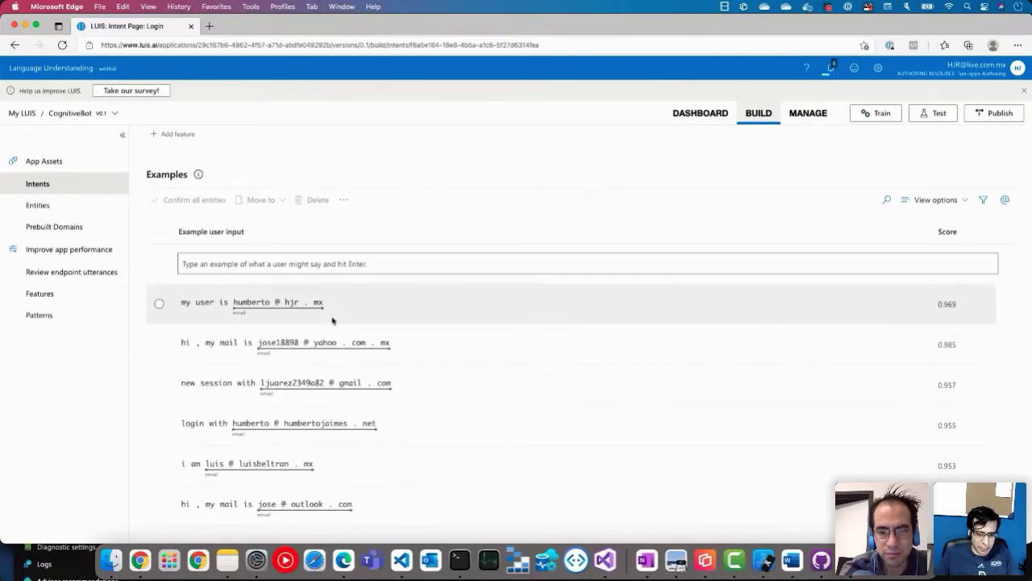
Step: From My LUIS, export CognitiveBot's Production Slot for container
left_click(23, 114)
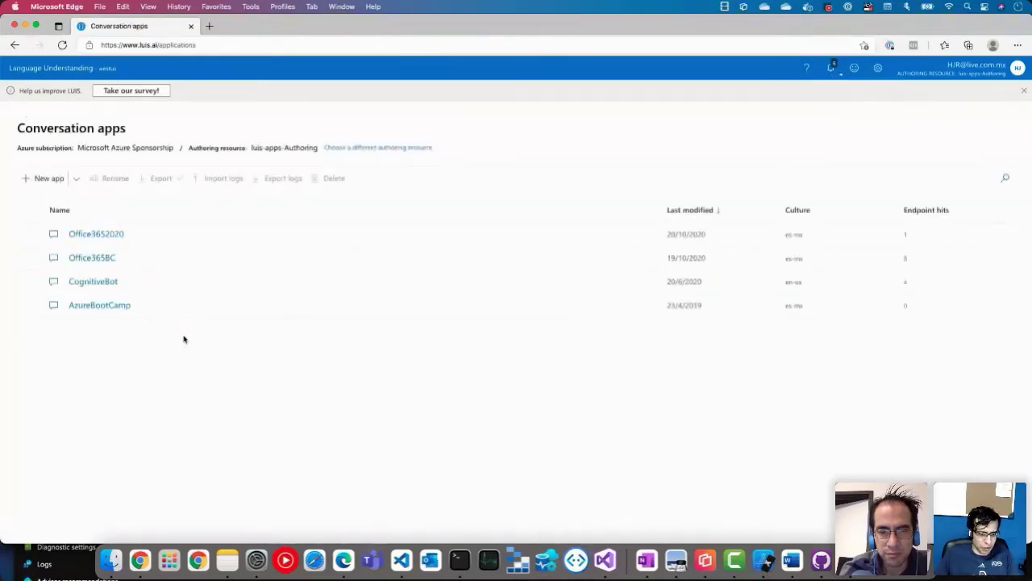
left_click(31, 282)
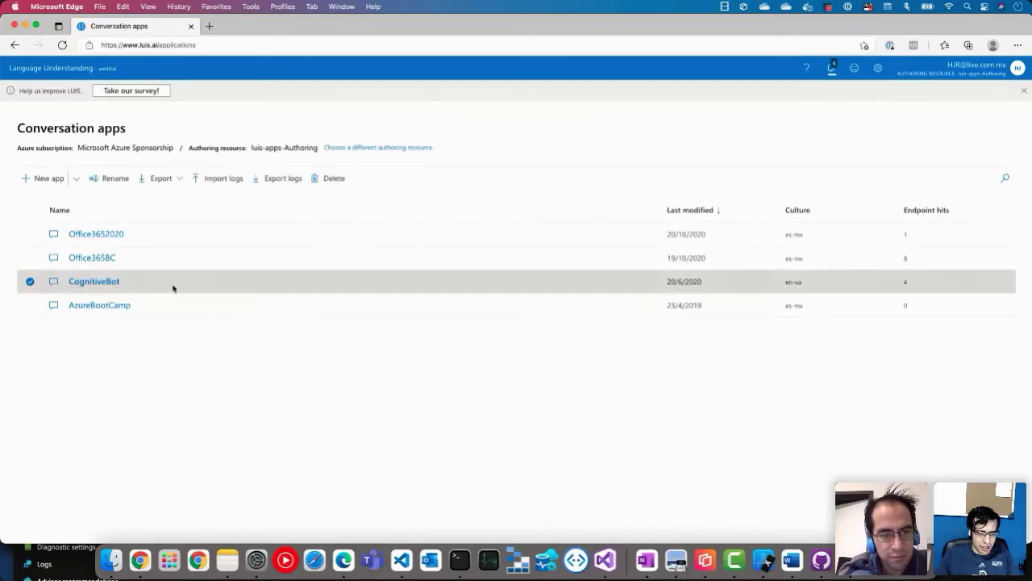
left_click(179, 184)
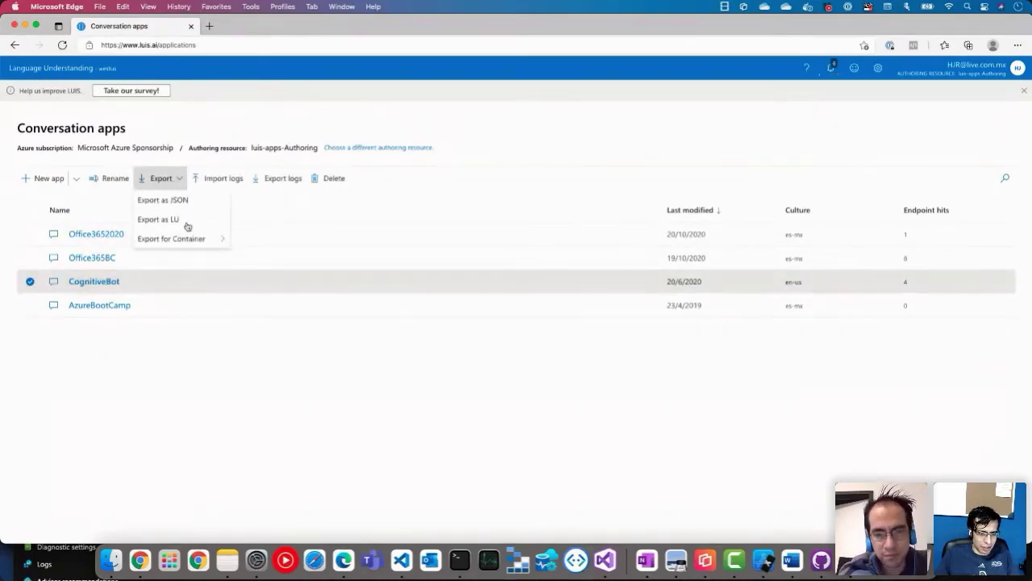
mouse_move(184, 242)
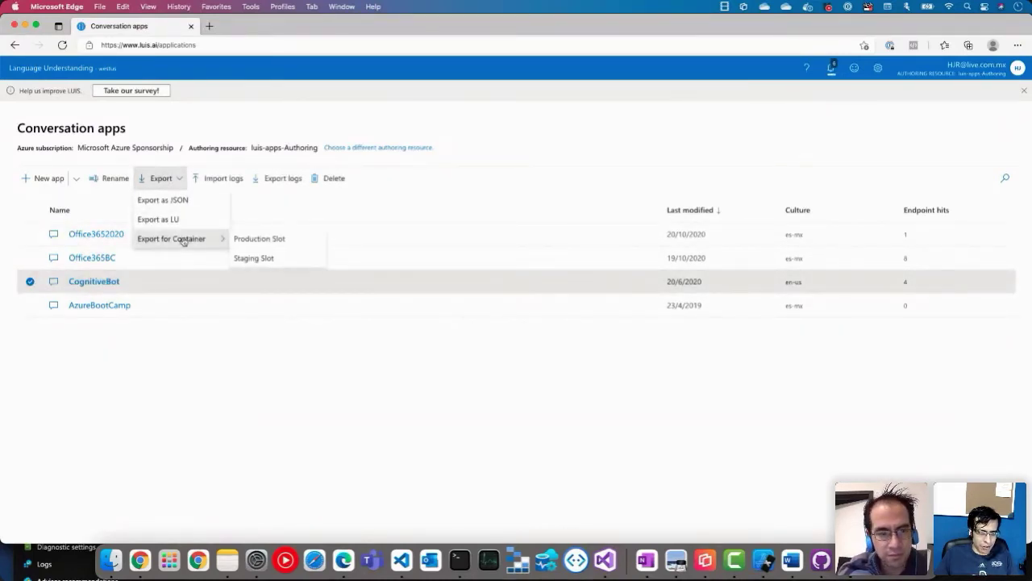
left_click(289, 242)
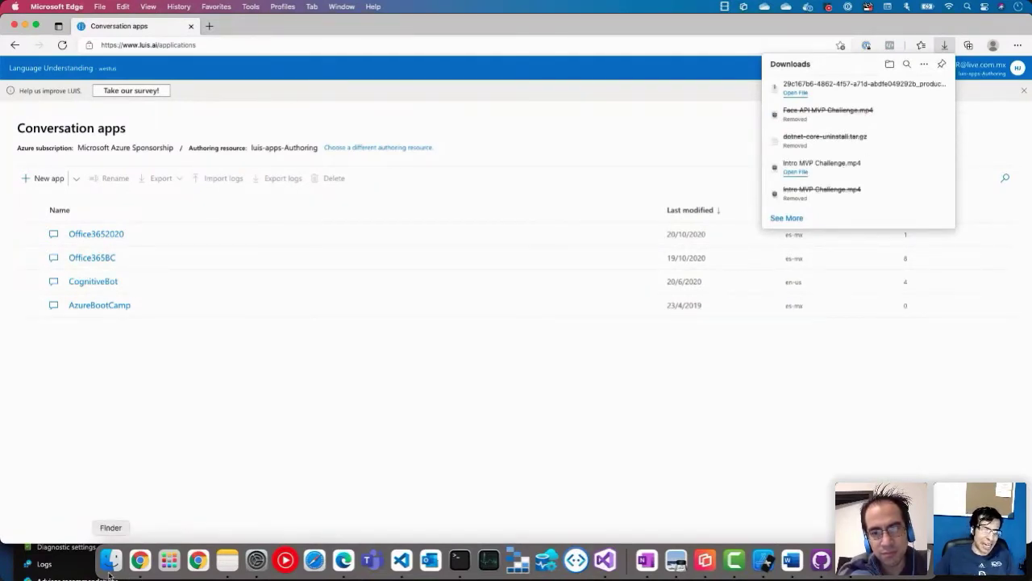
Step: In Finder, navigate to Macintosh HD > Users > LuisModels > MsBuild > input
left_click(109, 573)
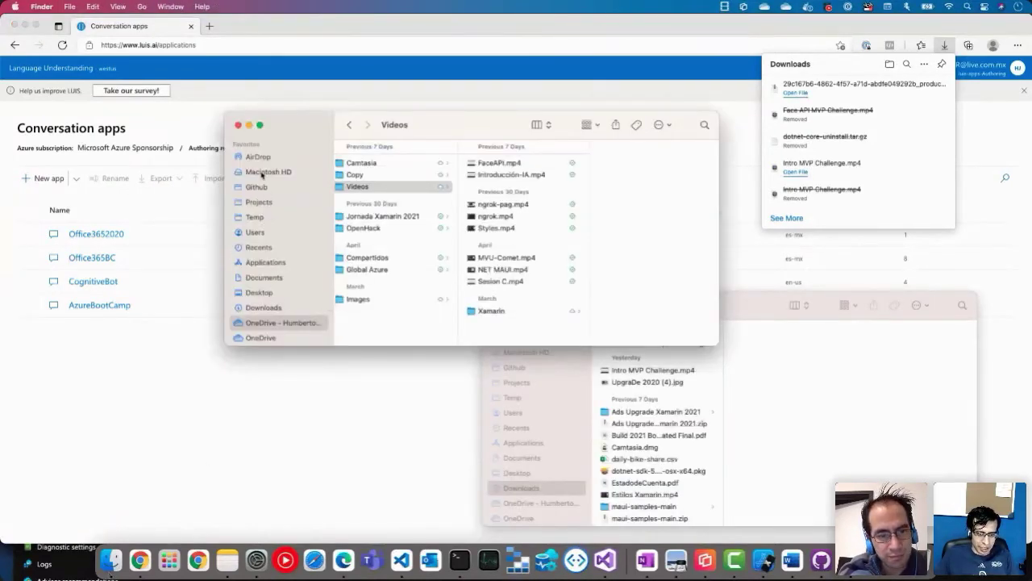
left_click(262, 172)
left_click(375, 184)
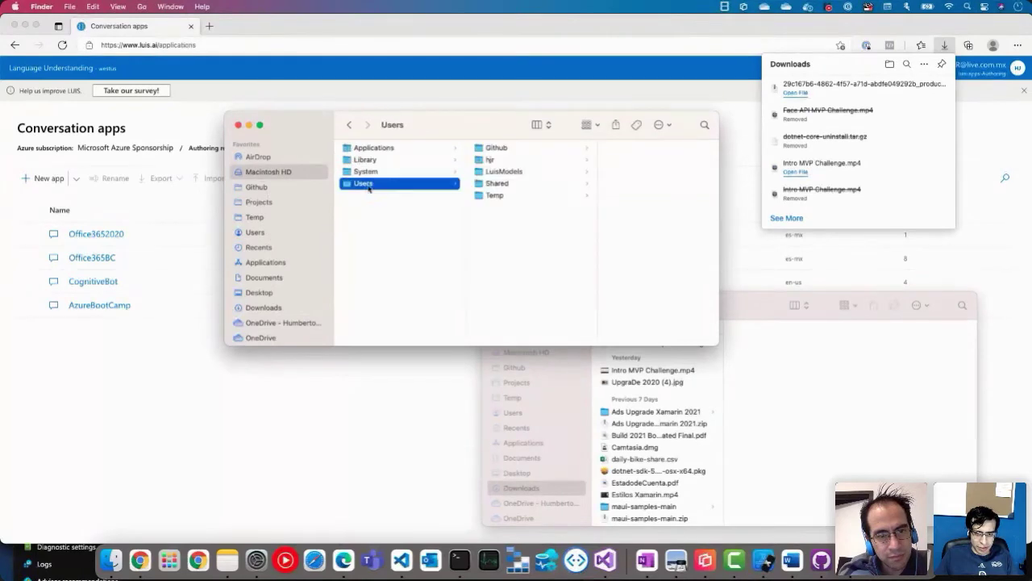
left_click(551, 174)
left_click(637, 148)
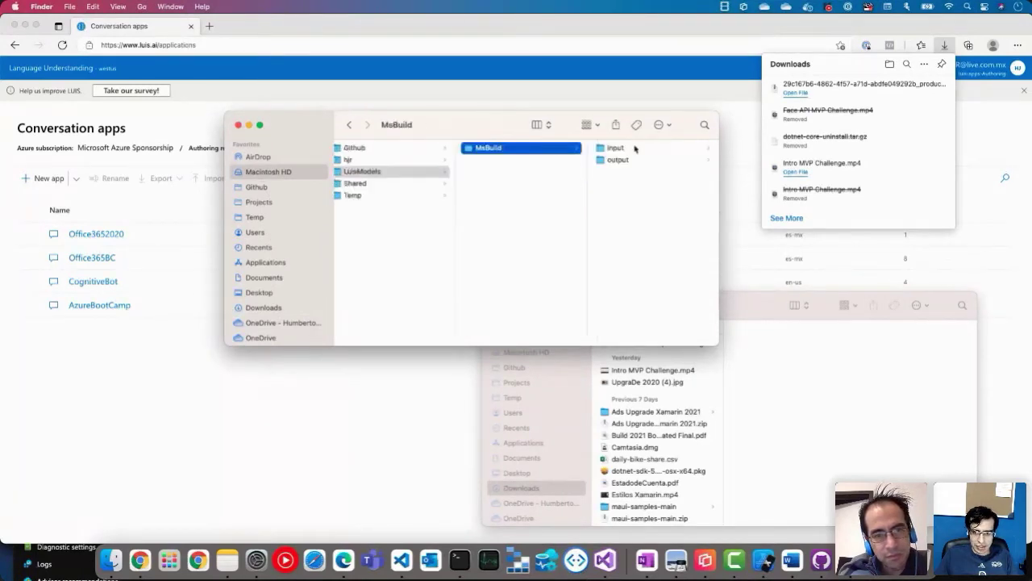
left_click(645, 148)
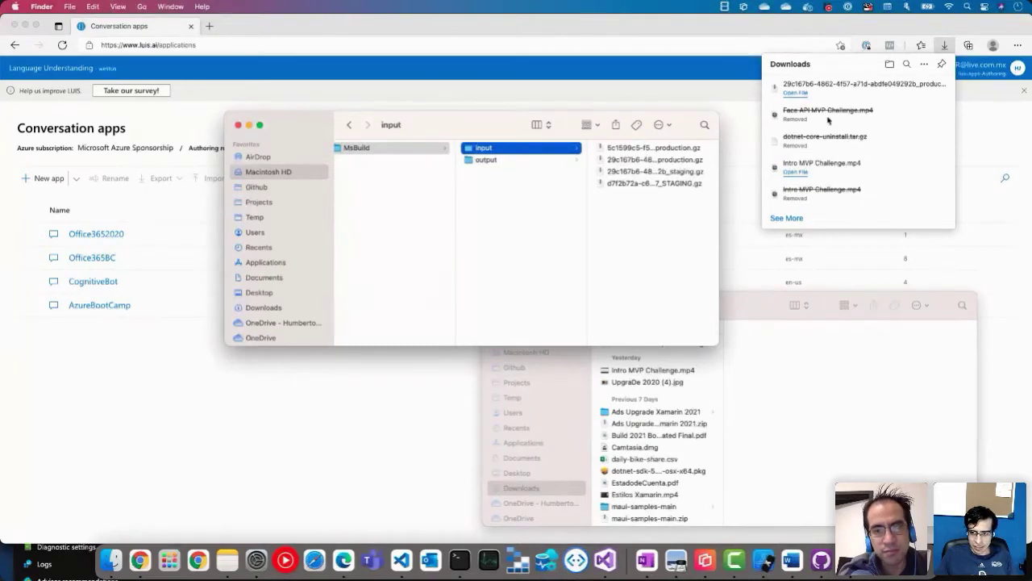
Step: Select the exported production .gz archive among the input folder's packages
left_click(623, 171)
left_click(550, 164)
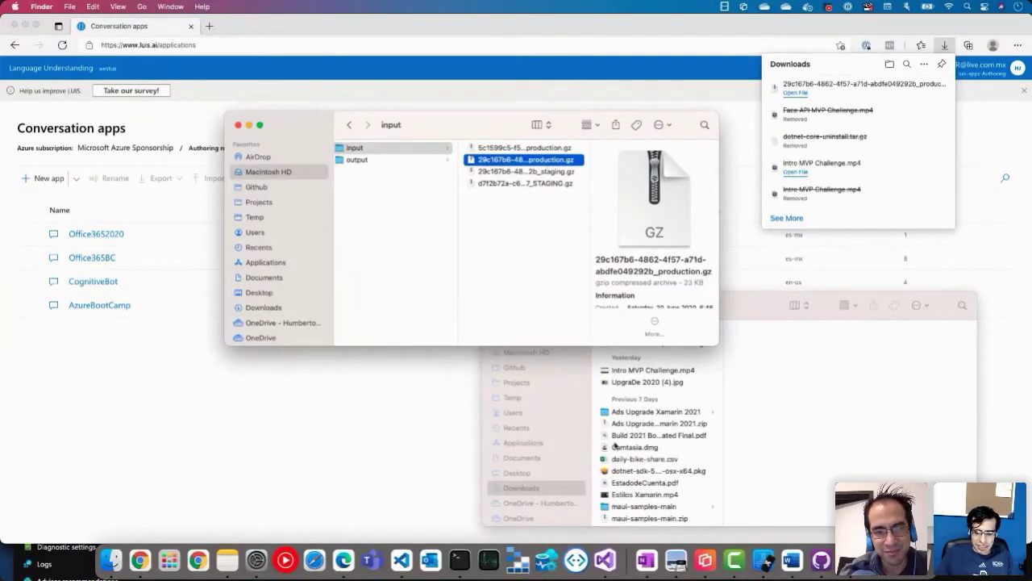
left_click(844, 575)
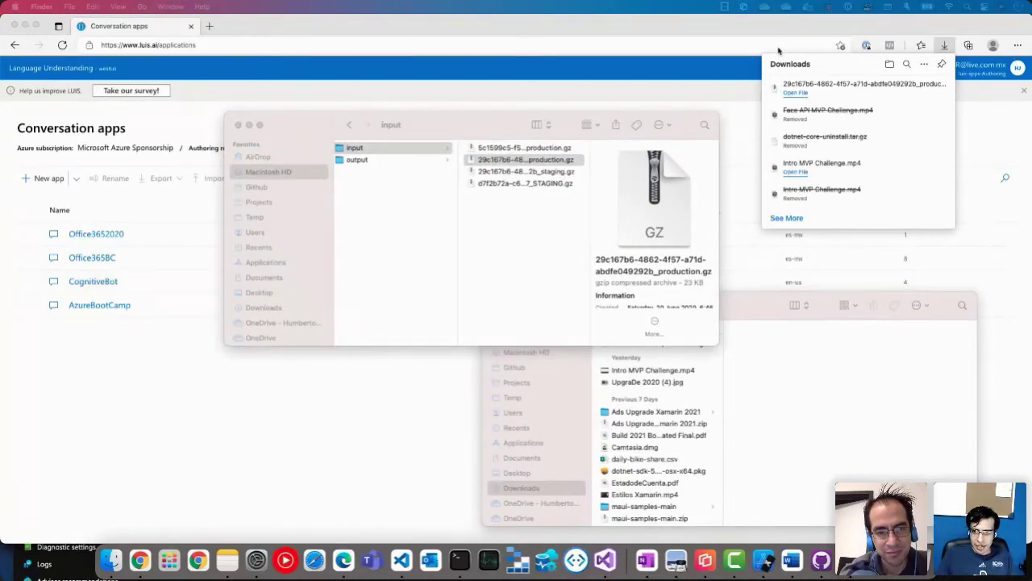
left_click(807, 8)
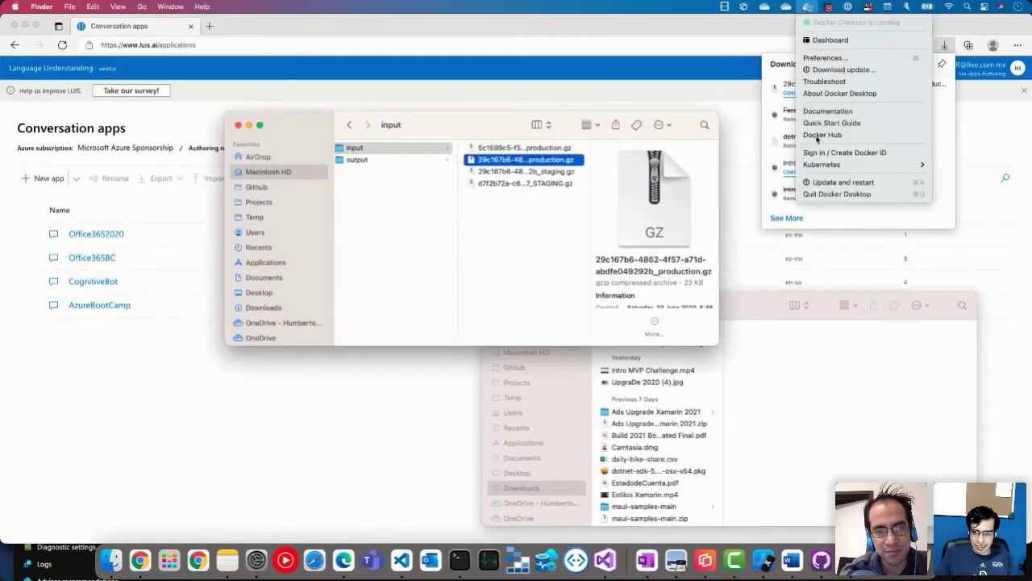
Step: View Docker Preferences > Resources > File Sharing, listing the MsBuild input and output folders
left_click(832, 63)
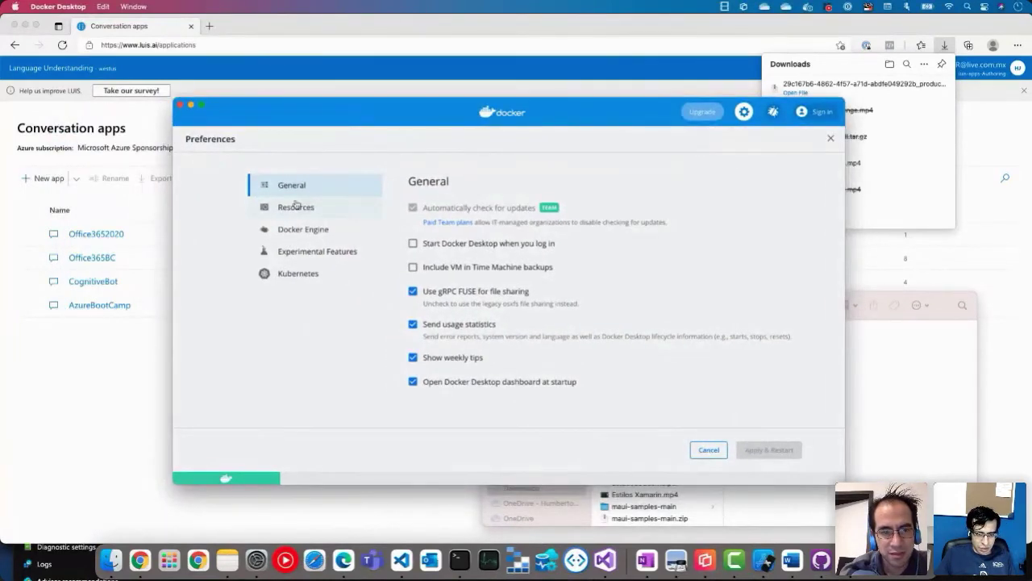
left_click(295, 208)
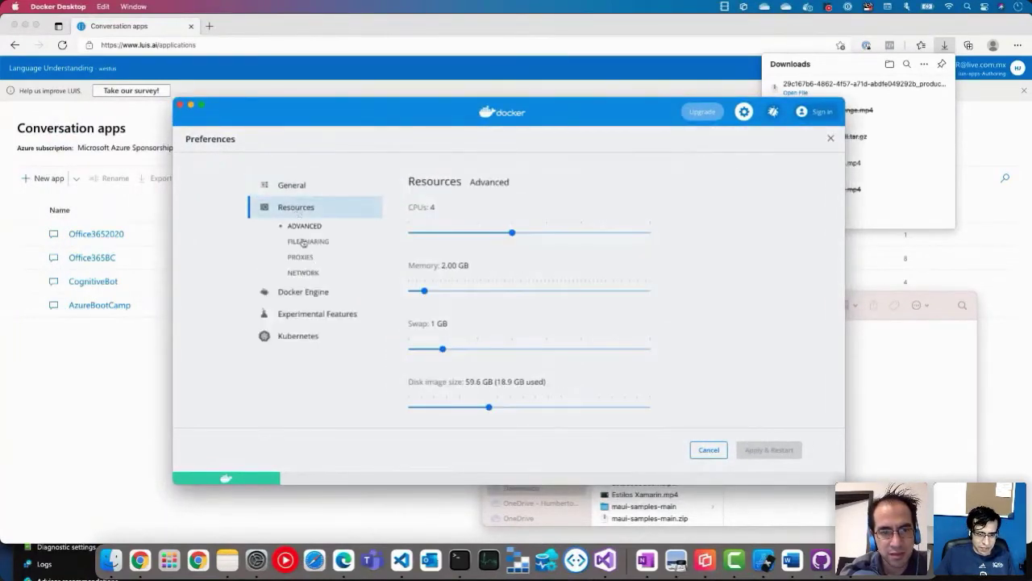
left_click(310, 242)
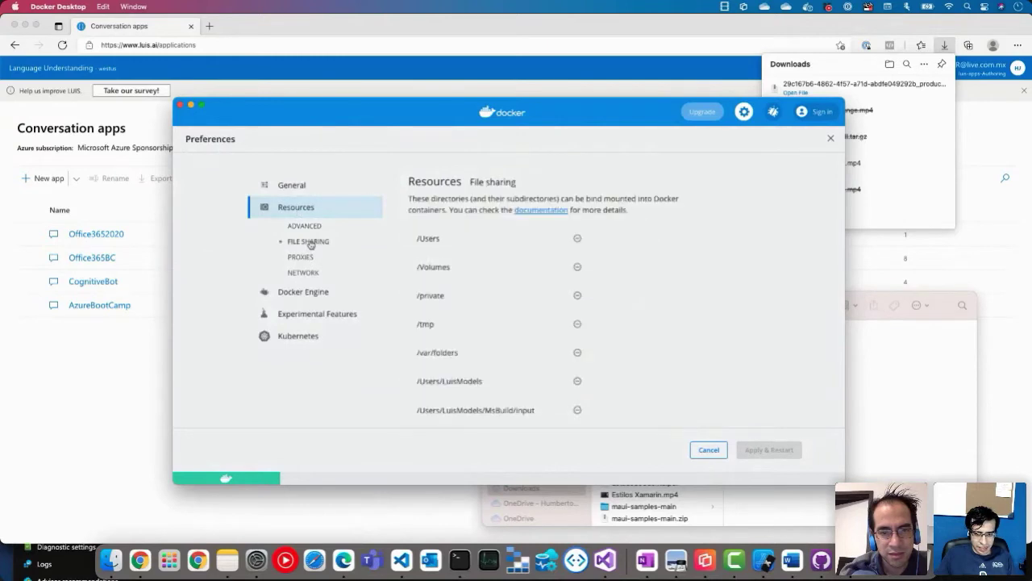
scroll(499, 403, "down", 3)
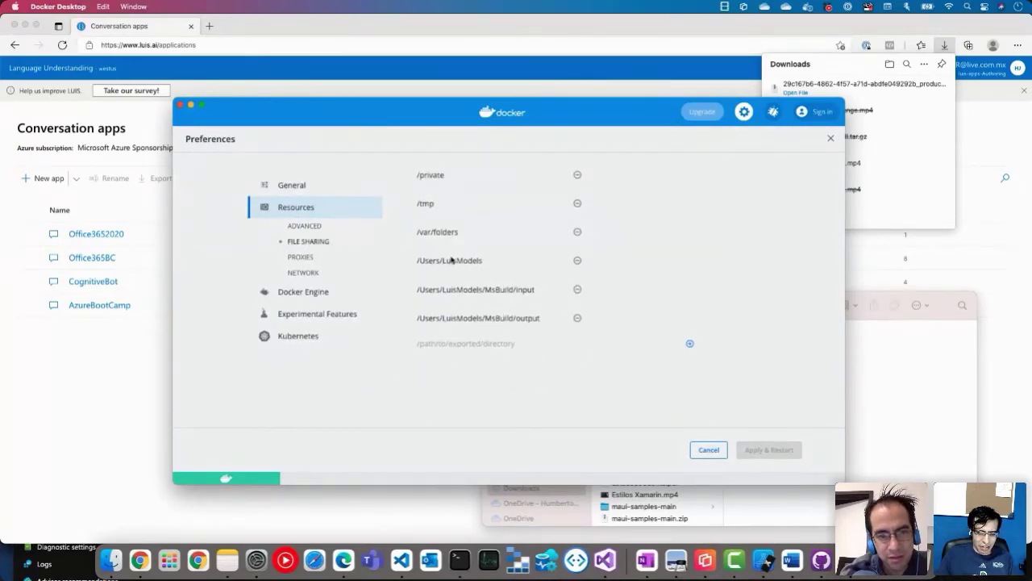
scroll(452, 270, "down", 1)
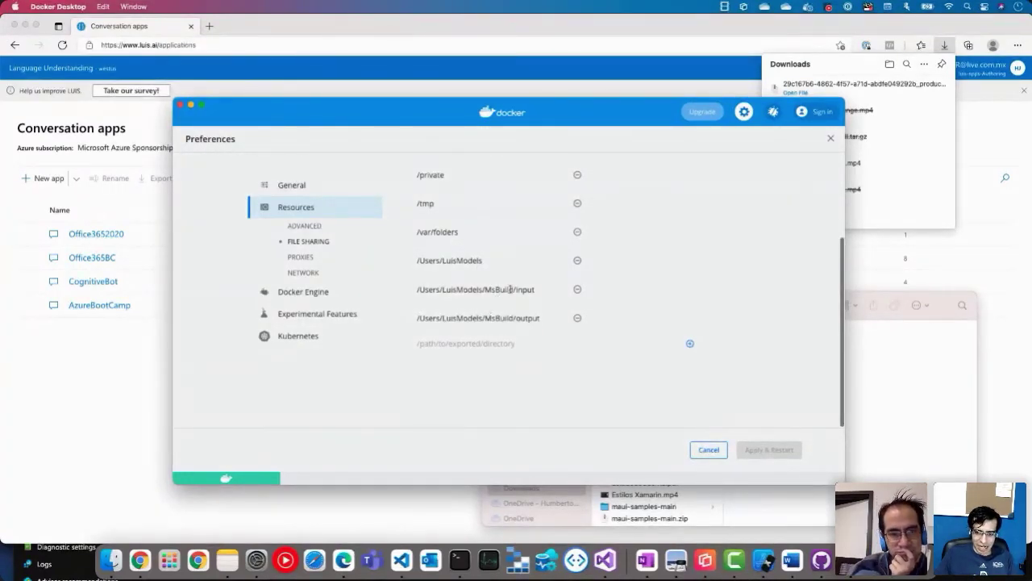
Step: Bring up docker-compose.yml in VS Code and scroll to the luis service
left_click(408, 568)
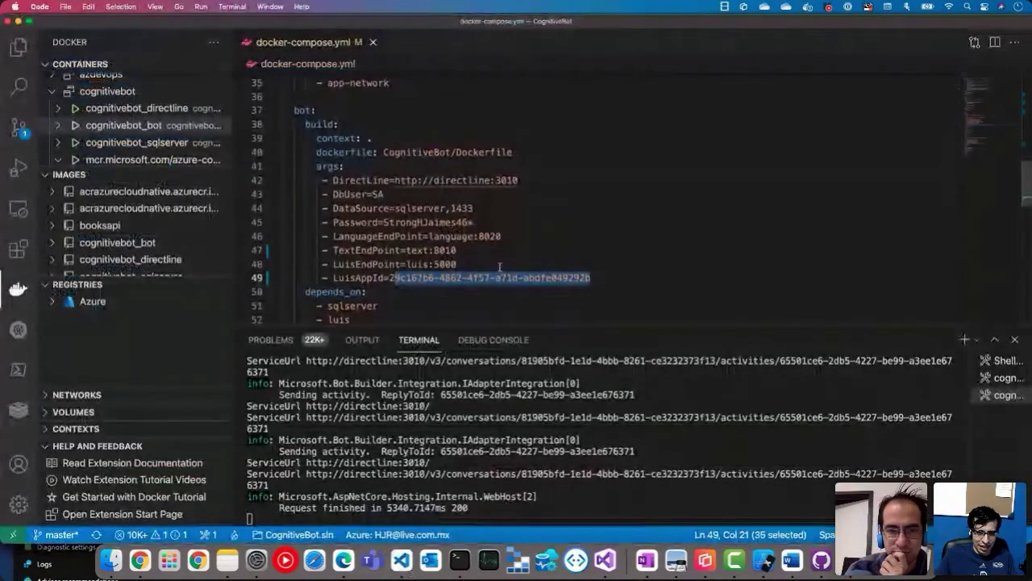
scroll(499, 267, "down", 10)
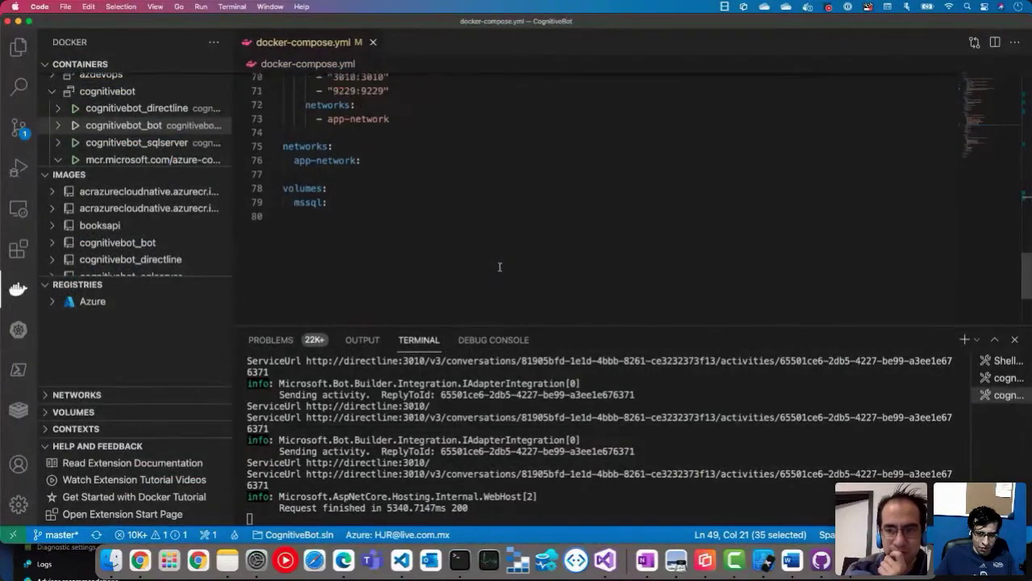
scroll(500, 267, "up", 15)
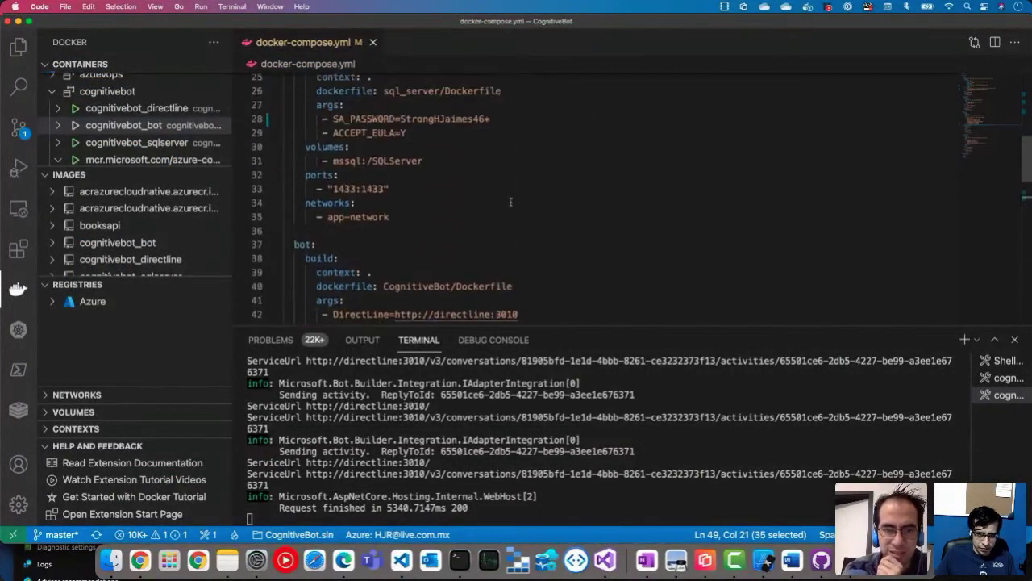
scroll(511, 201, "up", 3)
scroll(510, 202, "down", 8)
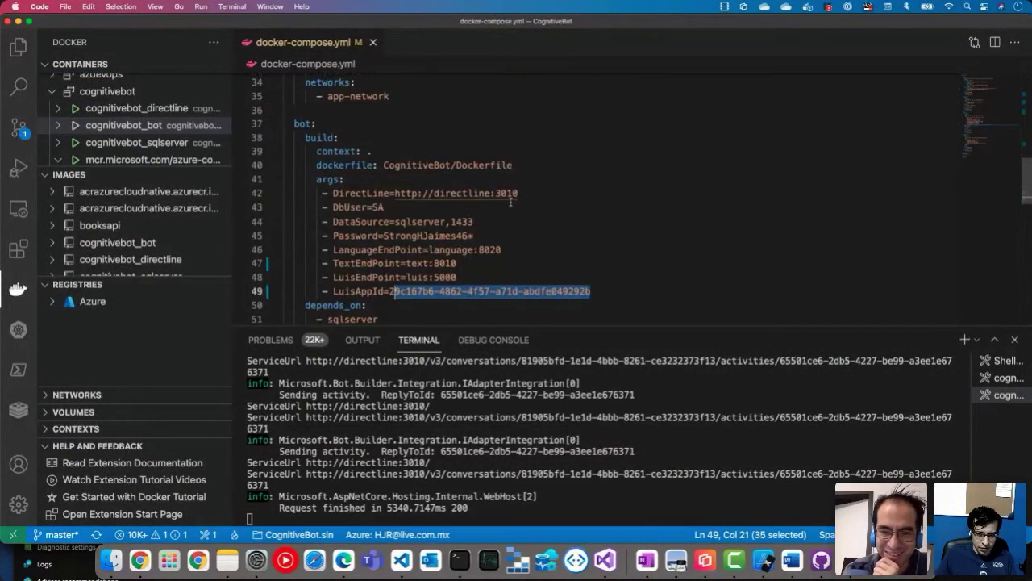
scroll(511, 202, "up", 9)
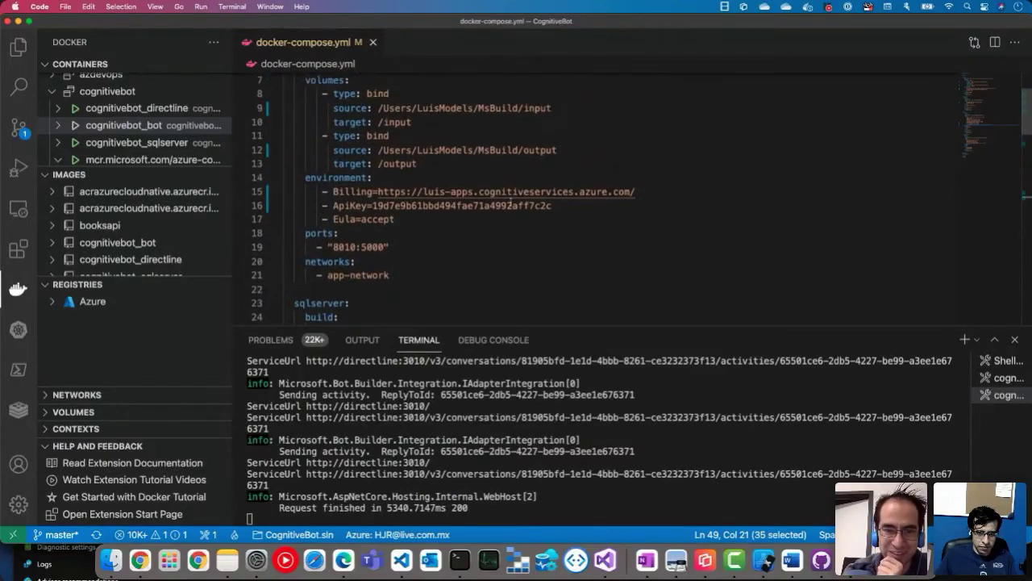
scroll(510, 205, "up", 2)
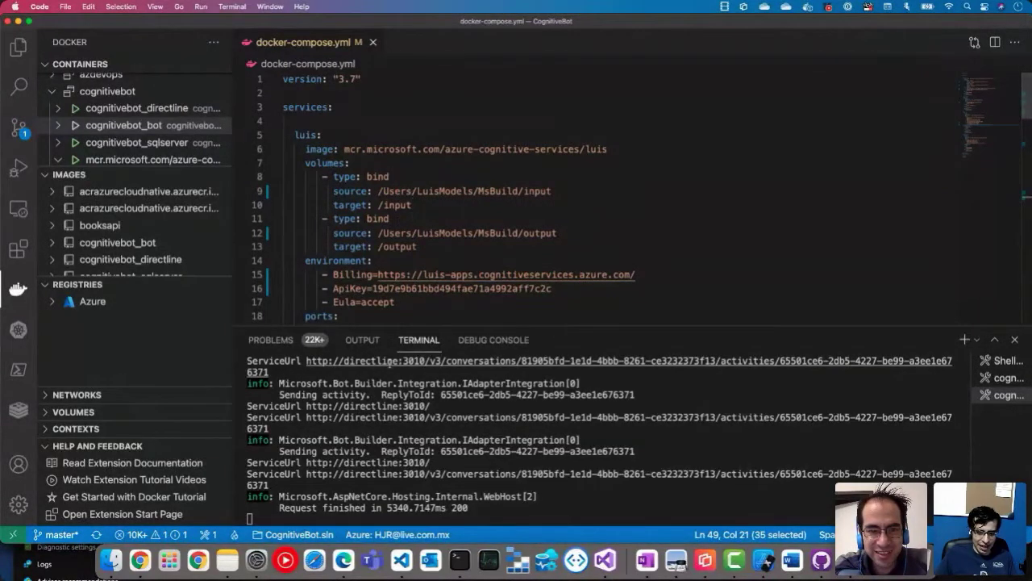
Step: Examine the luis input mount's source path, highlighting the LuisModels and MsBuild folders
triple_click(439, 191)
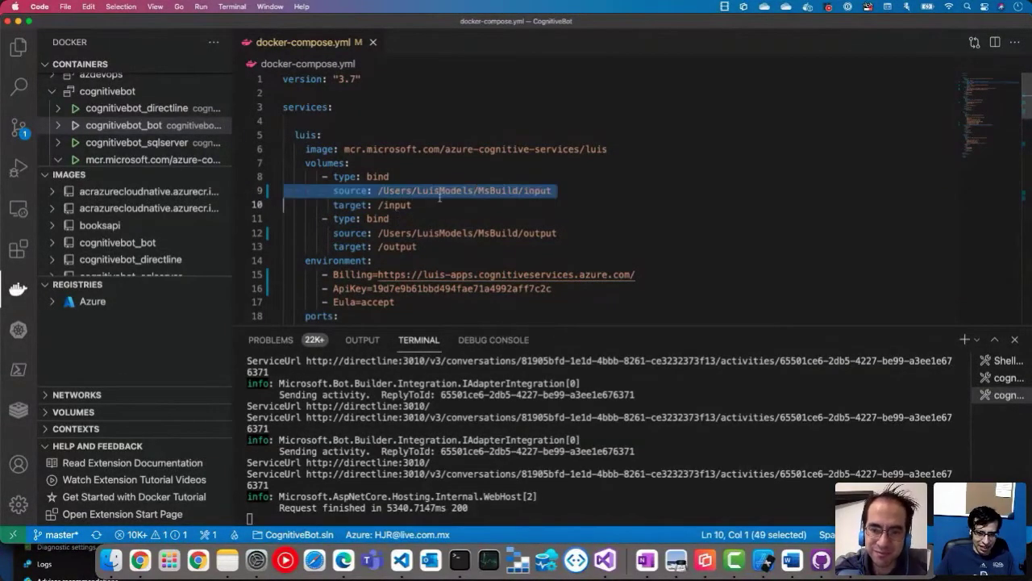
left_click(393, 191)
double_click(439, 191)
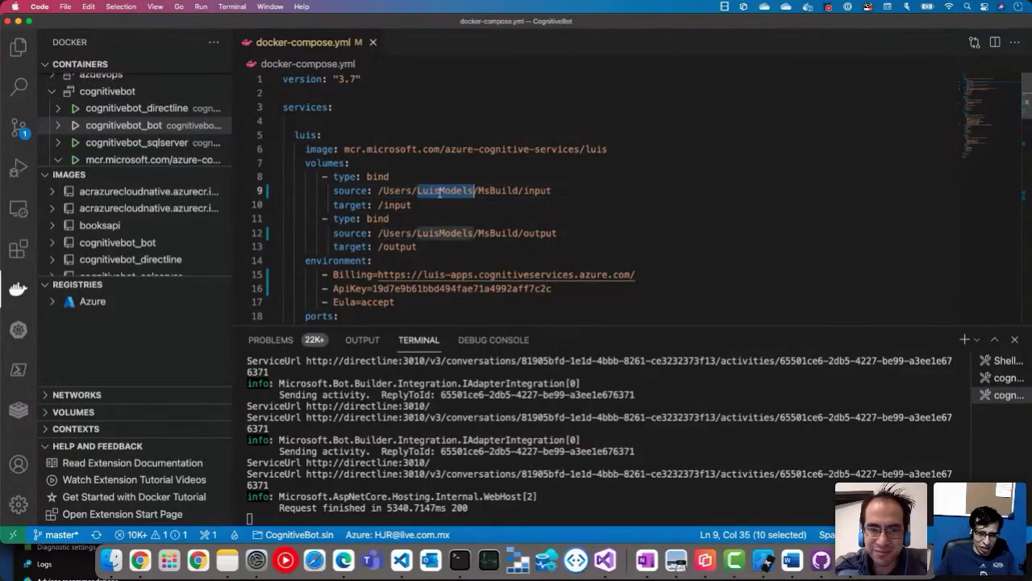
double_click(498, 191)
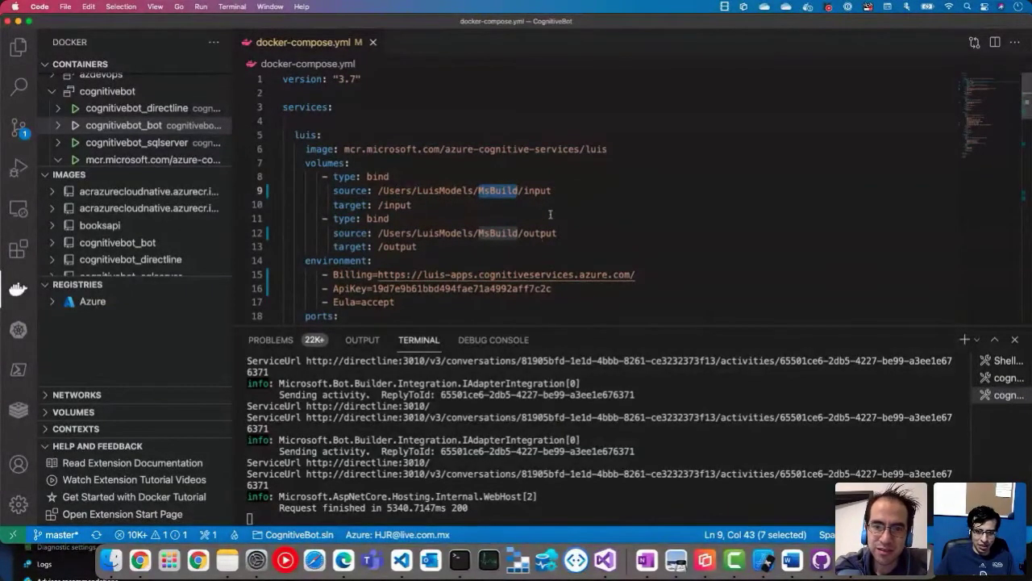
triple_click(436, 191)
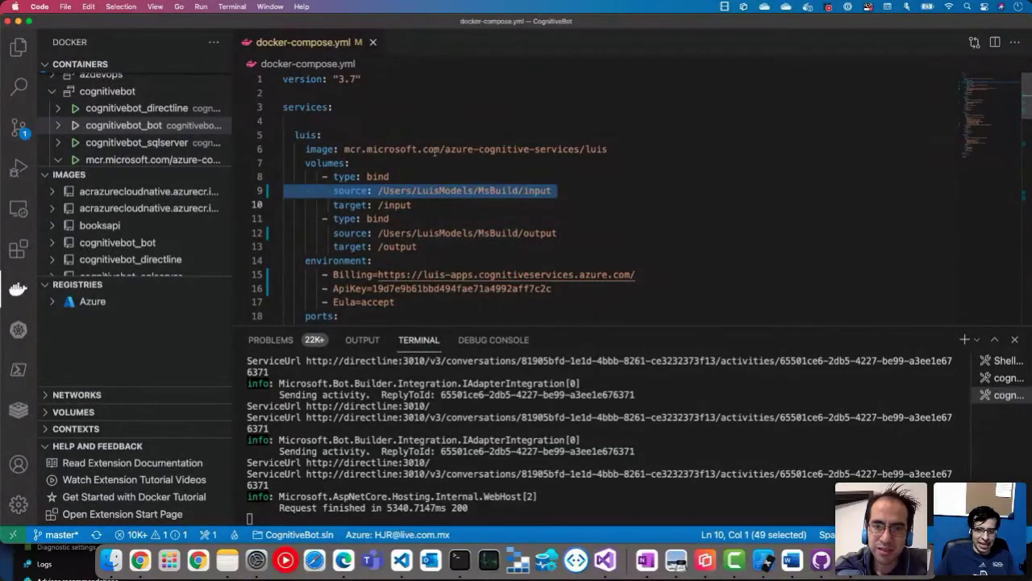
Step: Highlight the luis image line and input and output folder names, then return to the LUIS apps list
triple_click(533, 150)
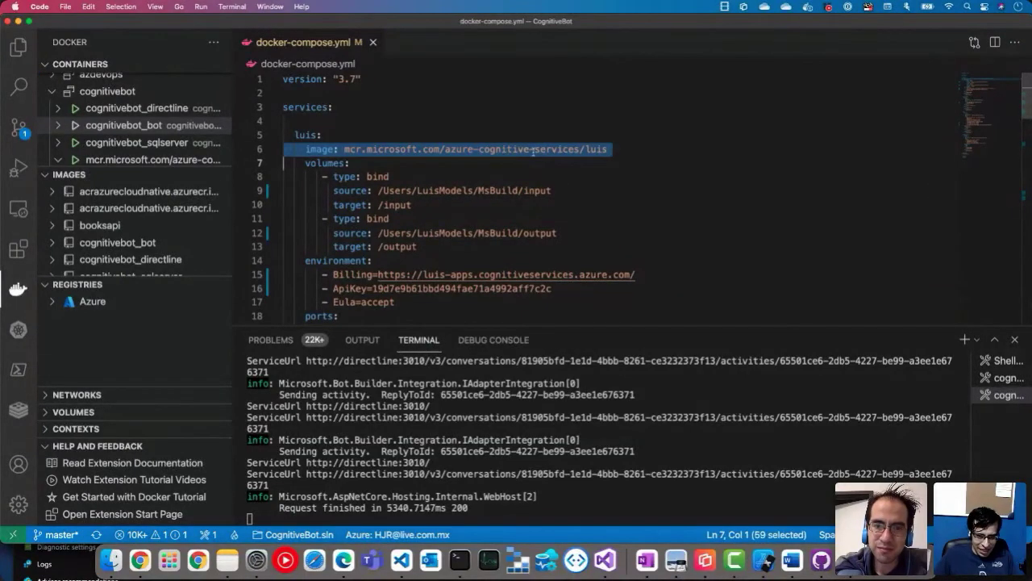
double_click(524, 191)
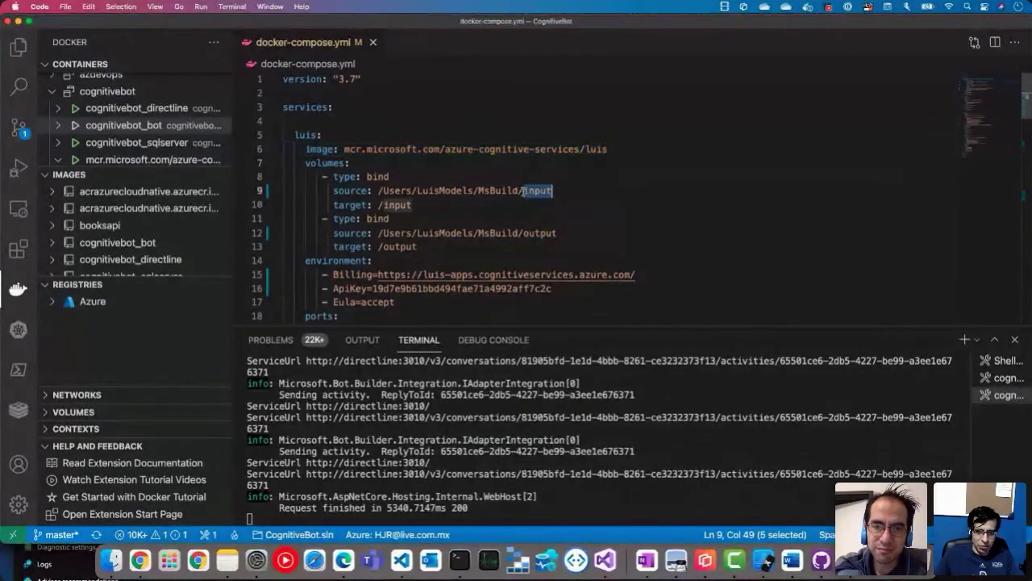
double_click(532, 232)
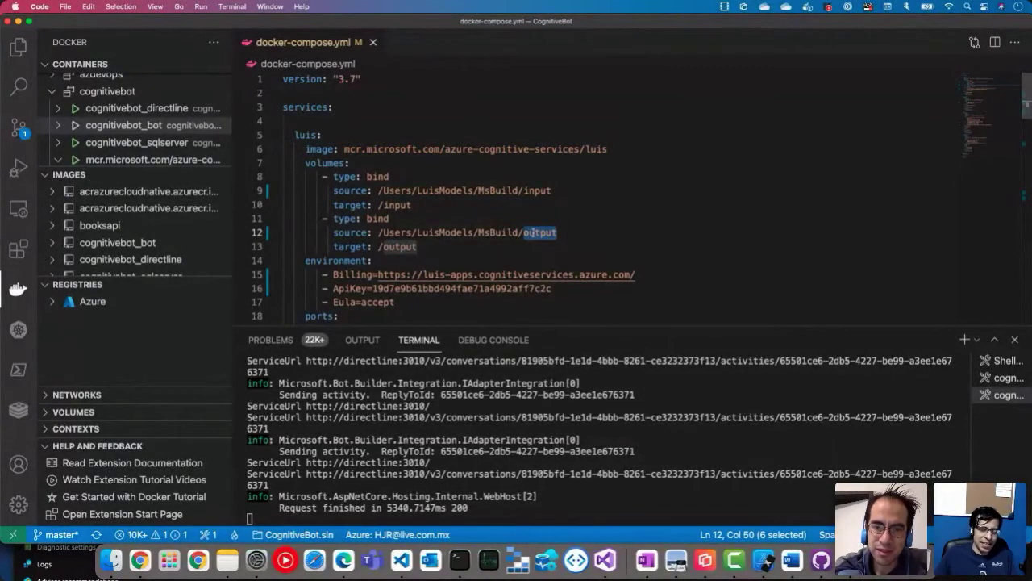
left_click(334, 568)
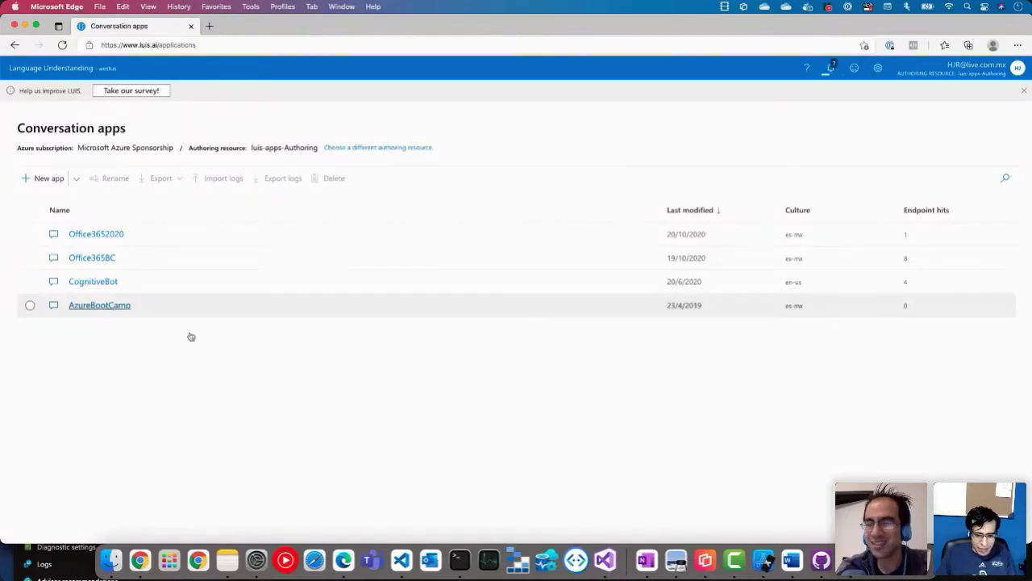
Step: Scroll through all of docker-compose.yml, then switch to the LUIS Conversation apps page
left_click(401, 560)
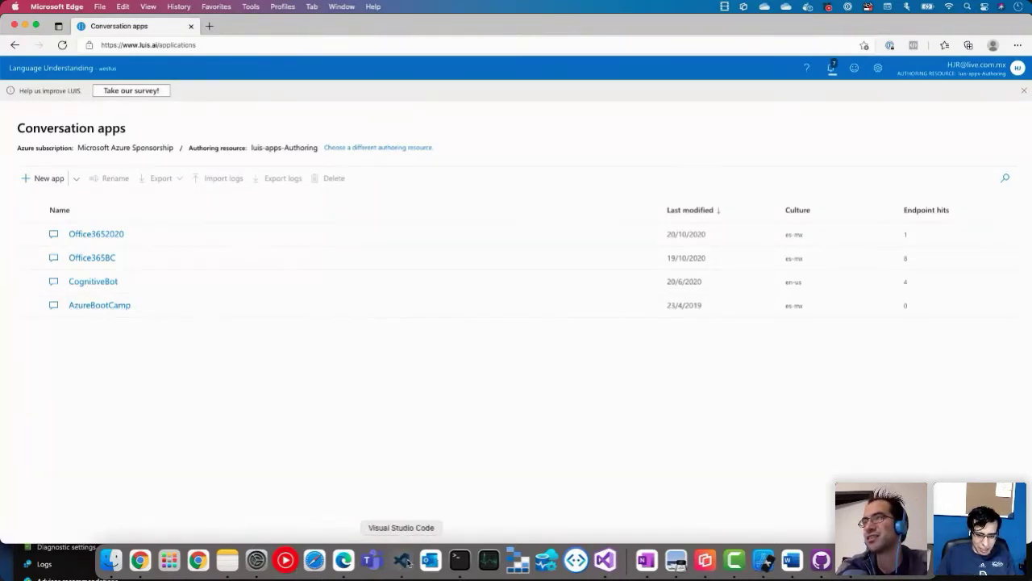
scroll(464, 205, "down", 14)
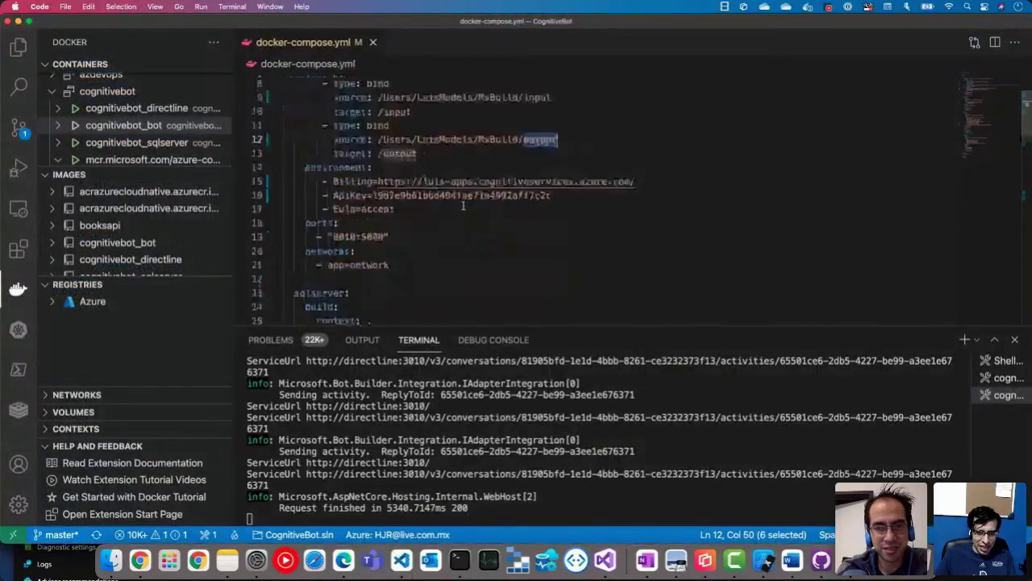
scroll(464, 205, "down", 1)
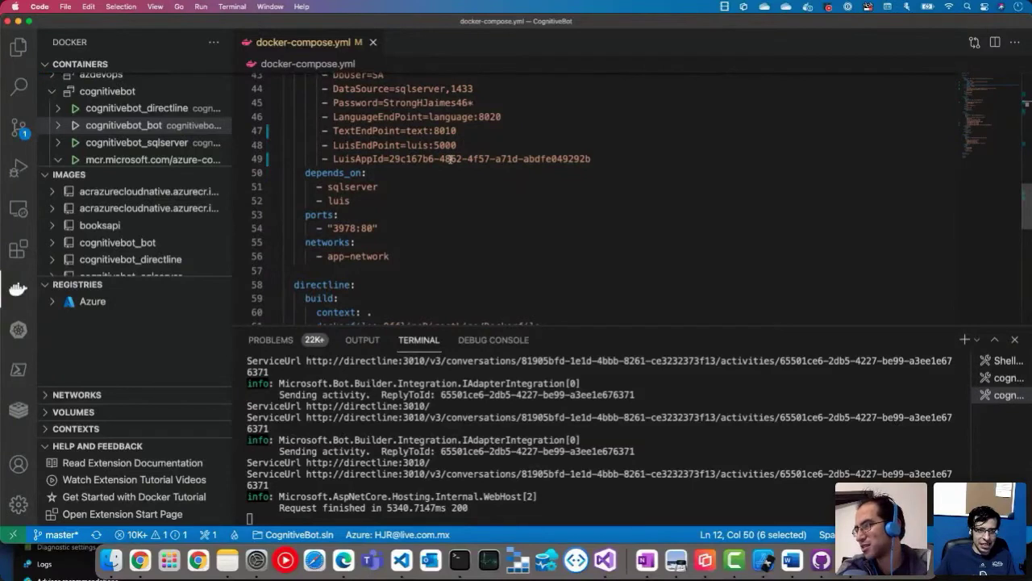
scroll(449, 159, "up", 1)
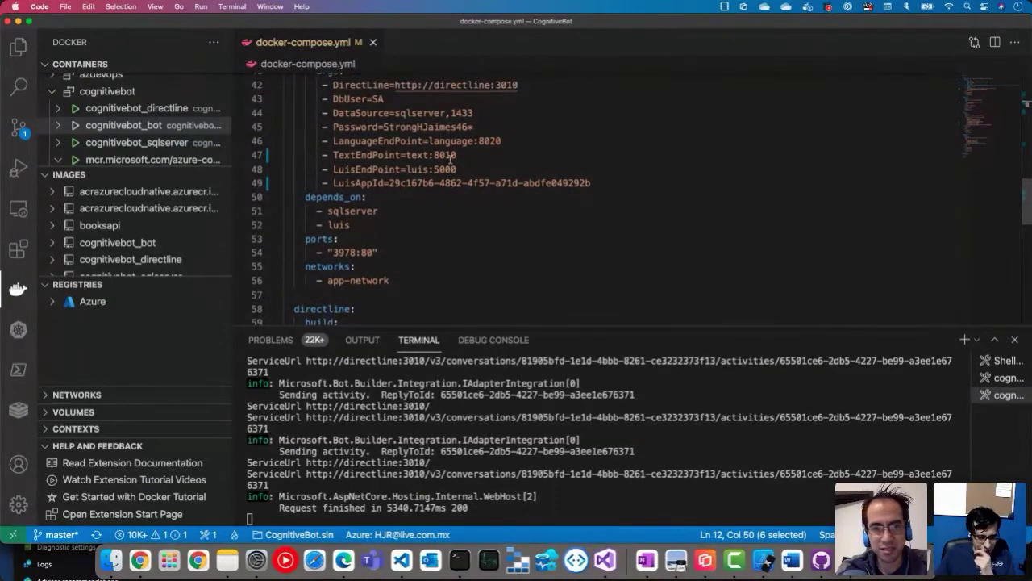
scroll(450, 157, "down", 3)
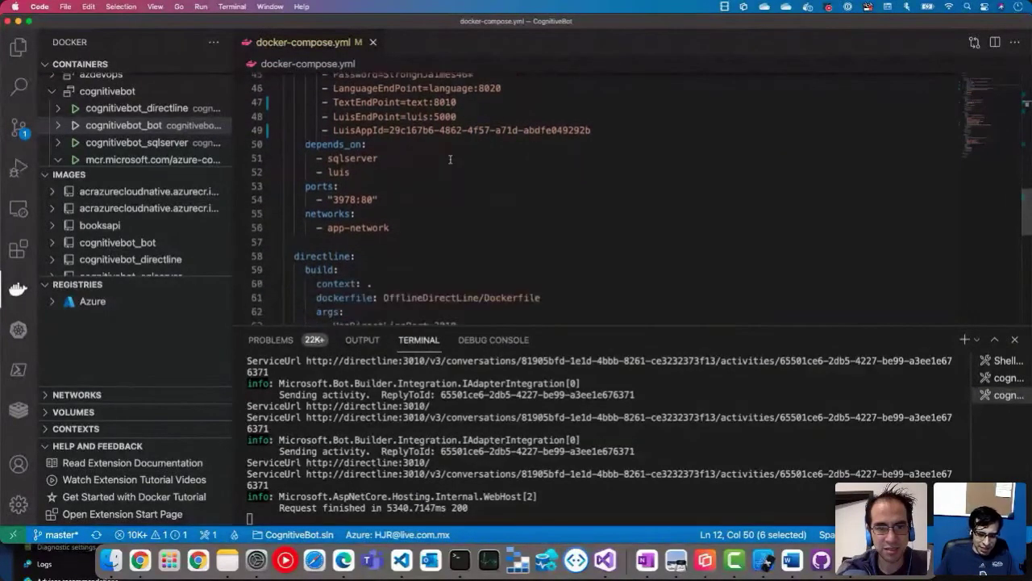
scroll(450, 159, "down", 10)
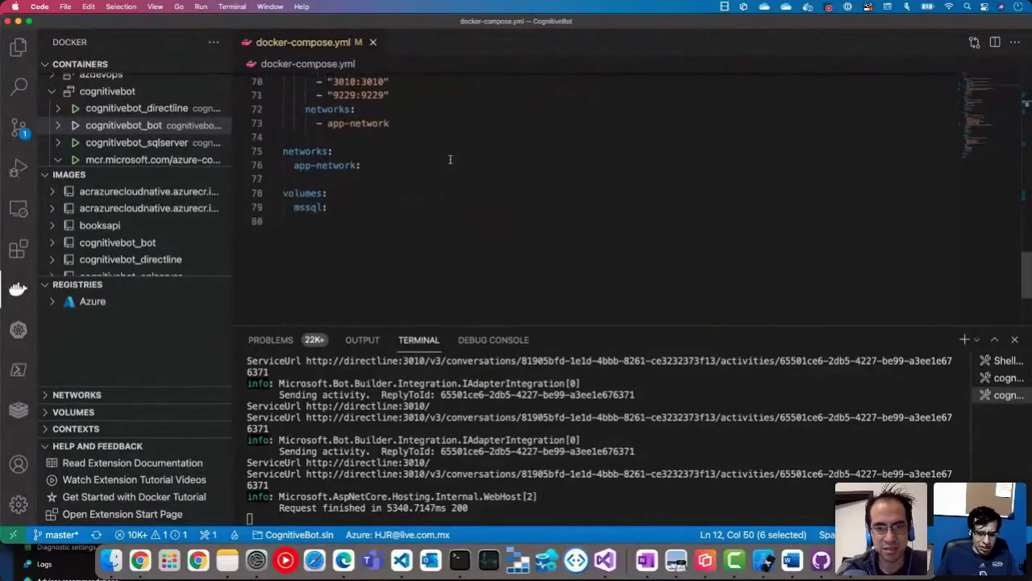
scroll(450, 159, "up", 20)
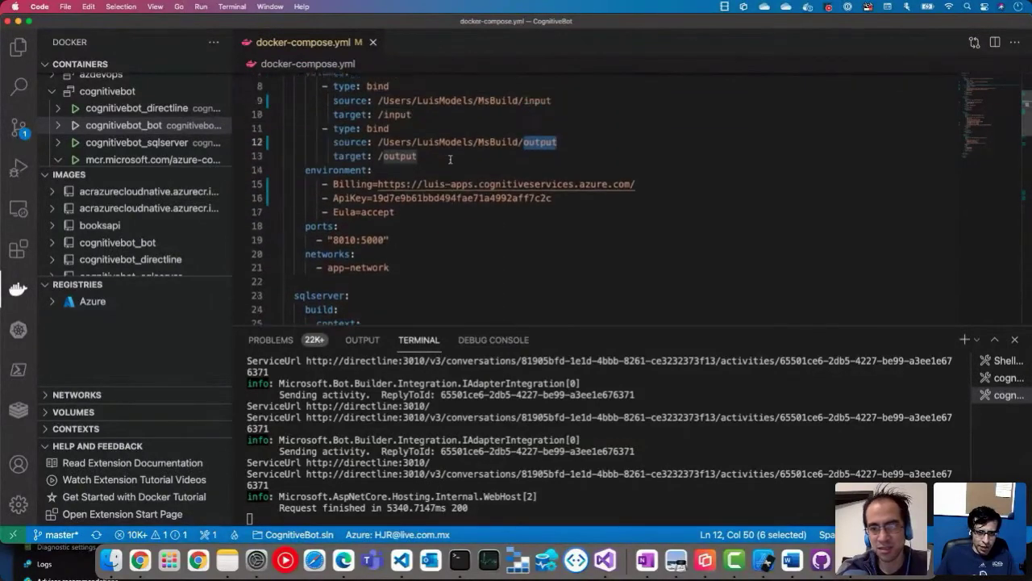
scroll(450, 159, "down", 9)
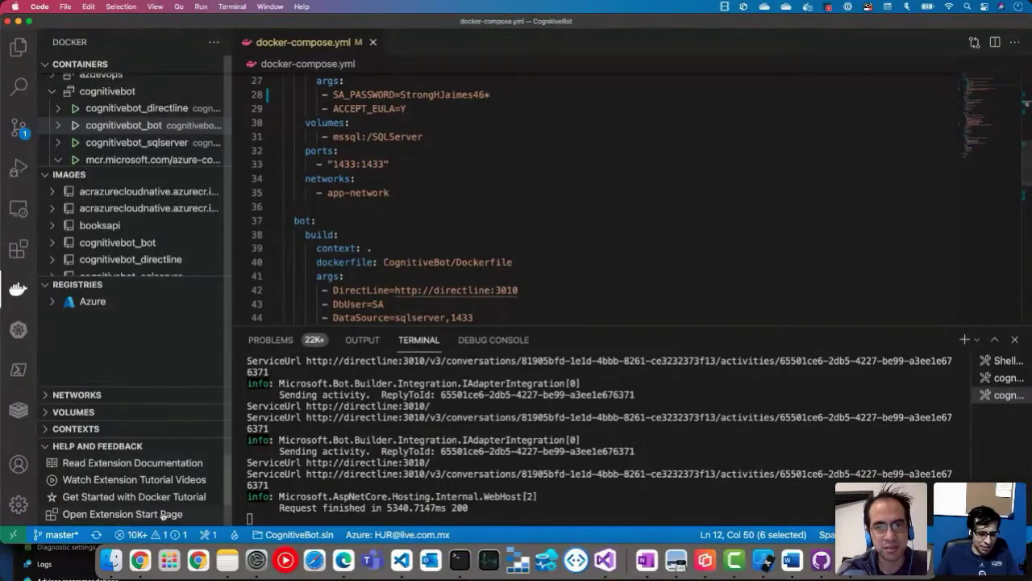
left_click(343, 558)
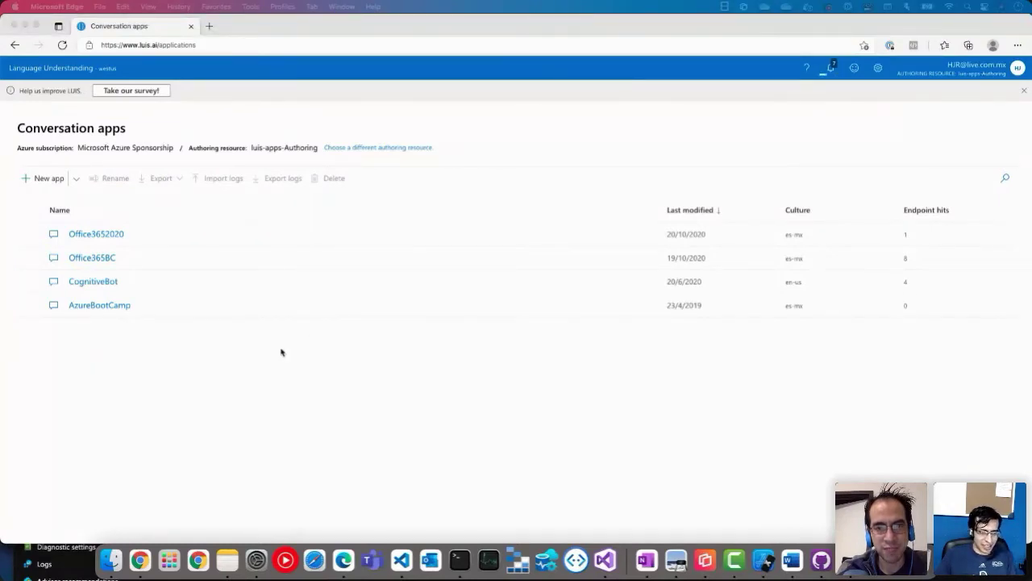
Step: Focus the LUIS apps window, then return to docker-compose.yml in Visual Studio Code
left_click(235, 390)
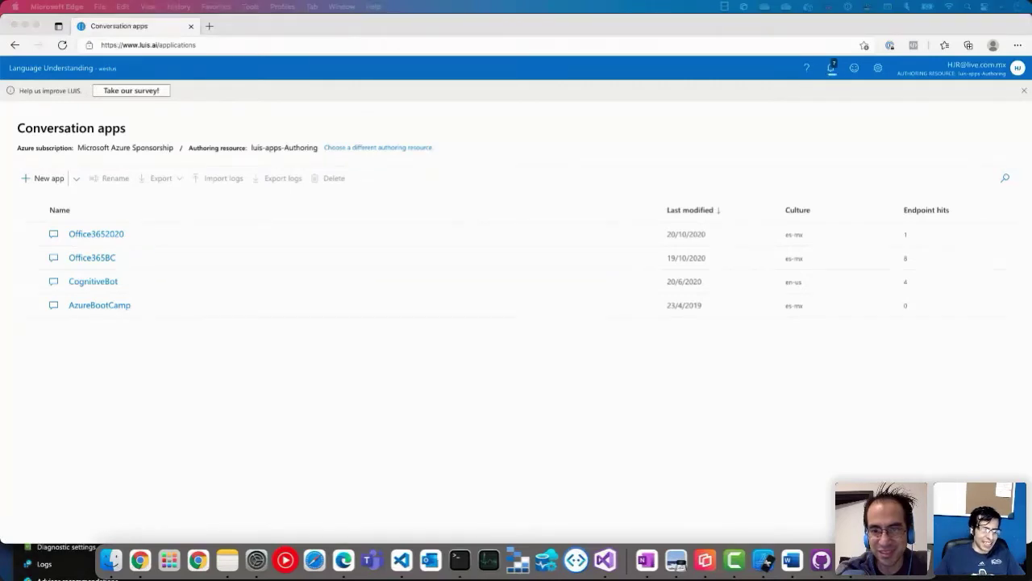
left_click(280, 436)
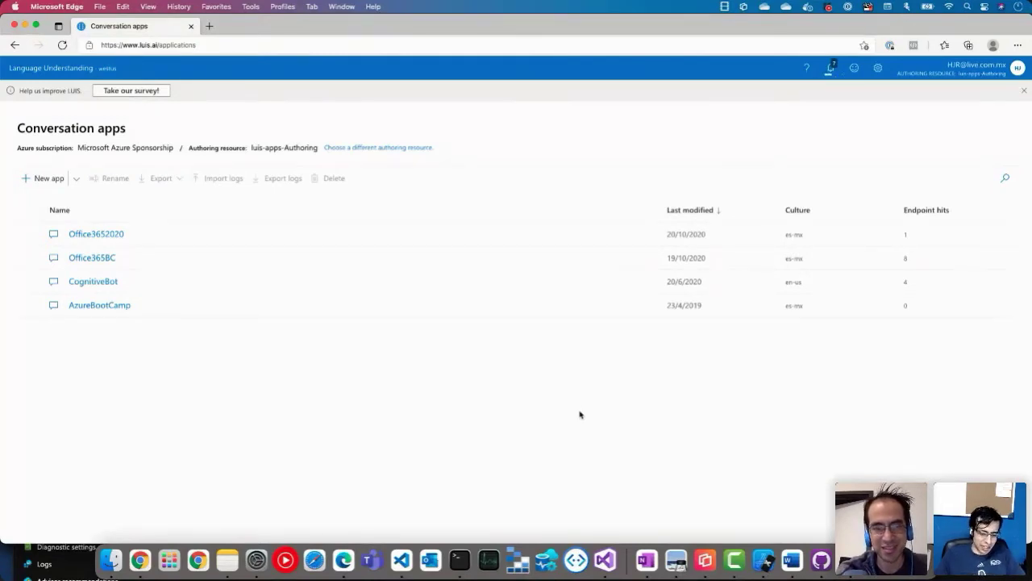
left_click(404, 568)
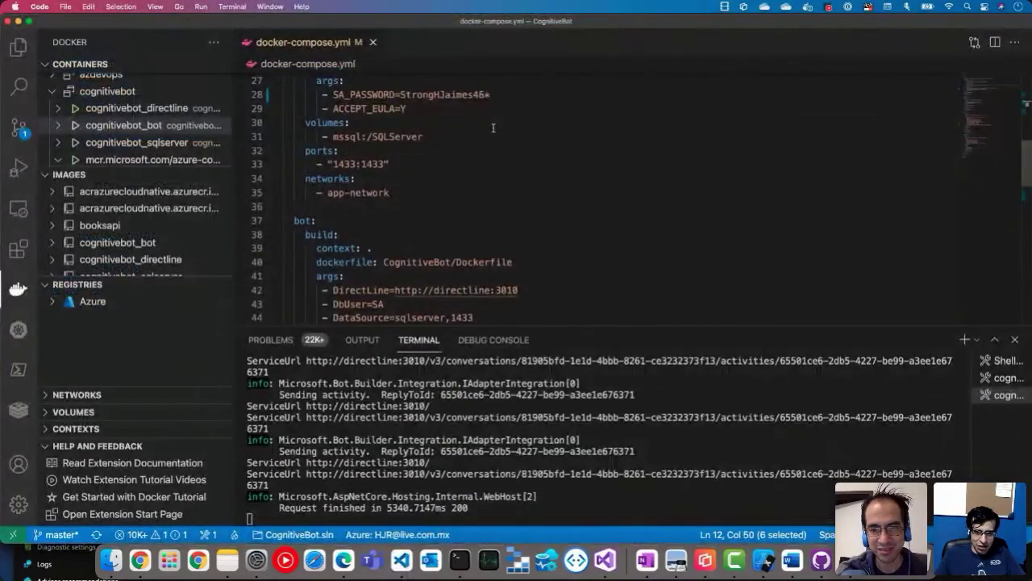
scroll(493, 127, "up", 10)
left_click(541, 148)
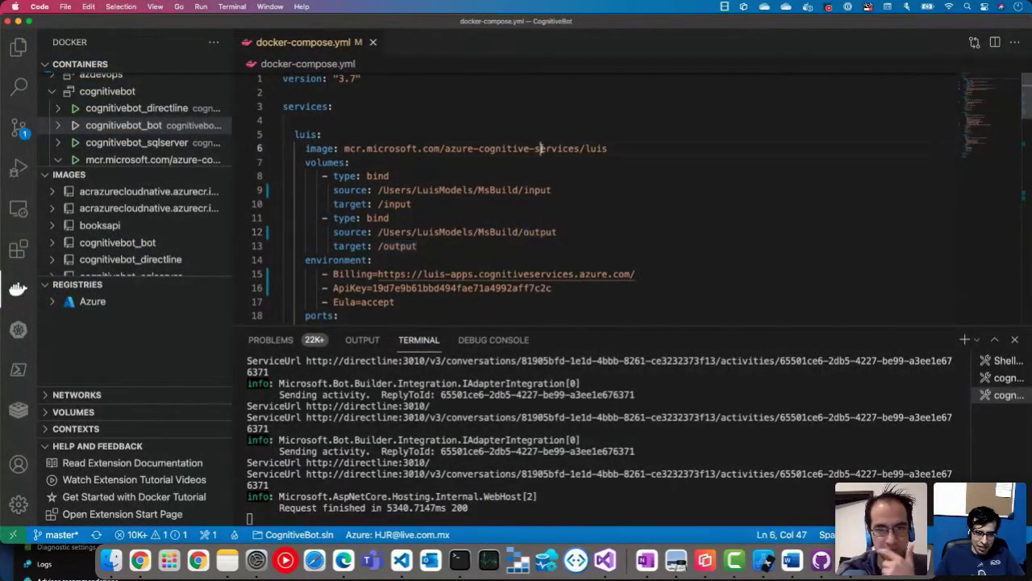
triple_click(540, 148)
left_click(541, 148)
left_click(621, 148)
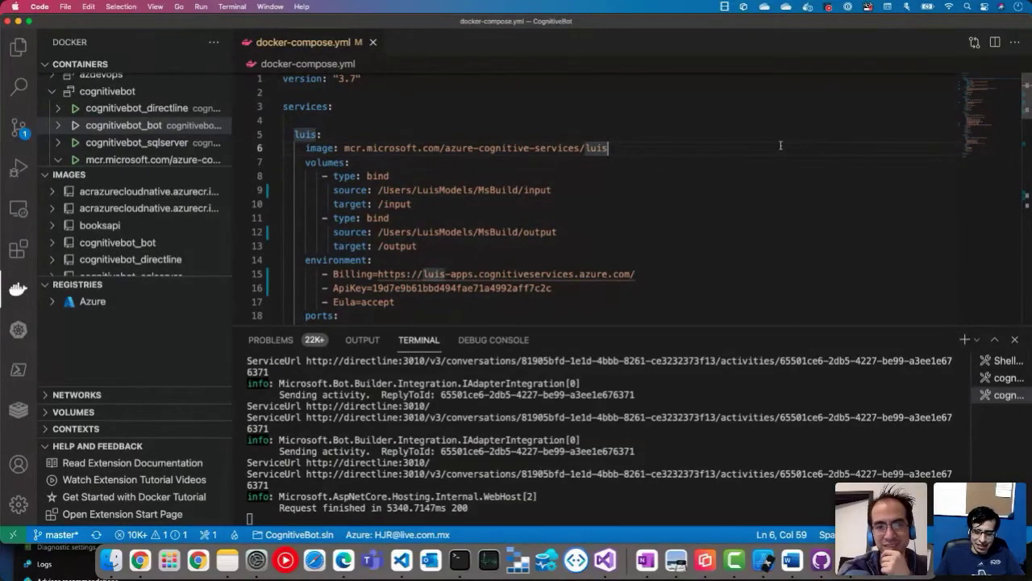
scroll(609, 185, "down", 2)
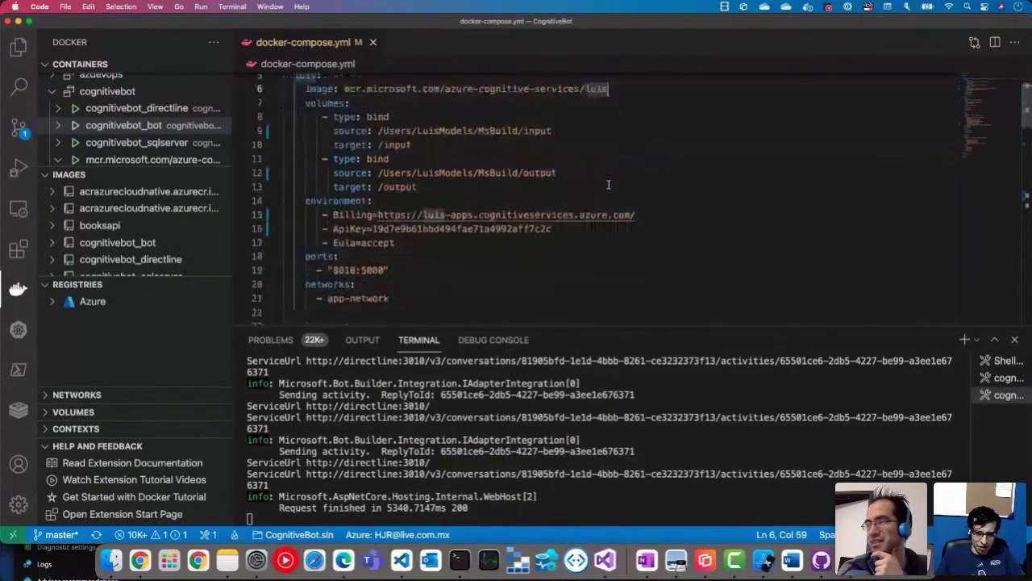
scroll(608, 185, "down", 10)
scroll(609, 185, "up", 8)
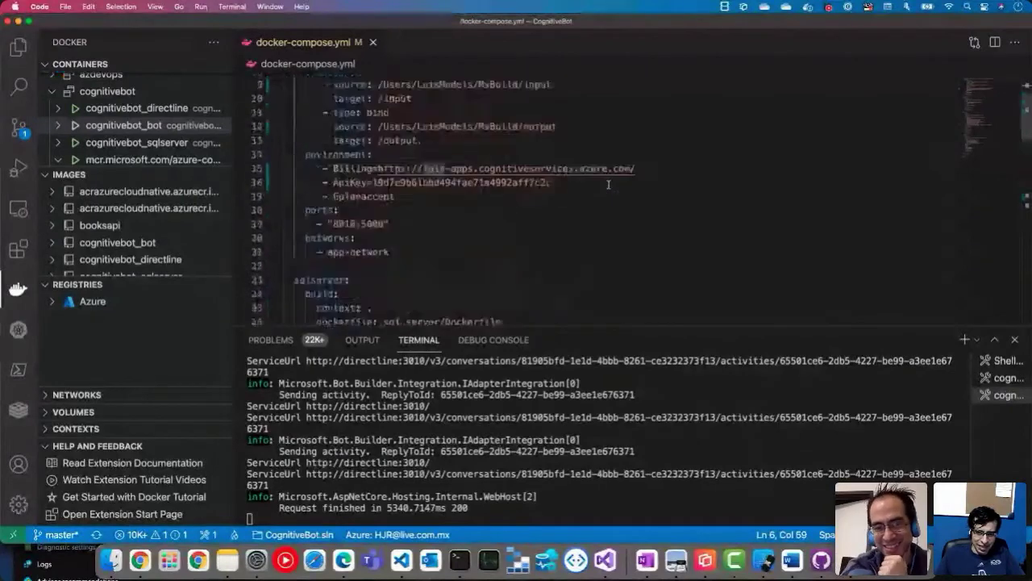
scroll(609, 185, "up", 3)
type(":")
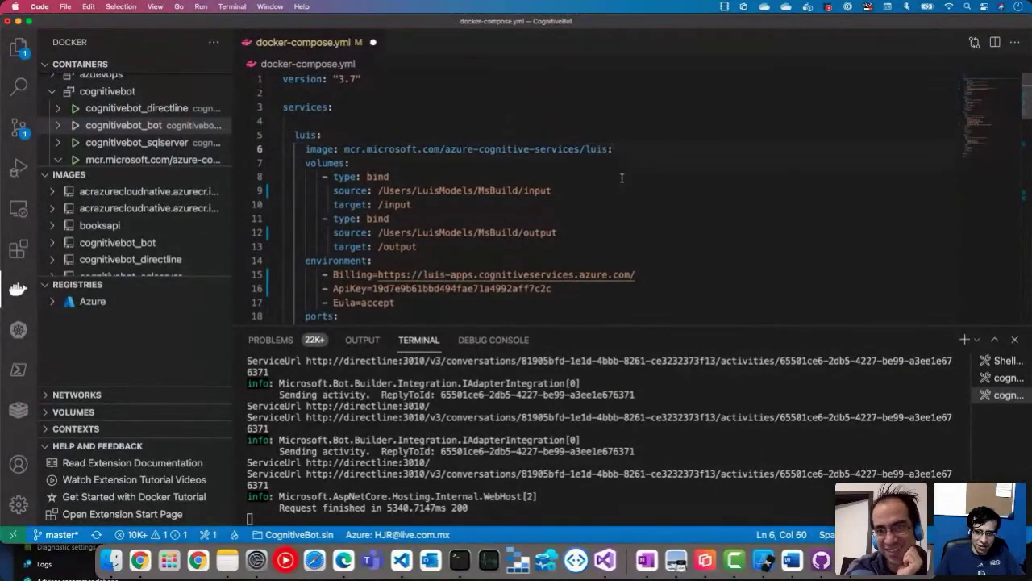
type("1.0")
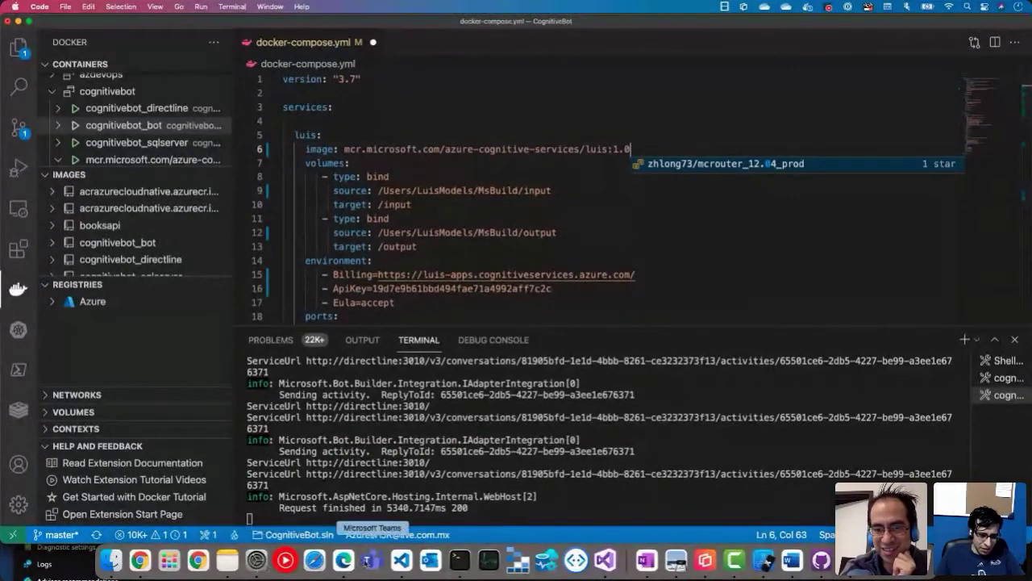
left_click(343, 560)
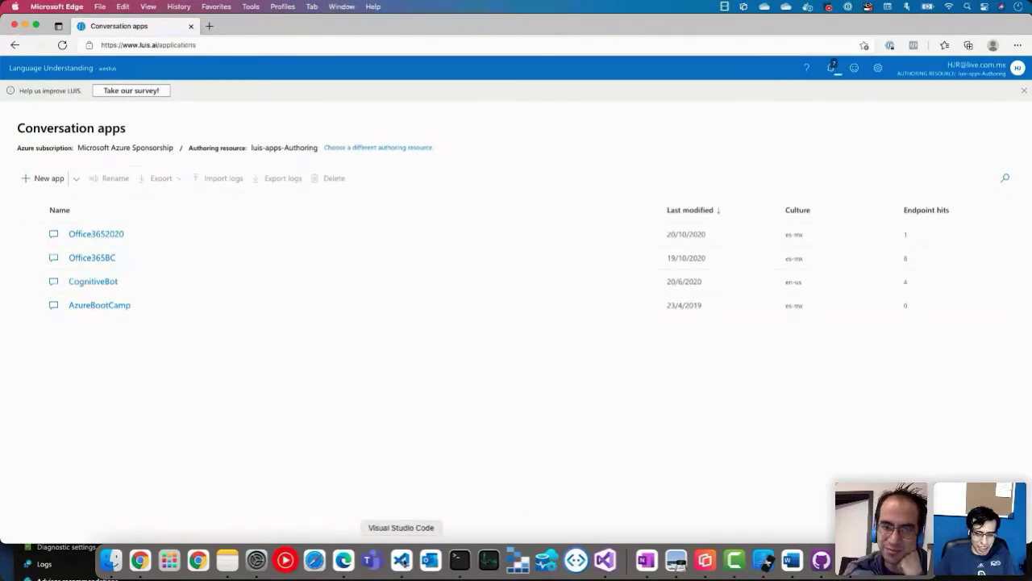
left_click(402, 560)
key("BackSpace")
key("BackSpace")
key("BackSpace")
key("BackSpace")
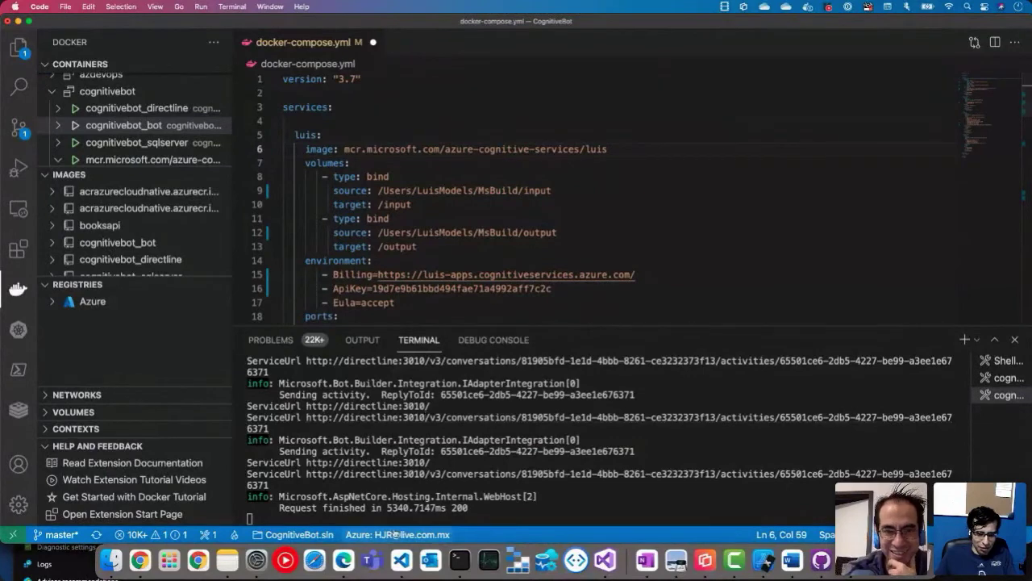
Step: Bring the LUIS Conversation apps page in Edge to the front
left_click(345, 566)
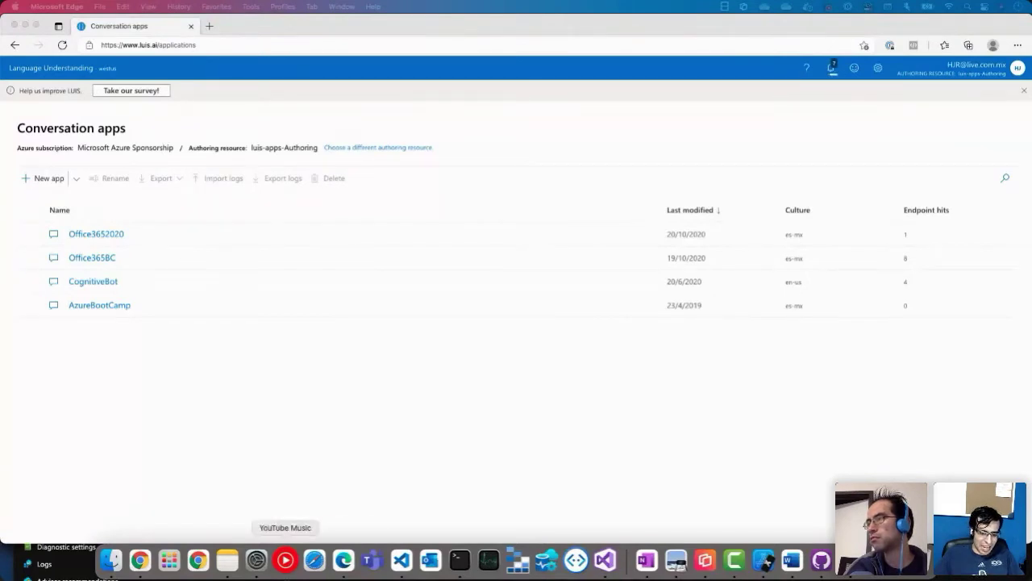
Step: Select cognitivebot_directline_1 in ctop, then check AzureBootCamp in the LUIS apps list
left_click(460, 565)
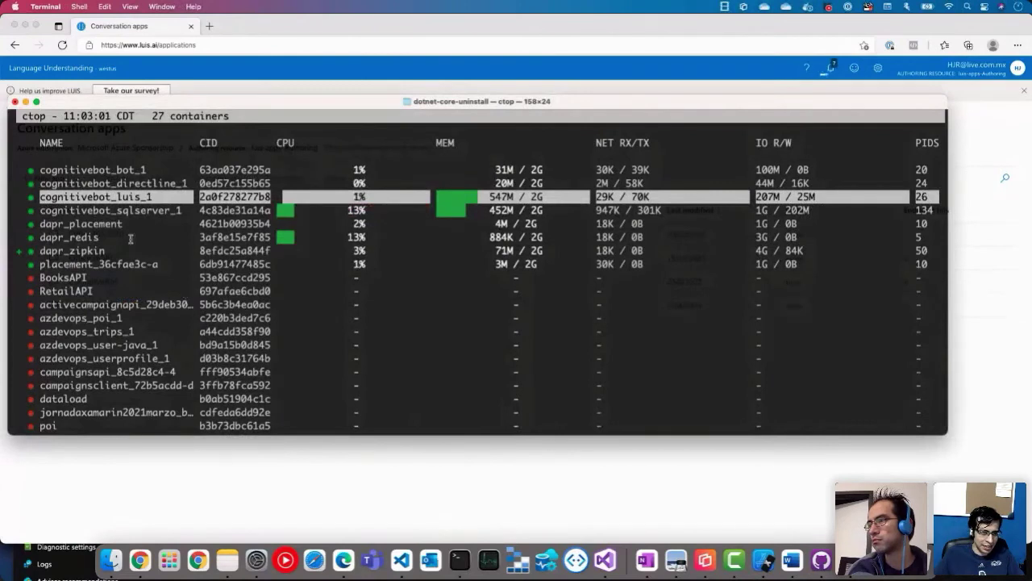
key("Up")
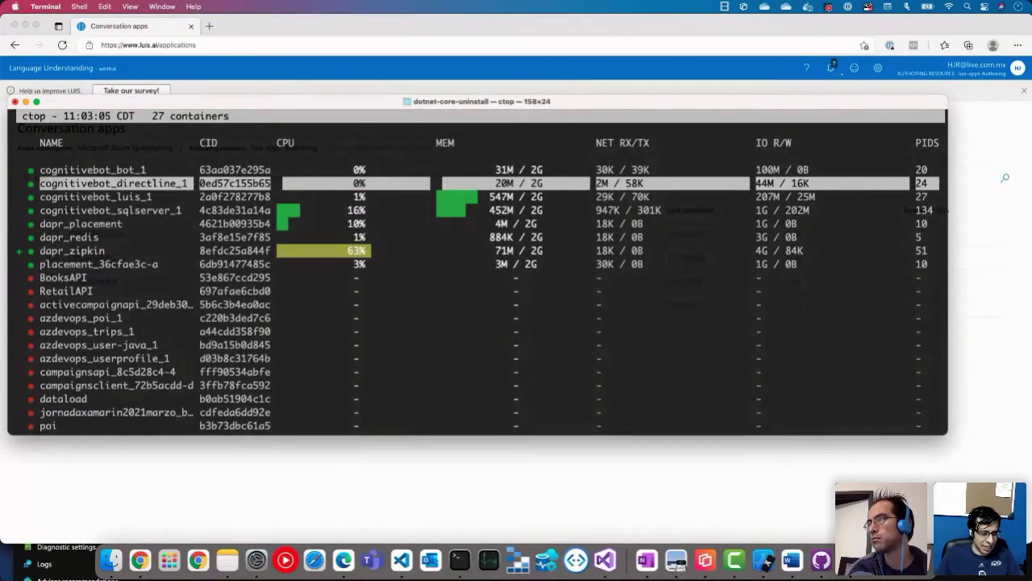
left_click(337, 566)
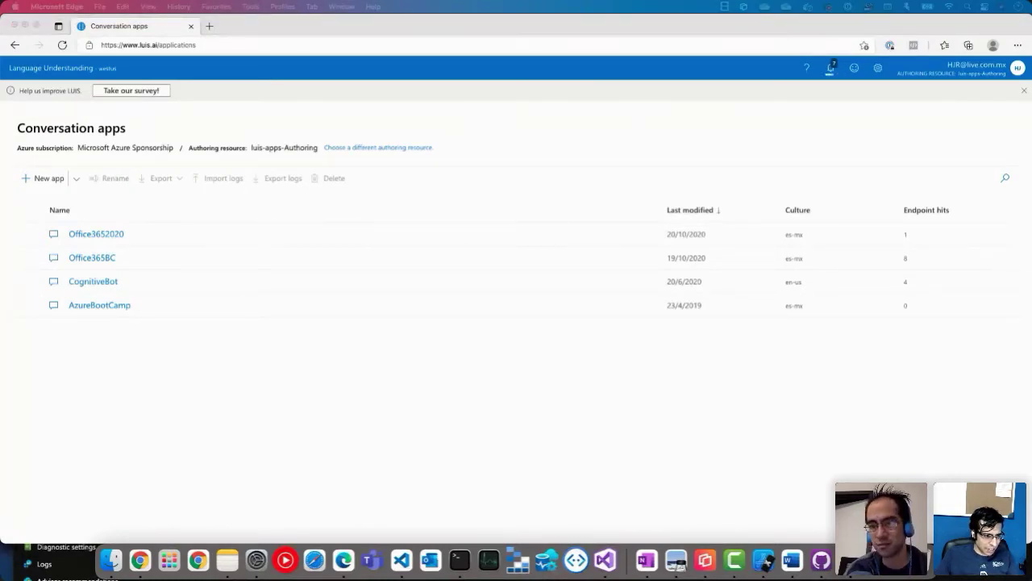
double_click(360, 401)
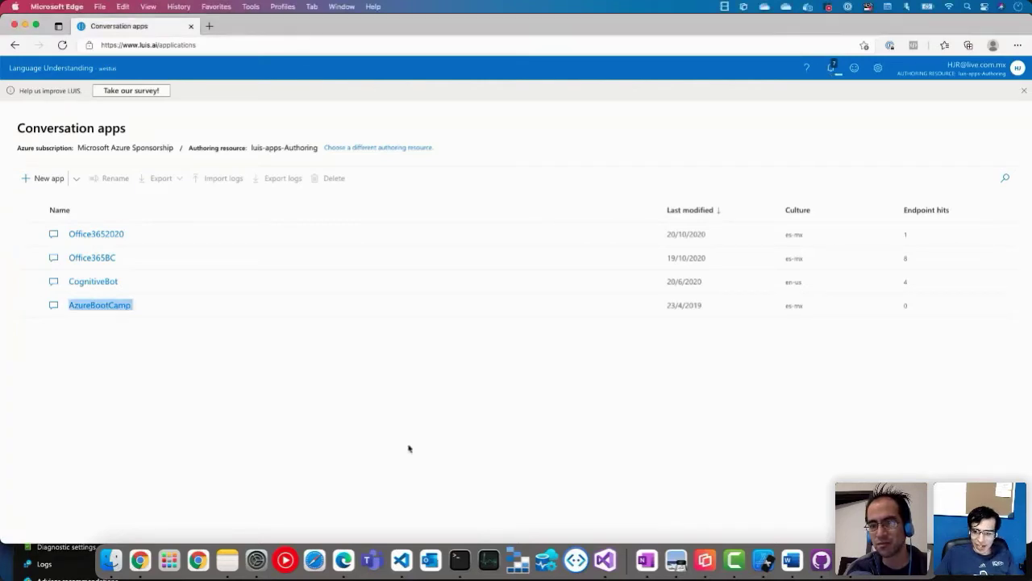
left_click(408, 411)
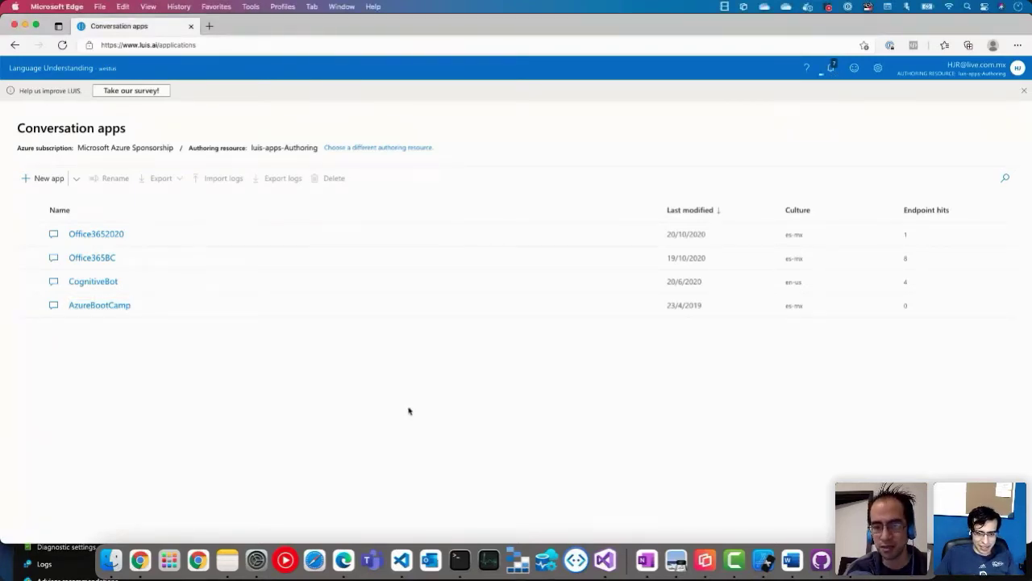